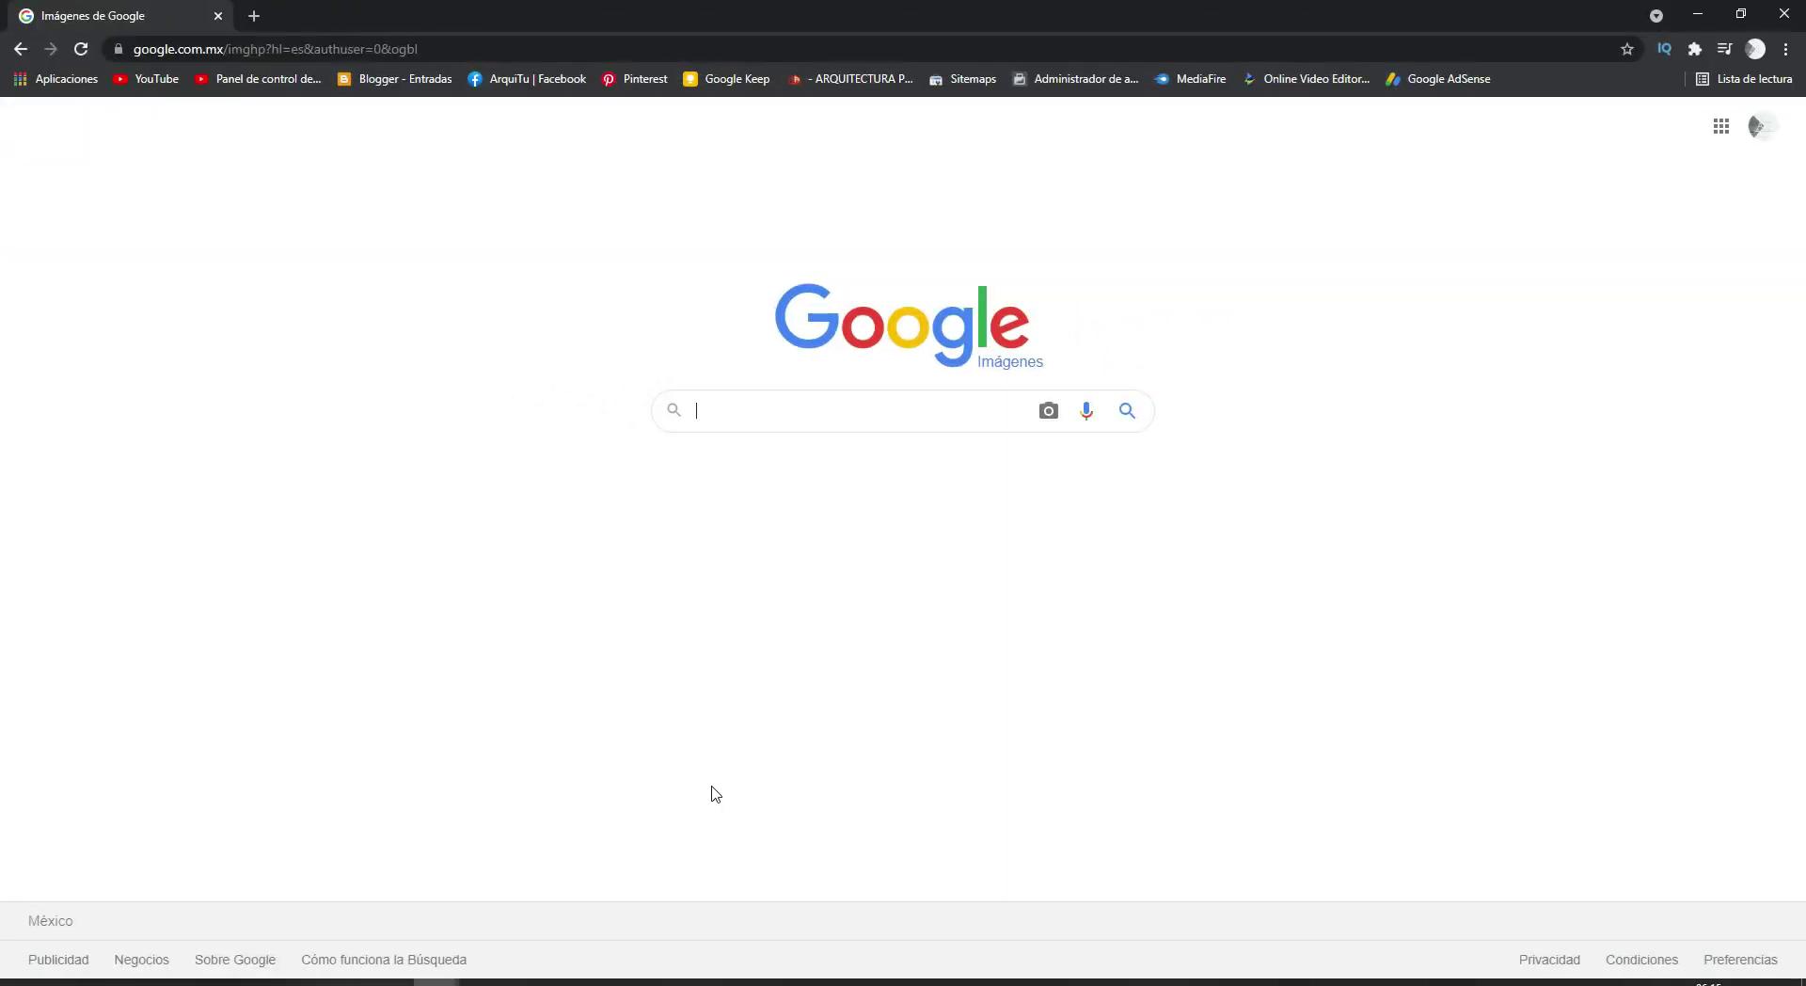
Search Google Images for 'ceramica textura' and preview the white hexagonal tile texture
left_click(787, 403)
type("ceramica textura")
key("Return")
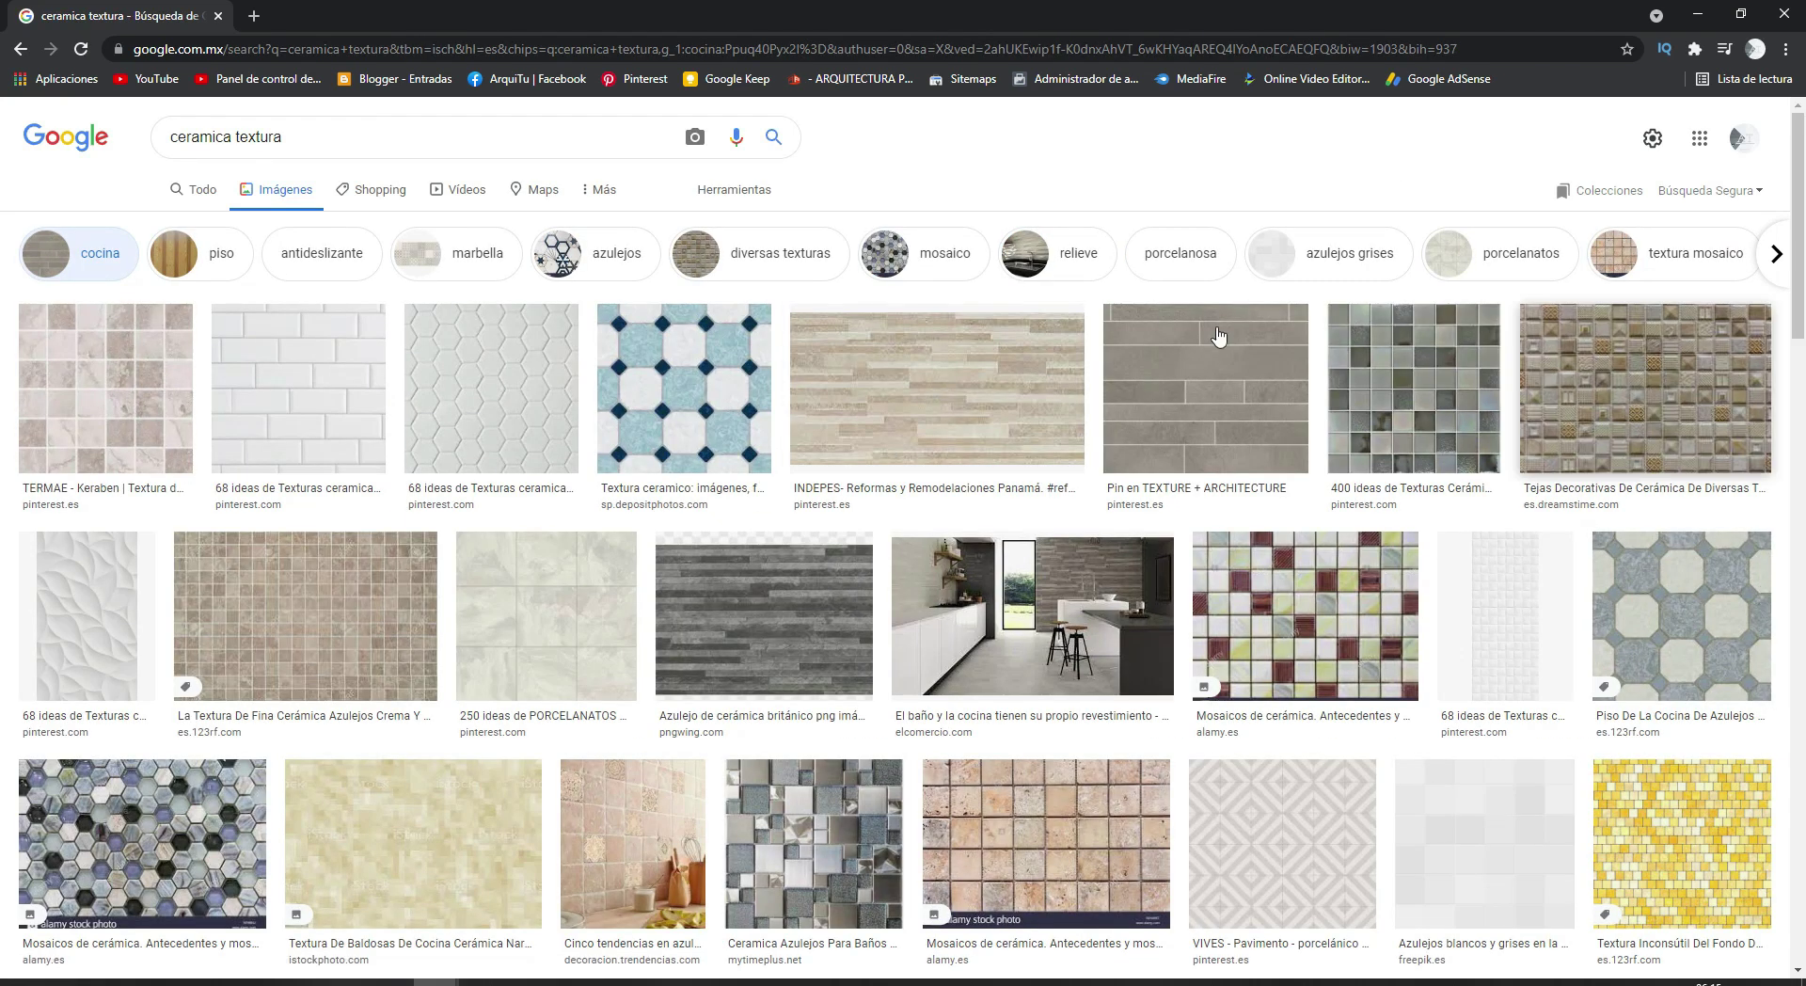
left_click(504, 372)
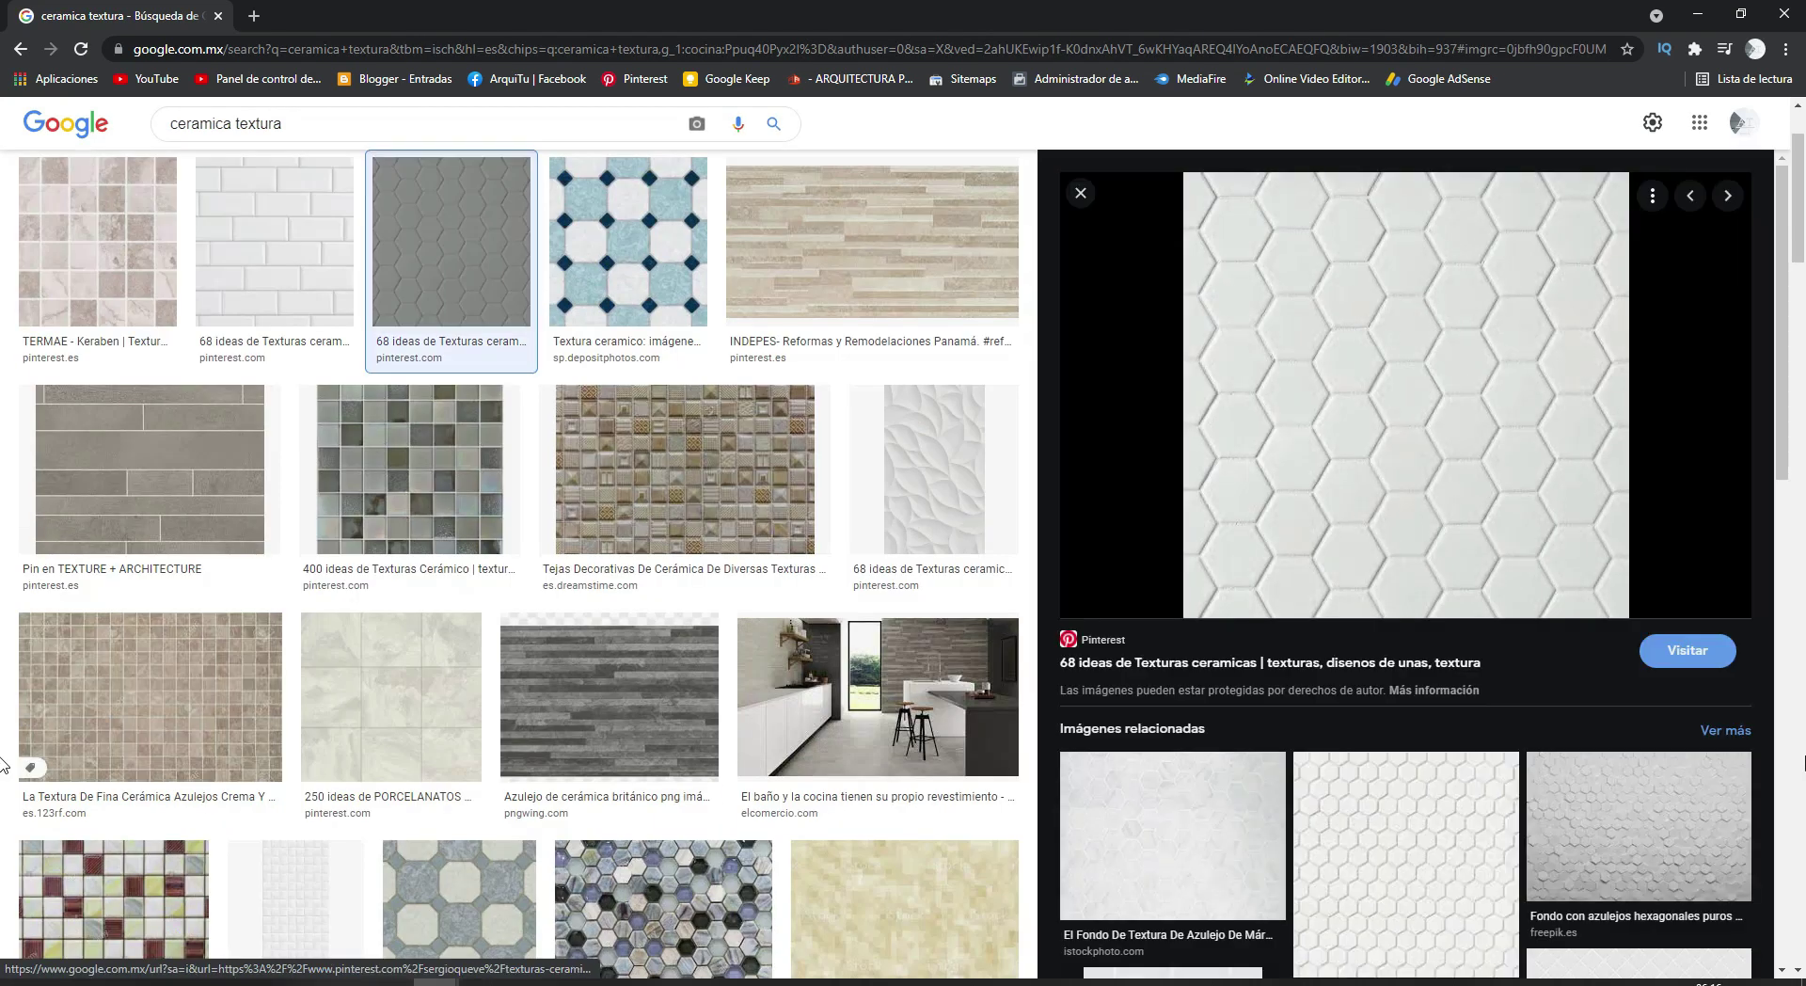
mouse_move(1406, 395)
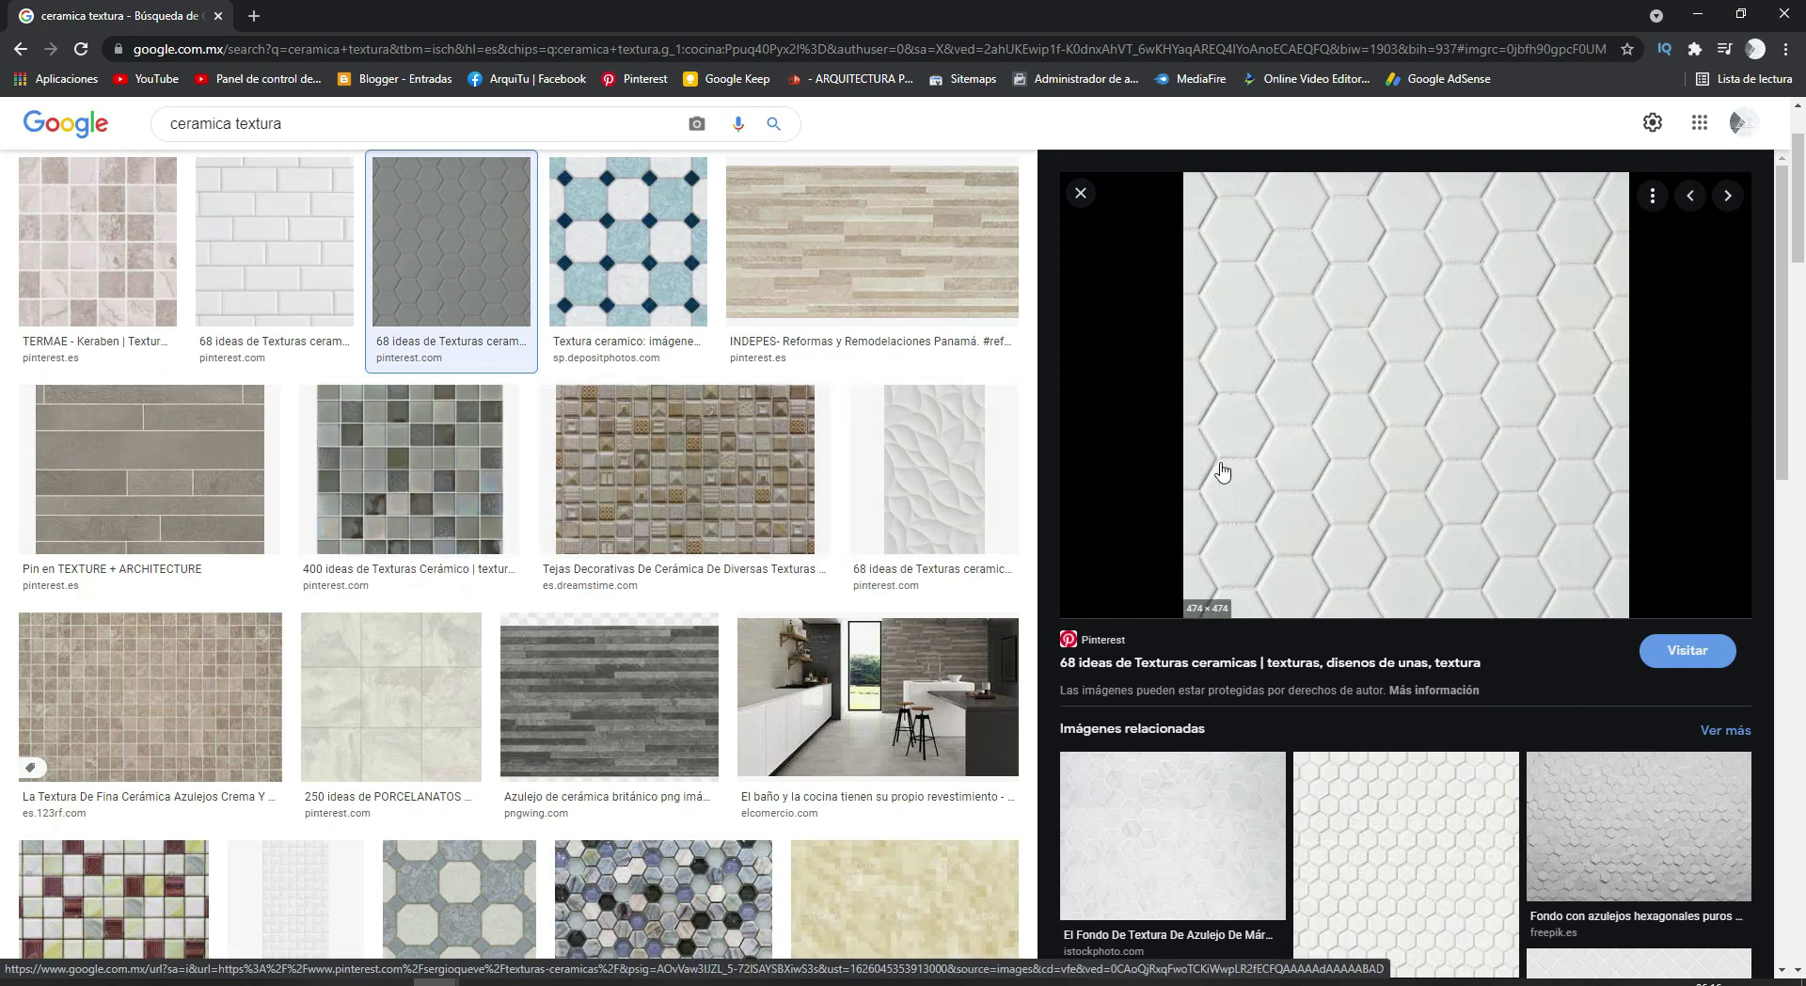
Save the previewed hexagon tile image as 'Textura ceramica.jpg' in Descargas\Texturas
right_click(1414, 424)
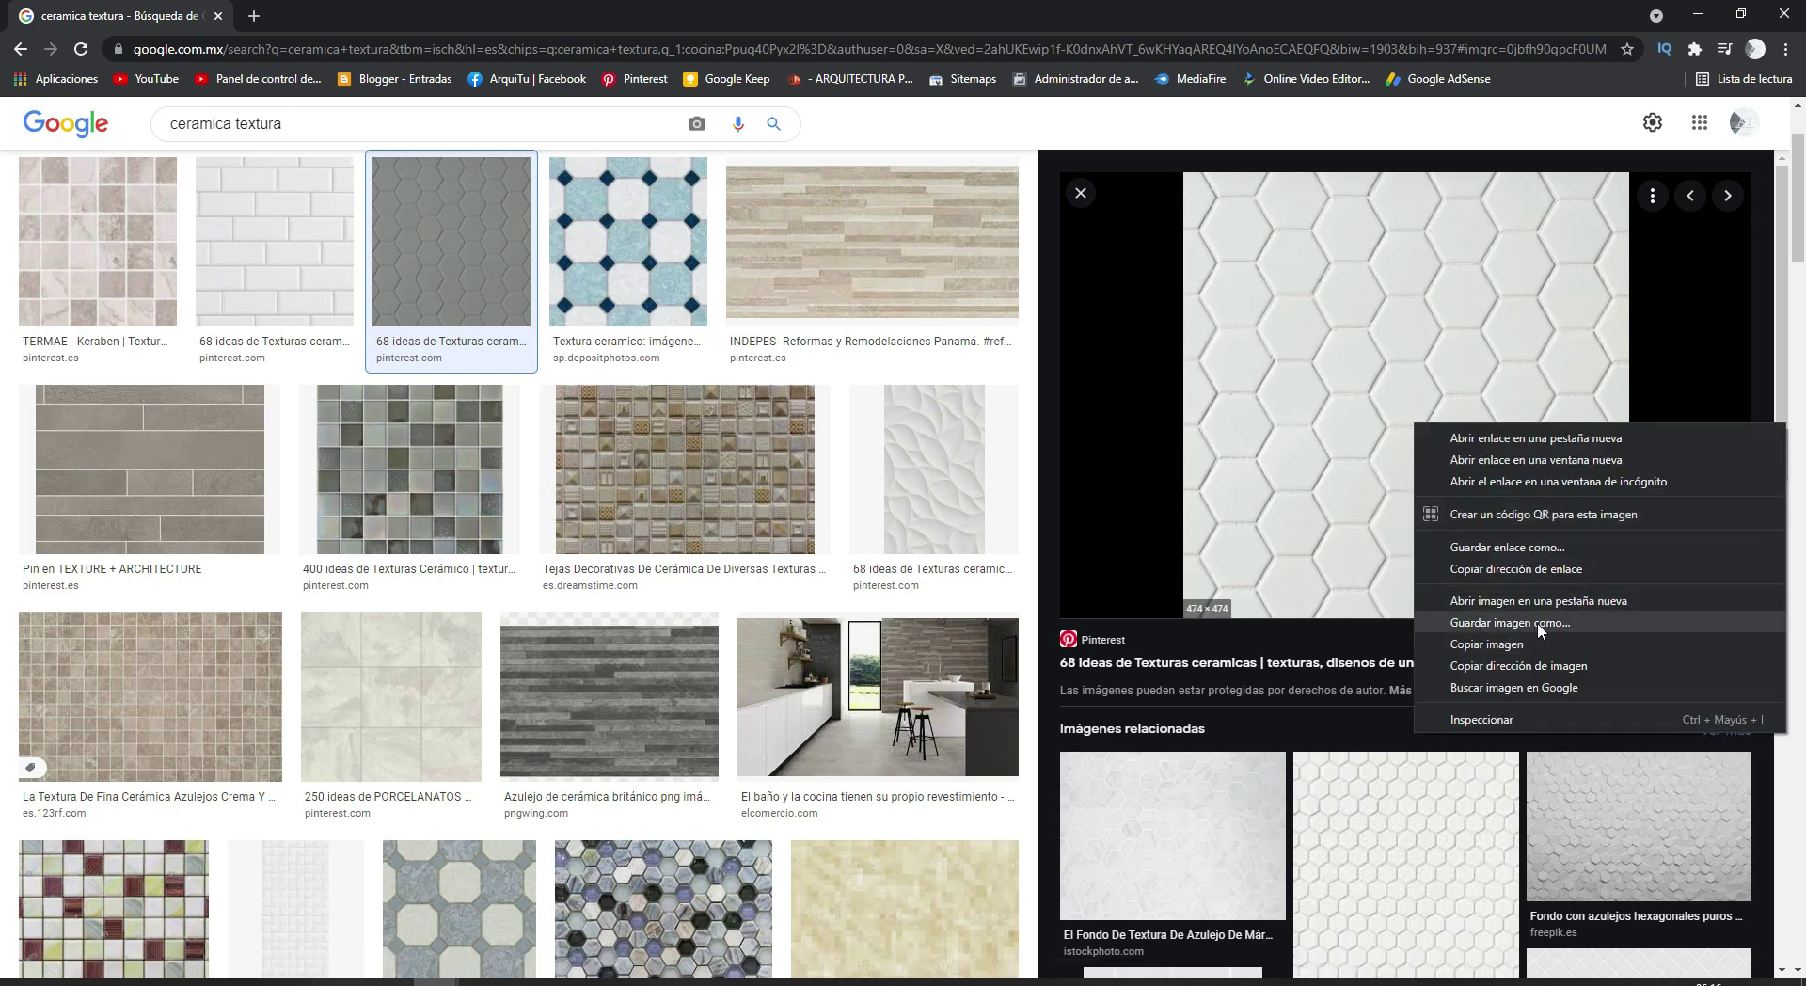
left_click(1542, 618)
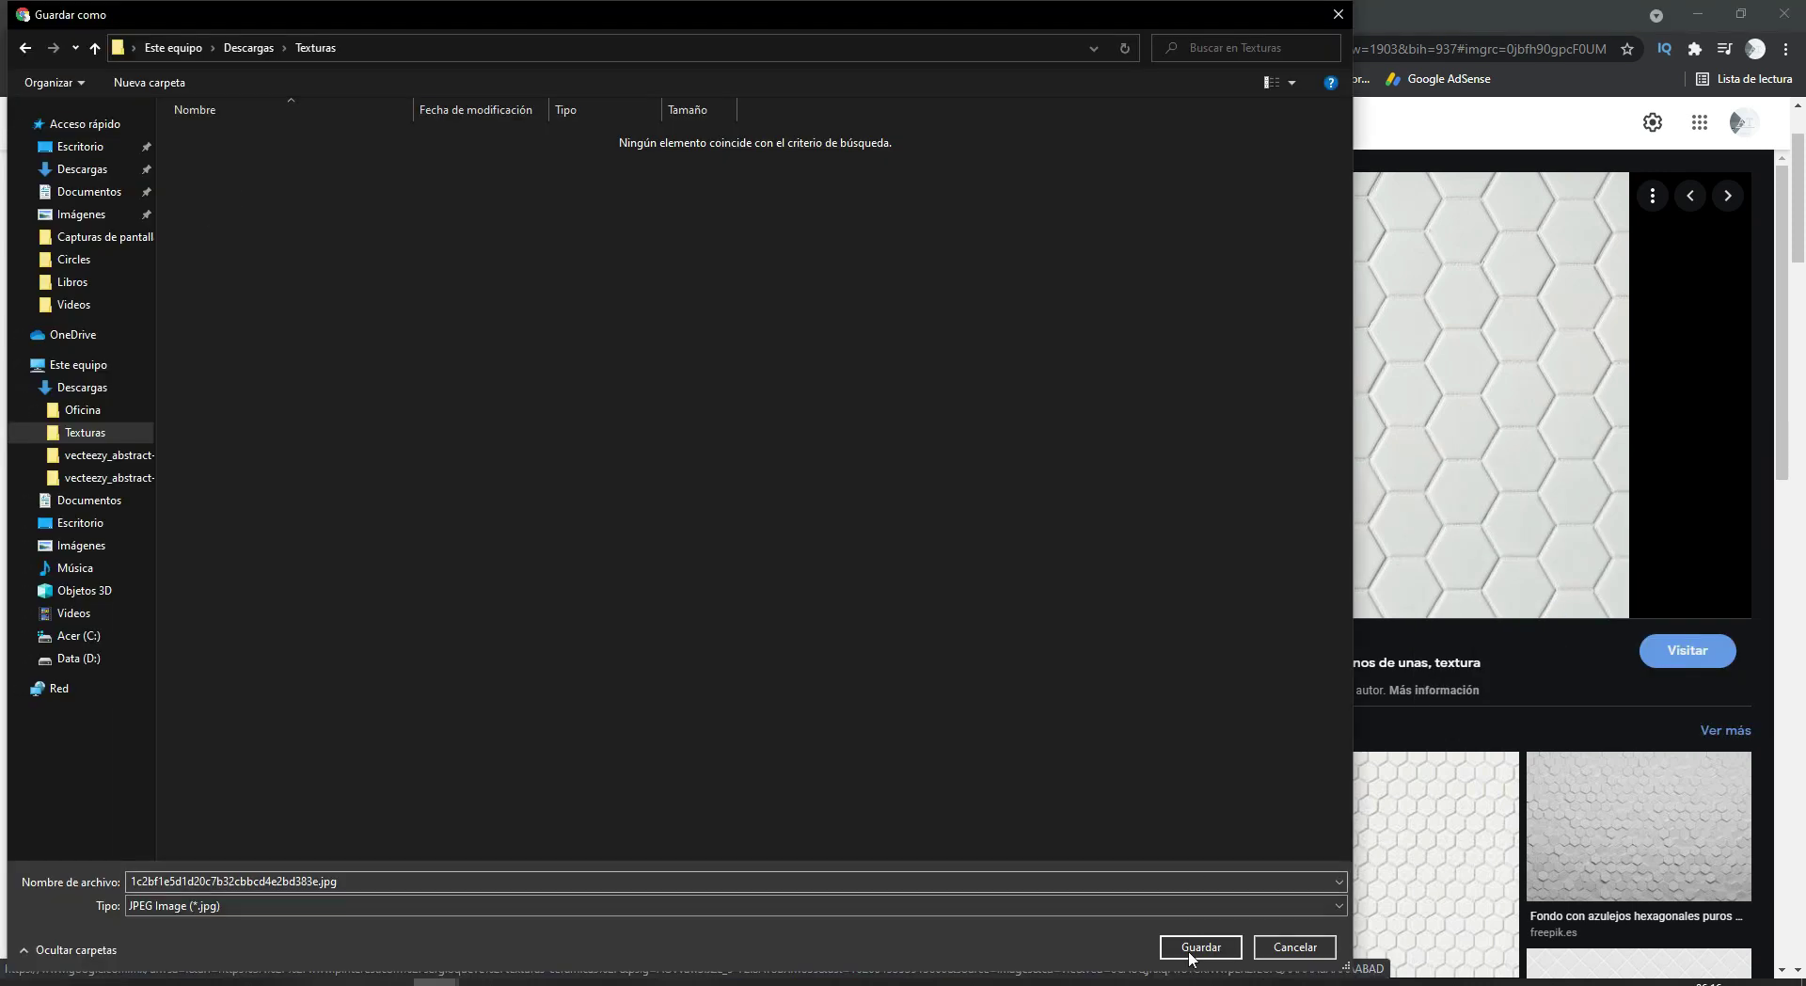
left_click(779, 875)
key("Caps_Lock")
type("Textura ceramica")
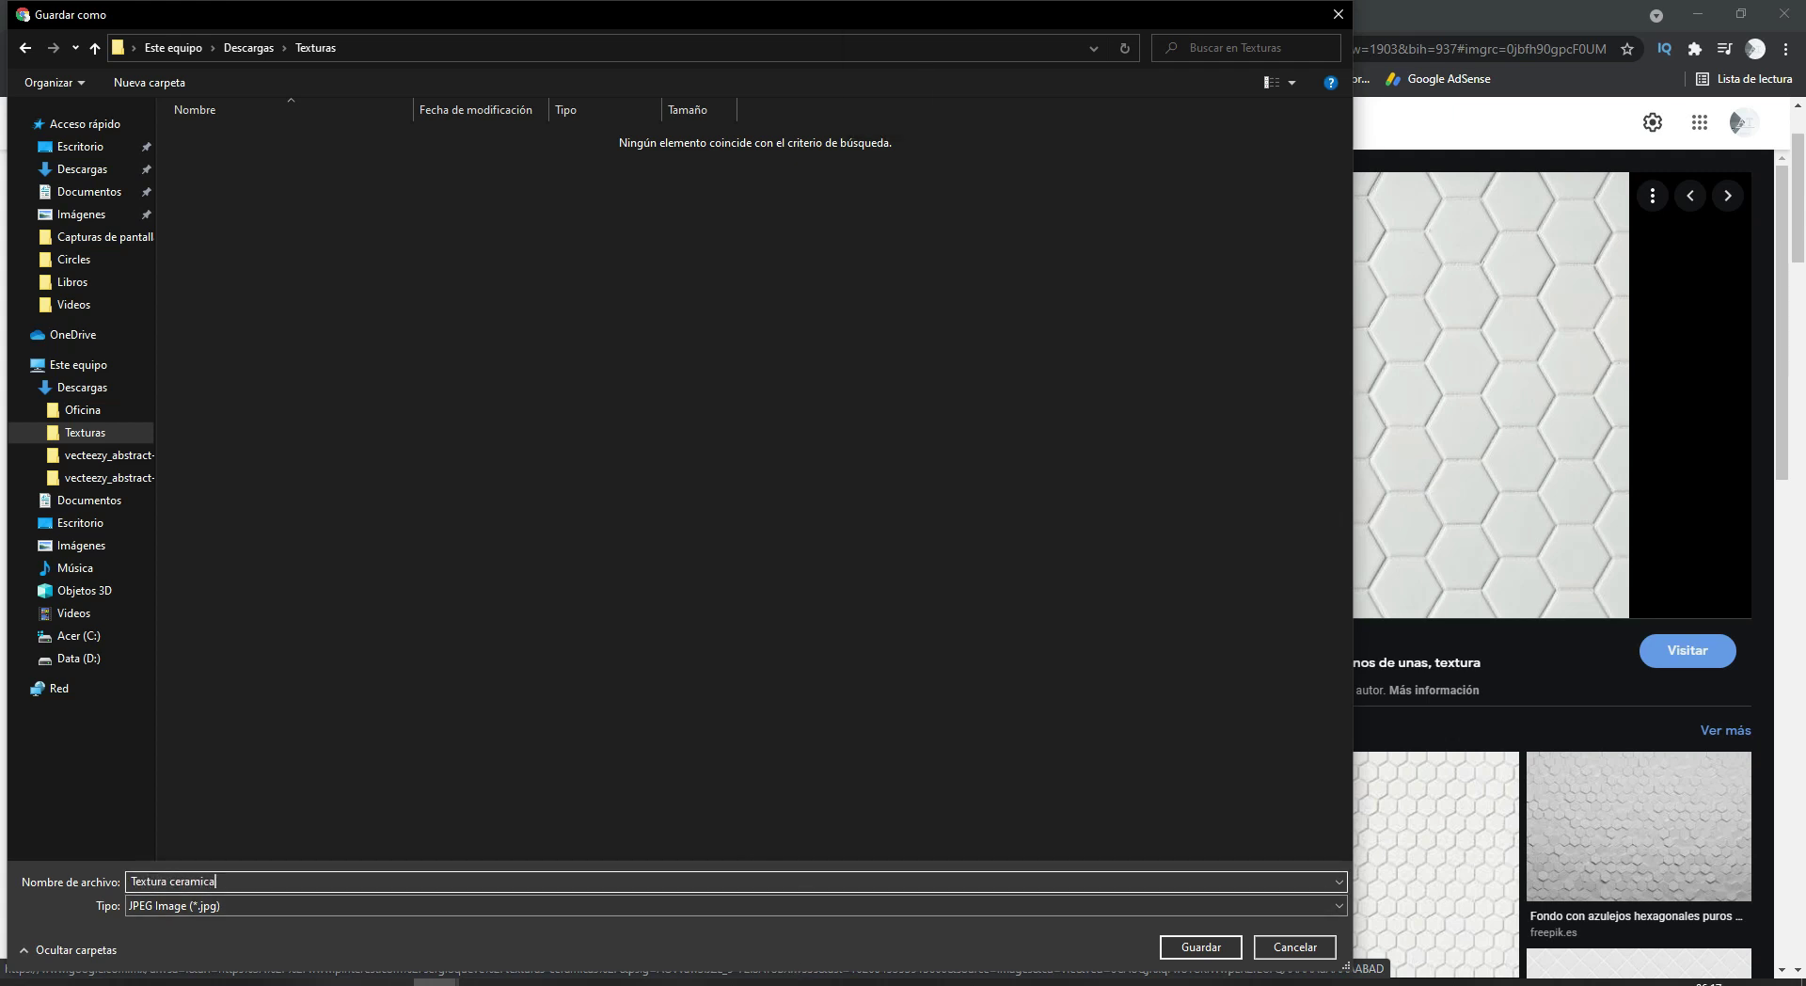
key("Return")
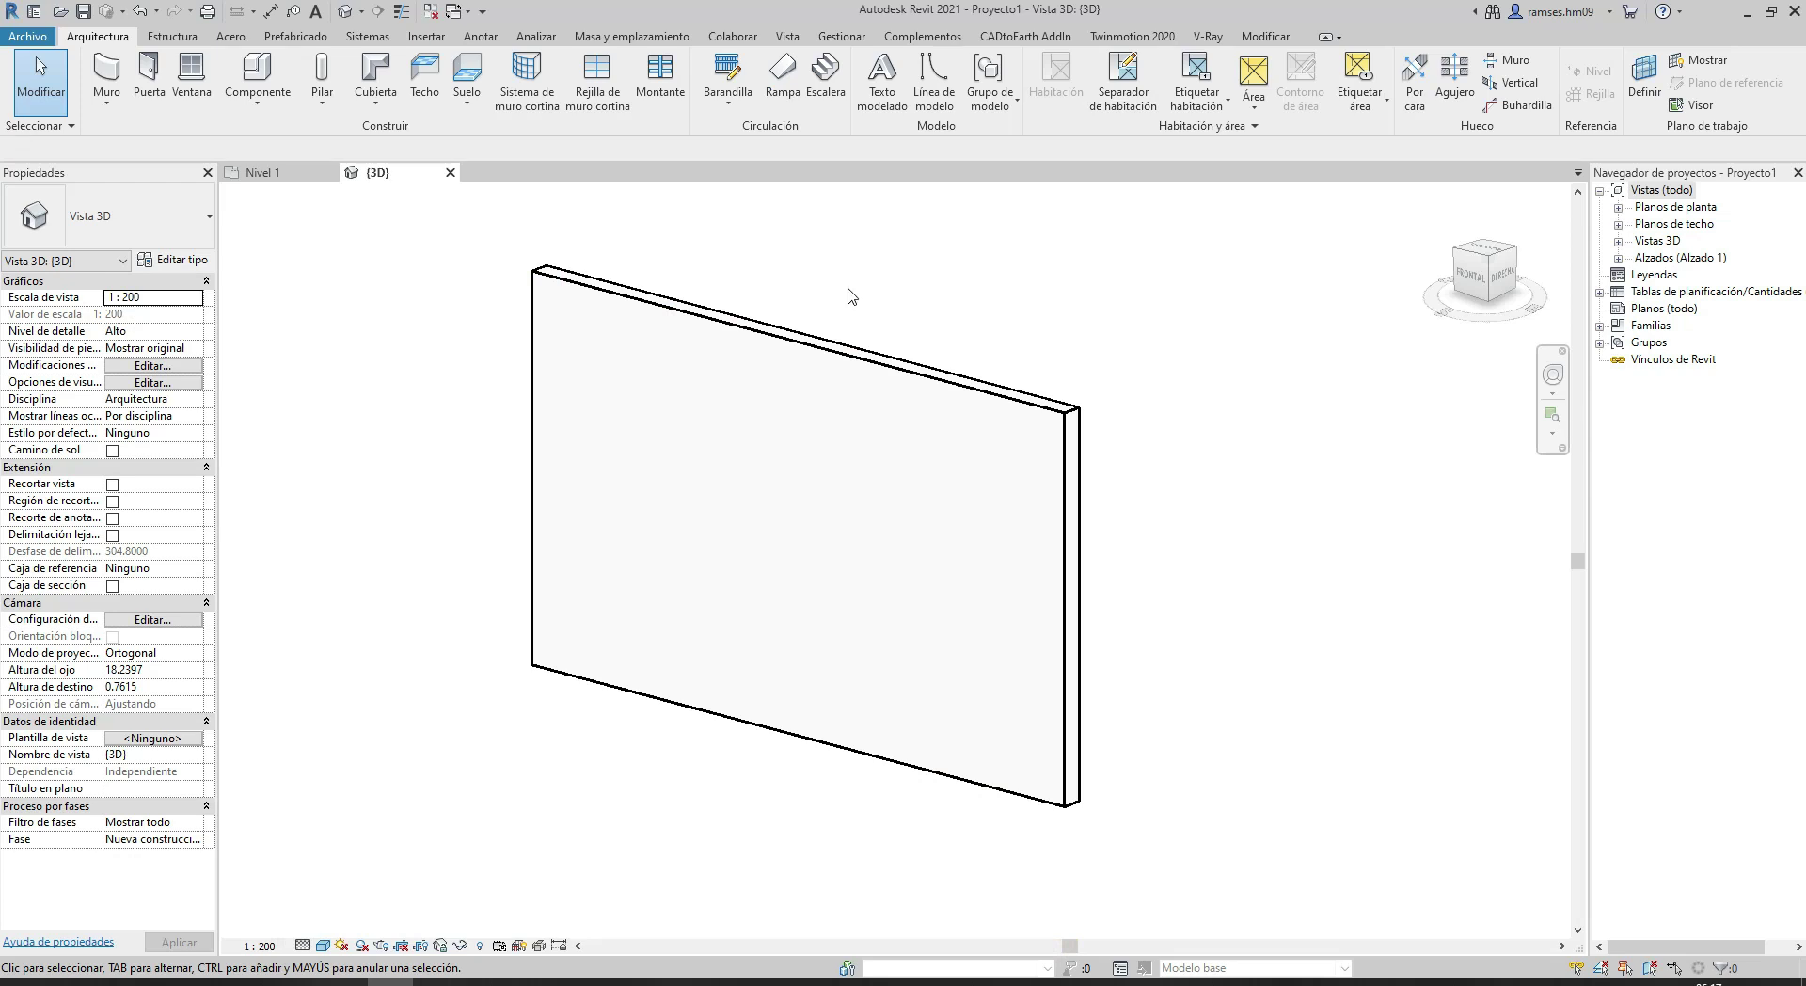
Select the wall and open the 'Muro editable' type's layer structure through Editar tipo
left_click(799, 346)
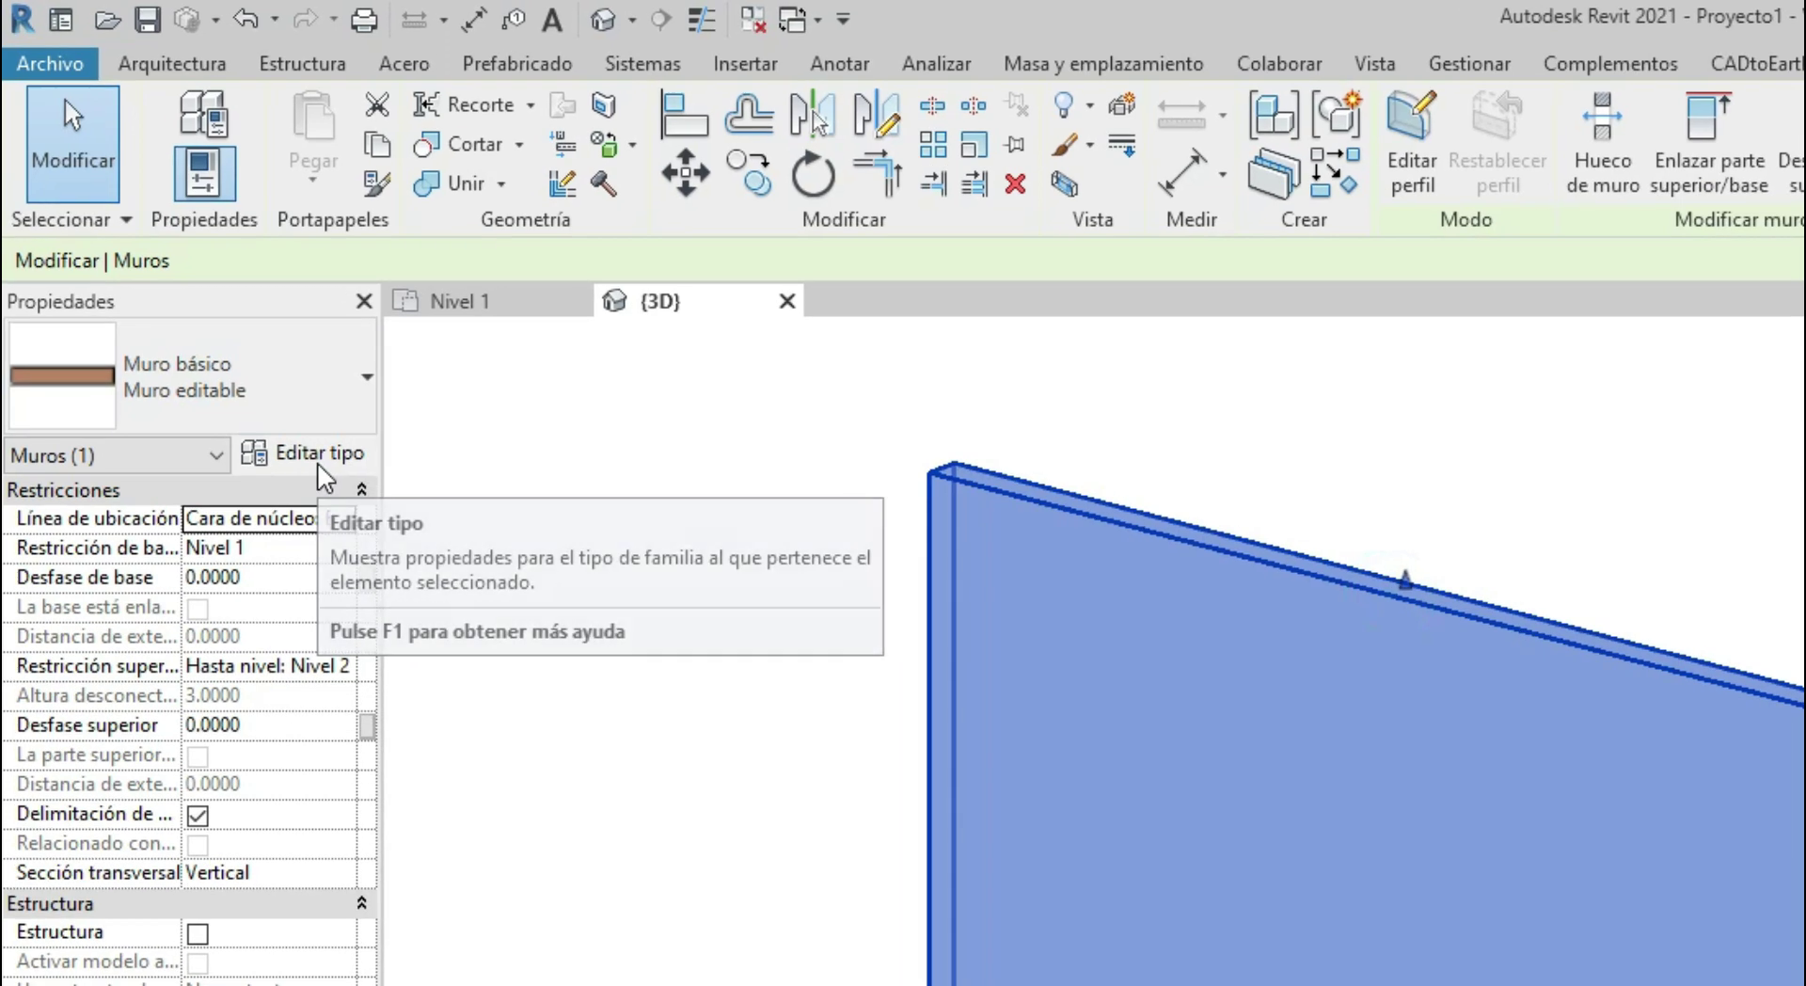
left_click(247, 358)
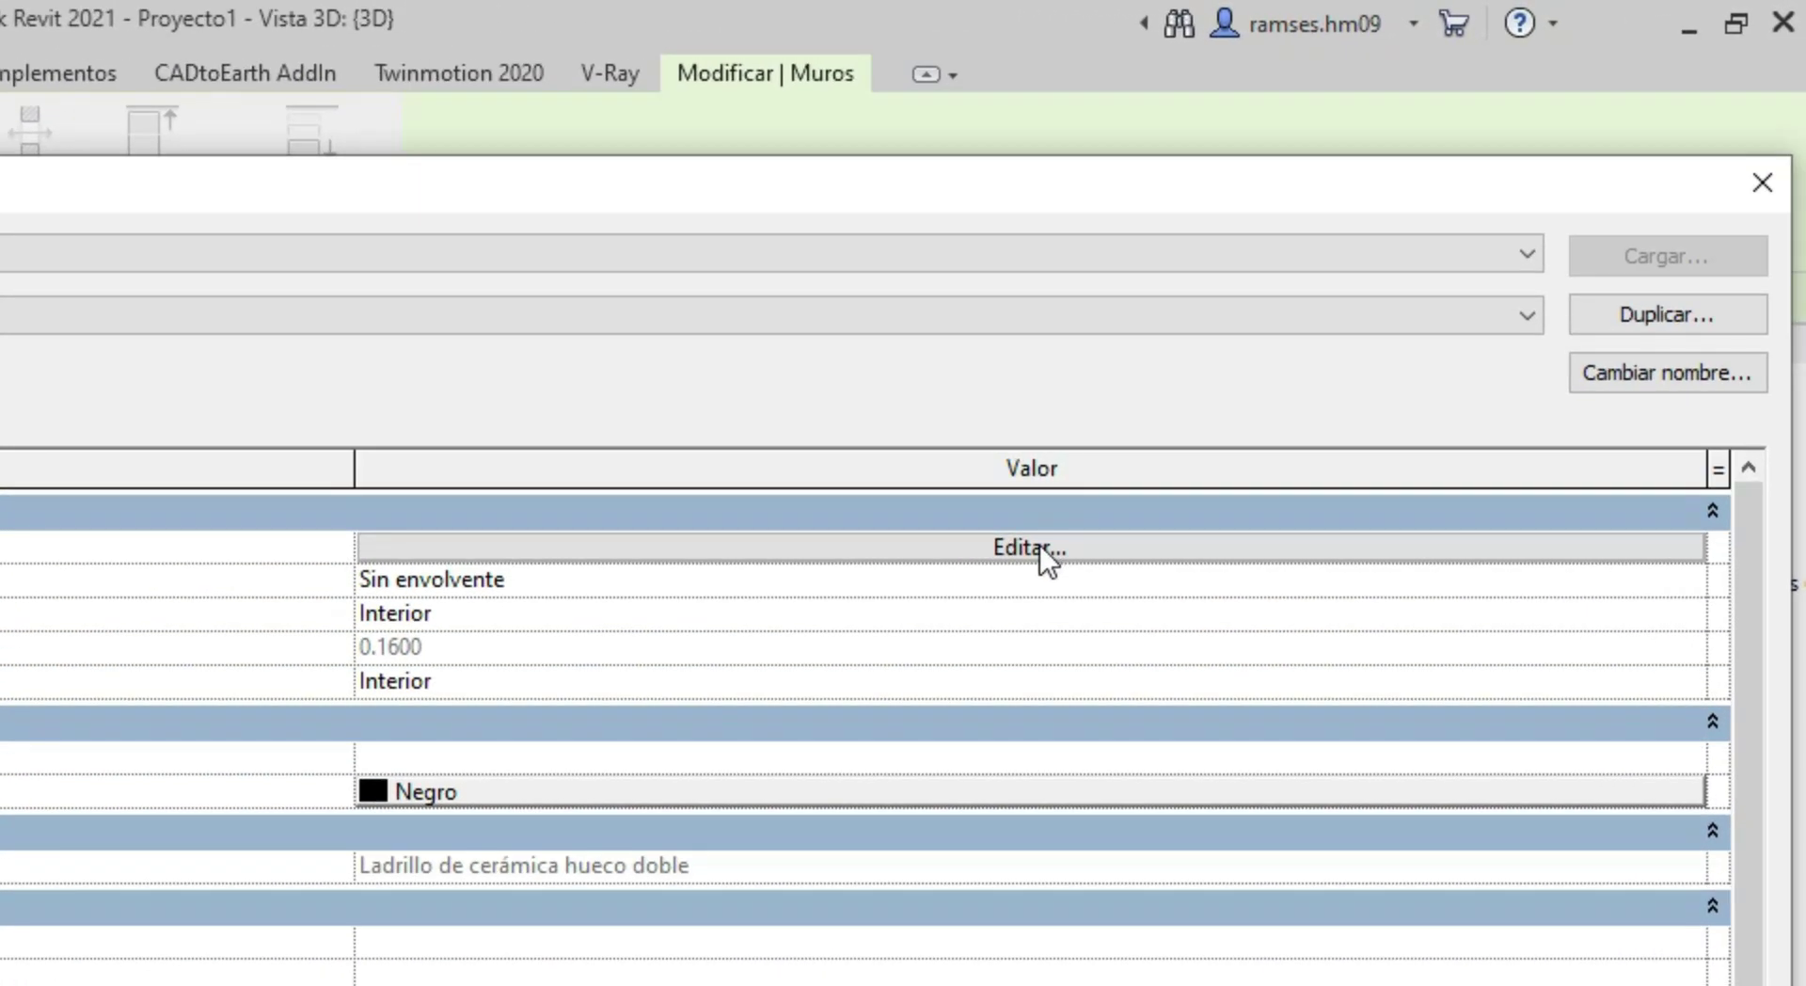
left_click(1040, 545)
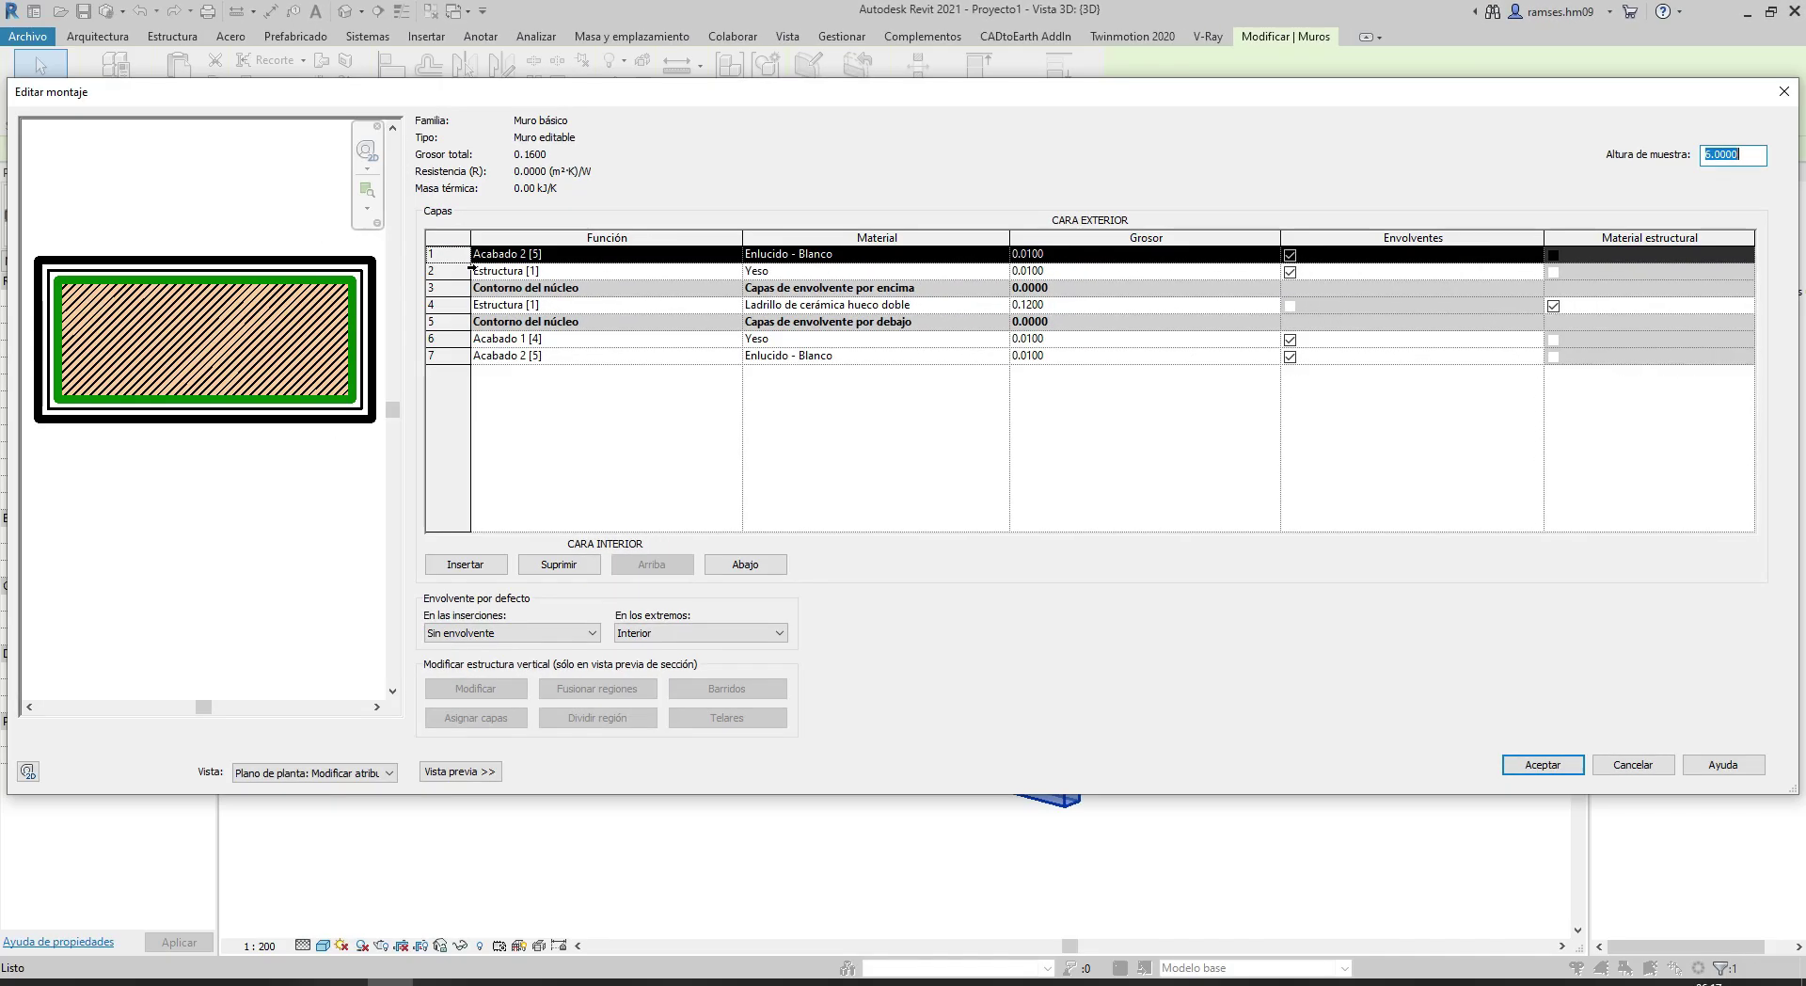
Browse materials for the wall's first layer and create a new default material
left_click(455, 254)
left_click(1003, 254)
left_click(1003, 254)
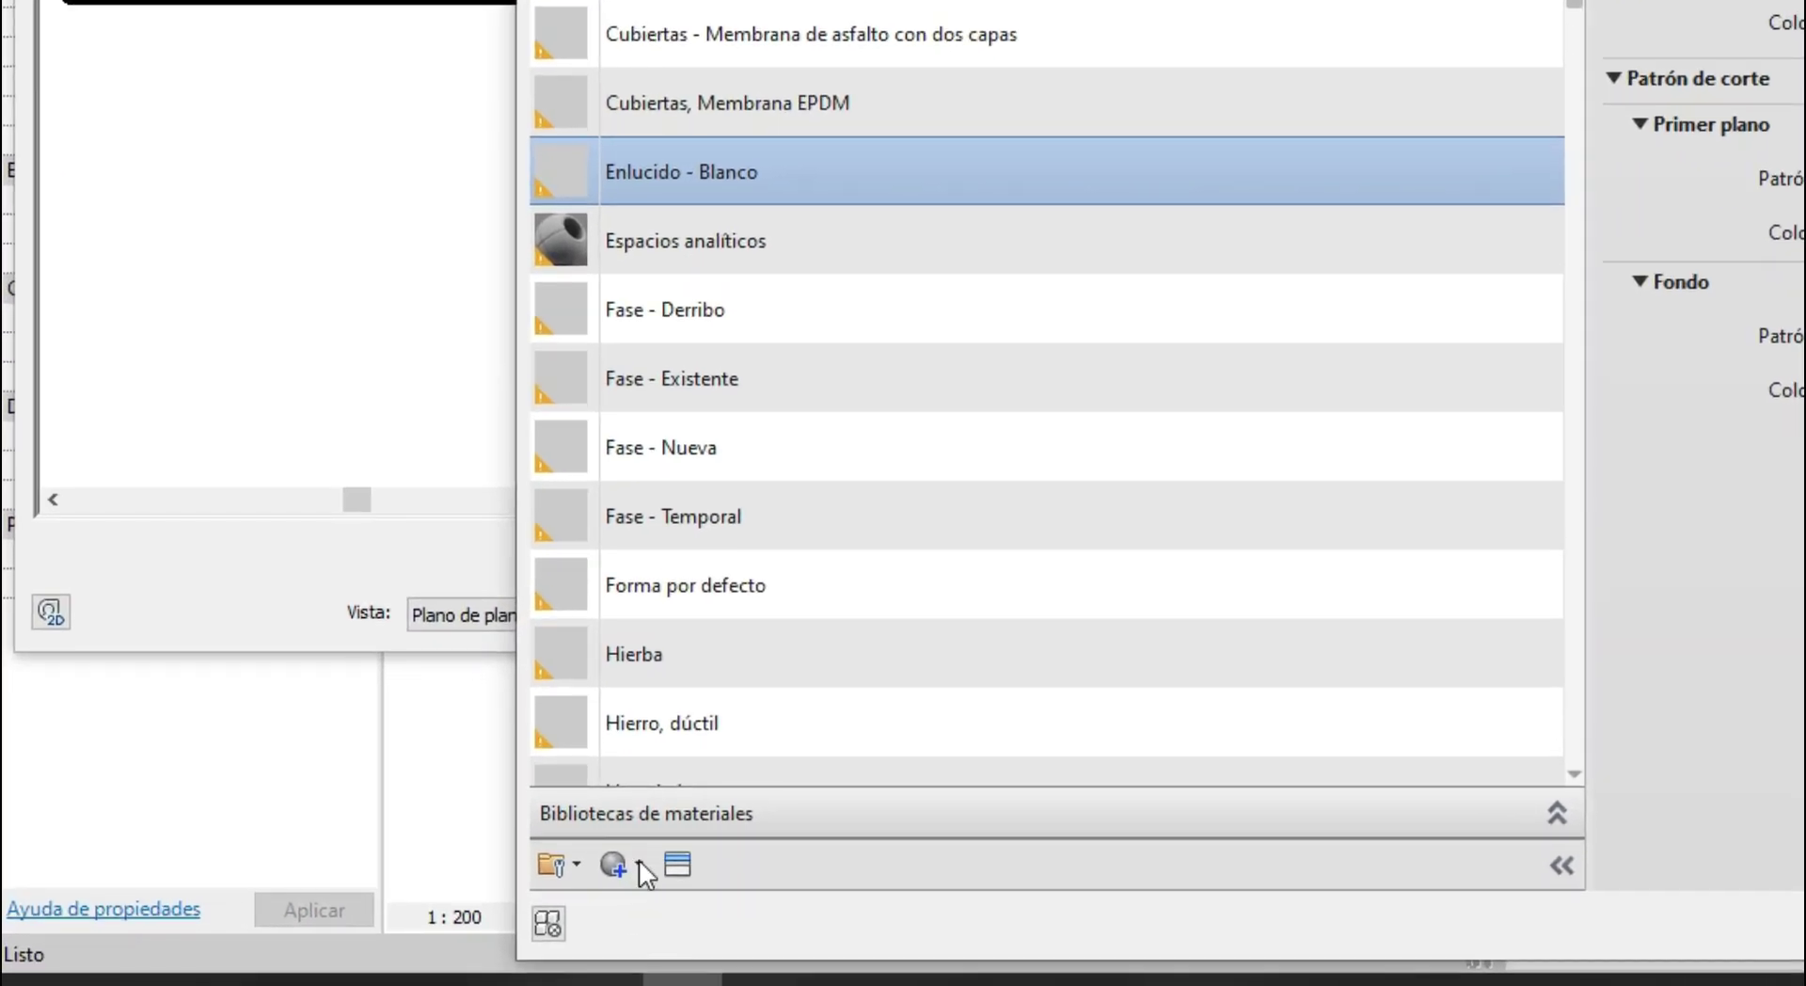
left_click(621, 860)
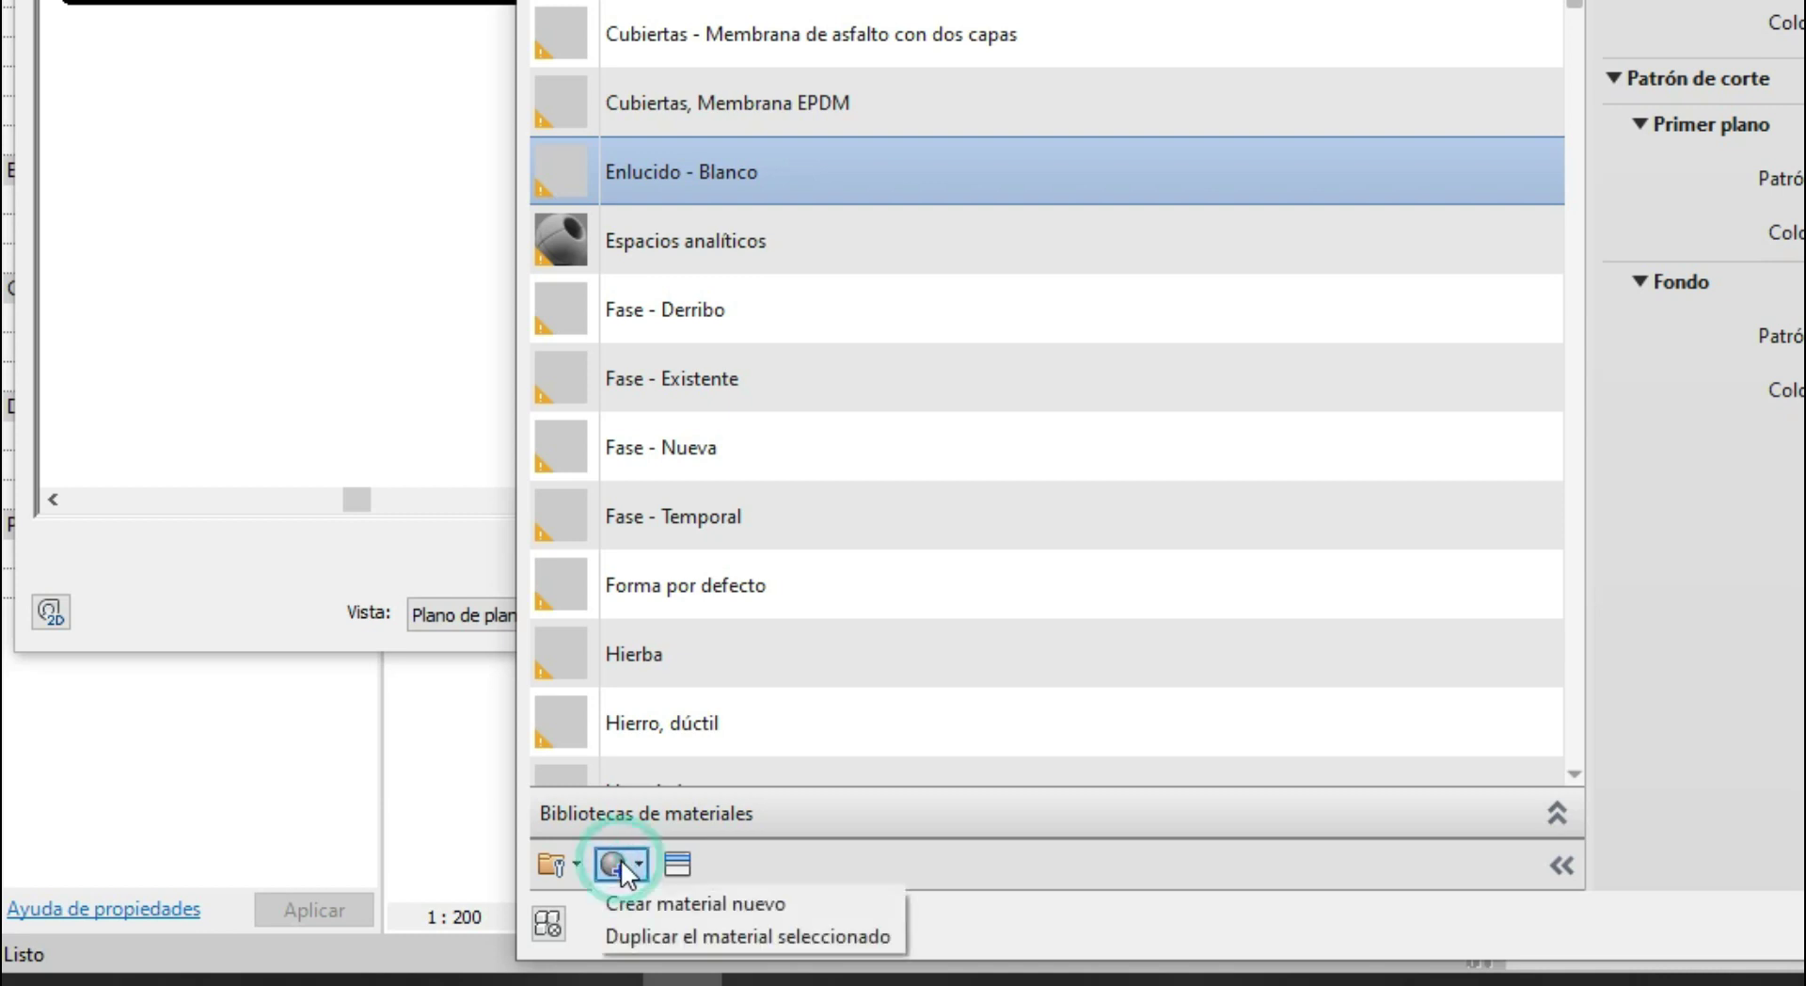
left_click(764, 905)
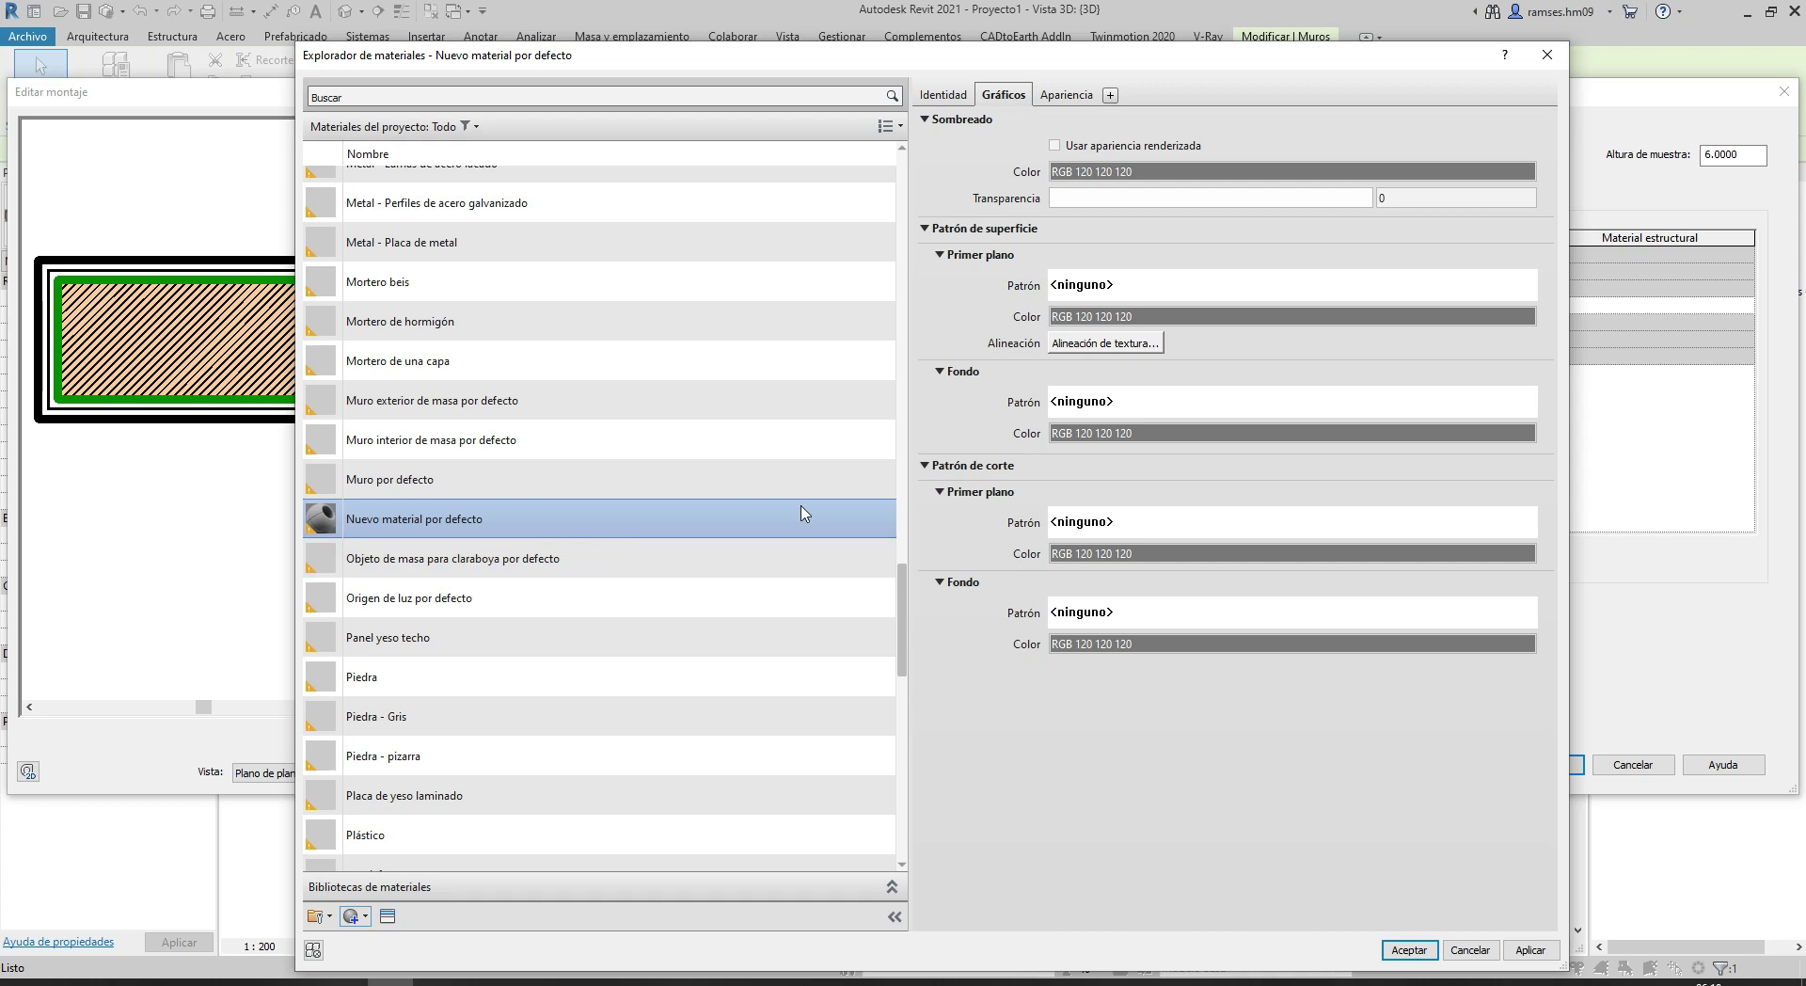
On the Identidad tab, rename the new material to 'Ceramica Cocina'
left_click(944, 95)
triple_click(1227, 127)
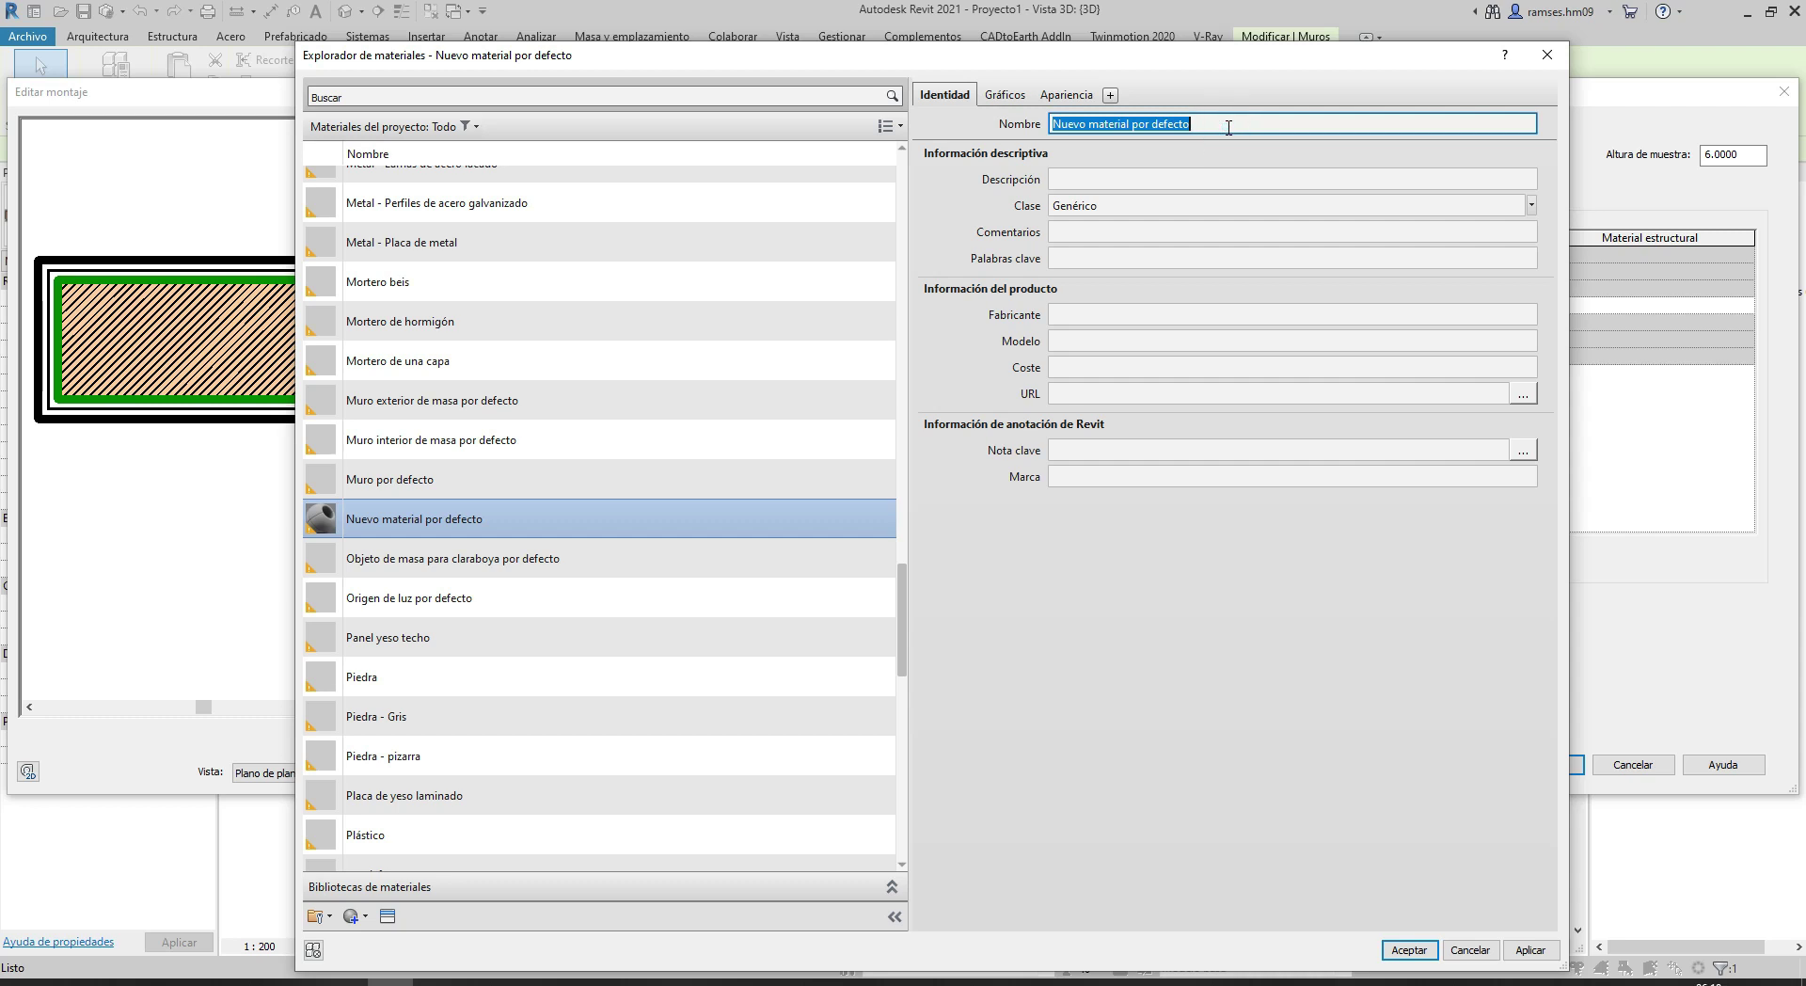
type("Ceramica ")
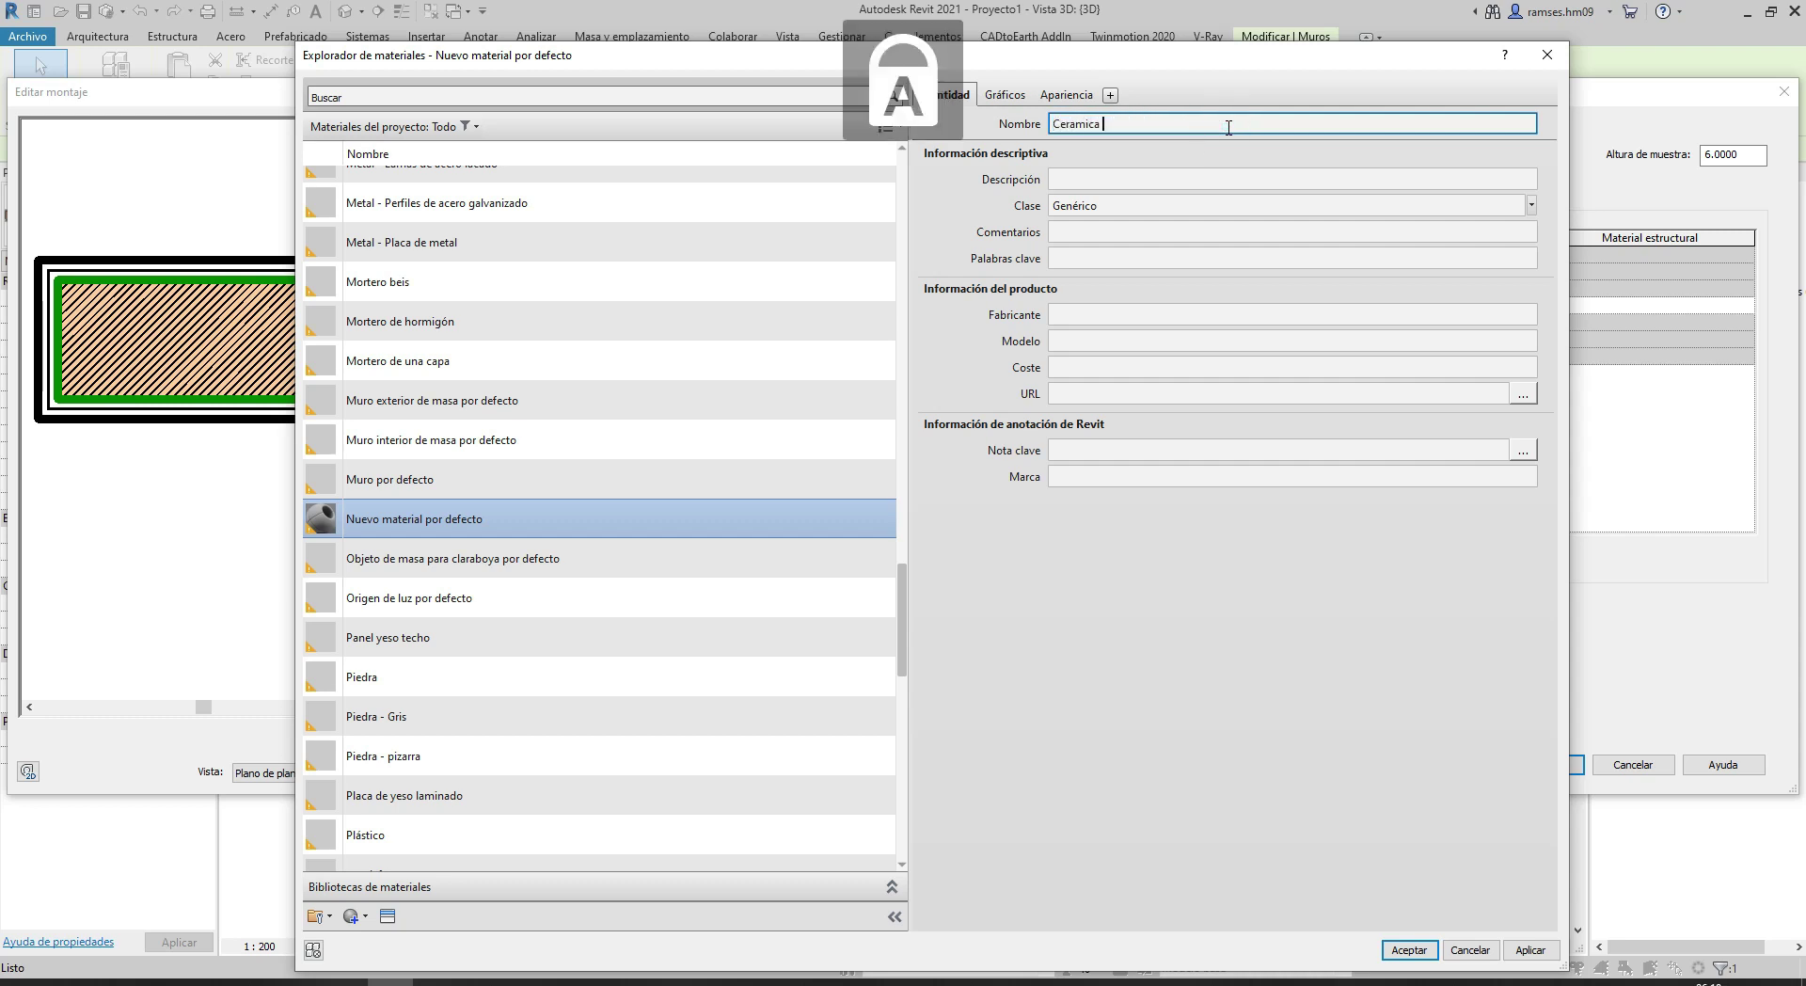
type("Cocina")
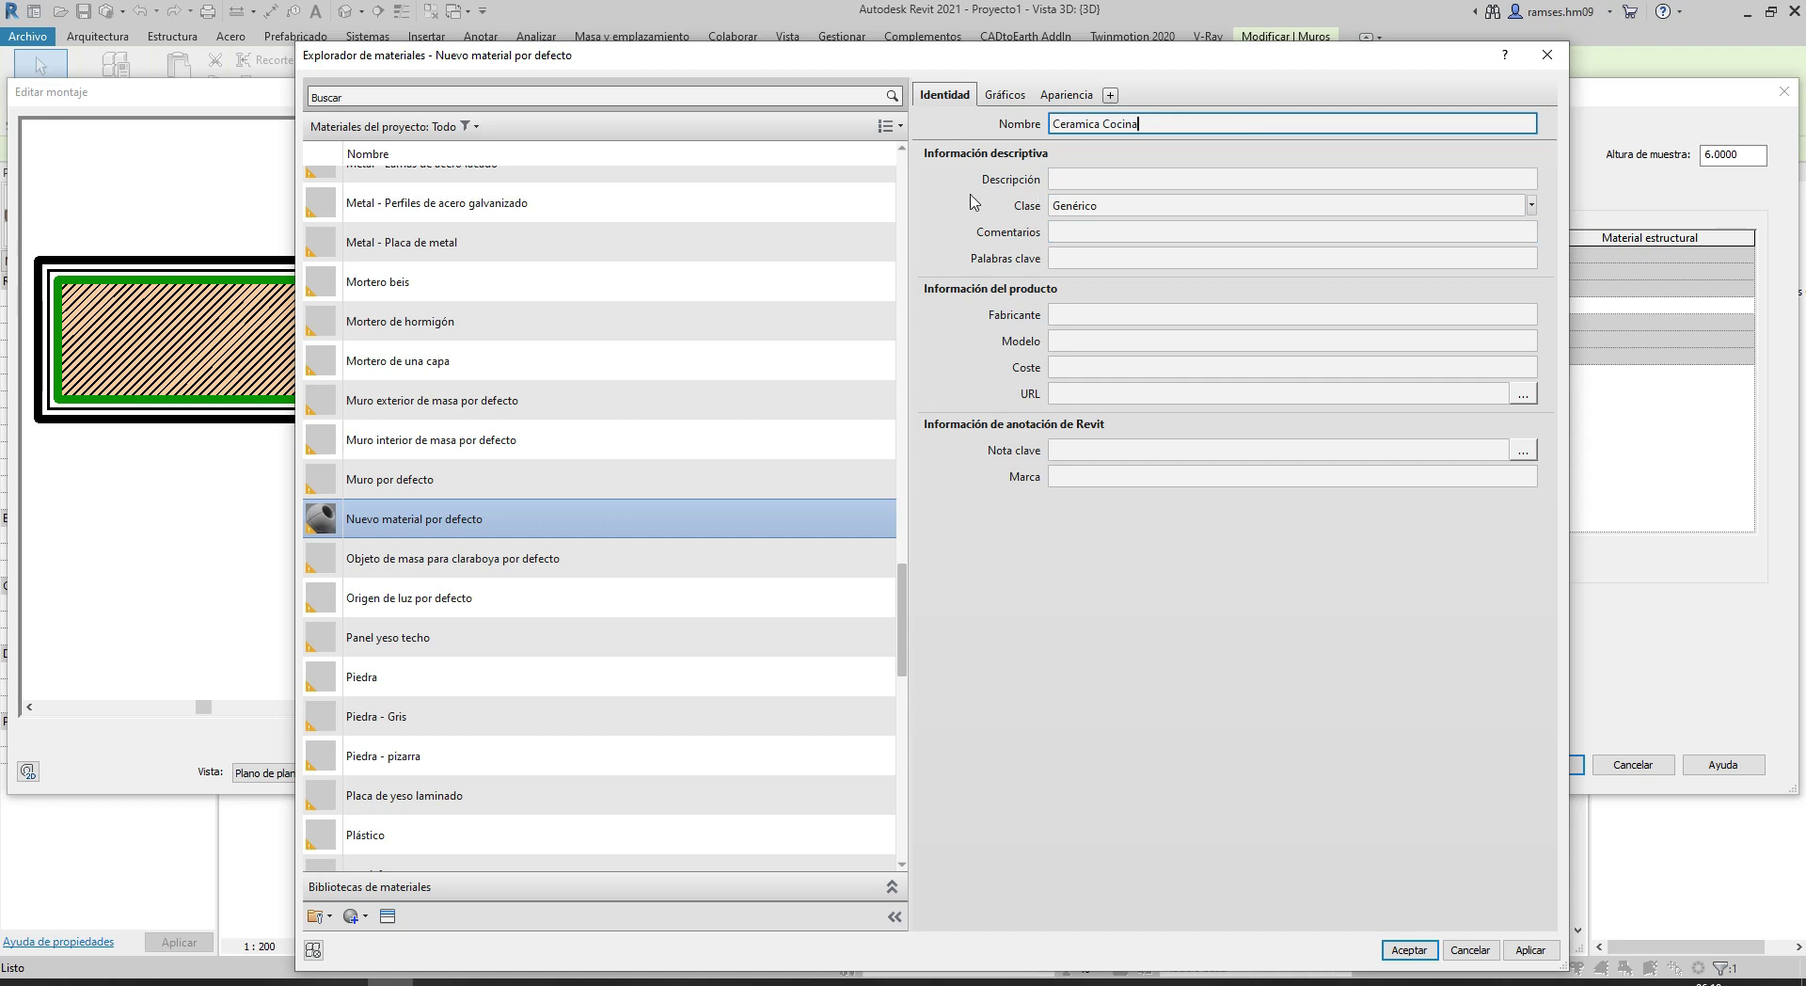
left_click(972, 193)
Enter the keywords 'Porcelana, Ceramica,' in the material's Palabras clave field
left_click(1075, 185)
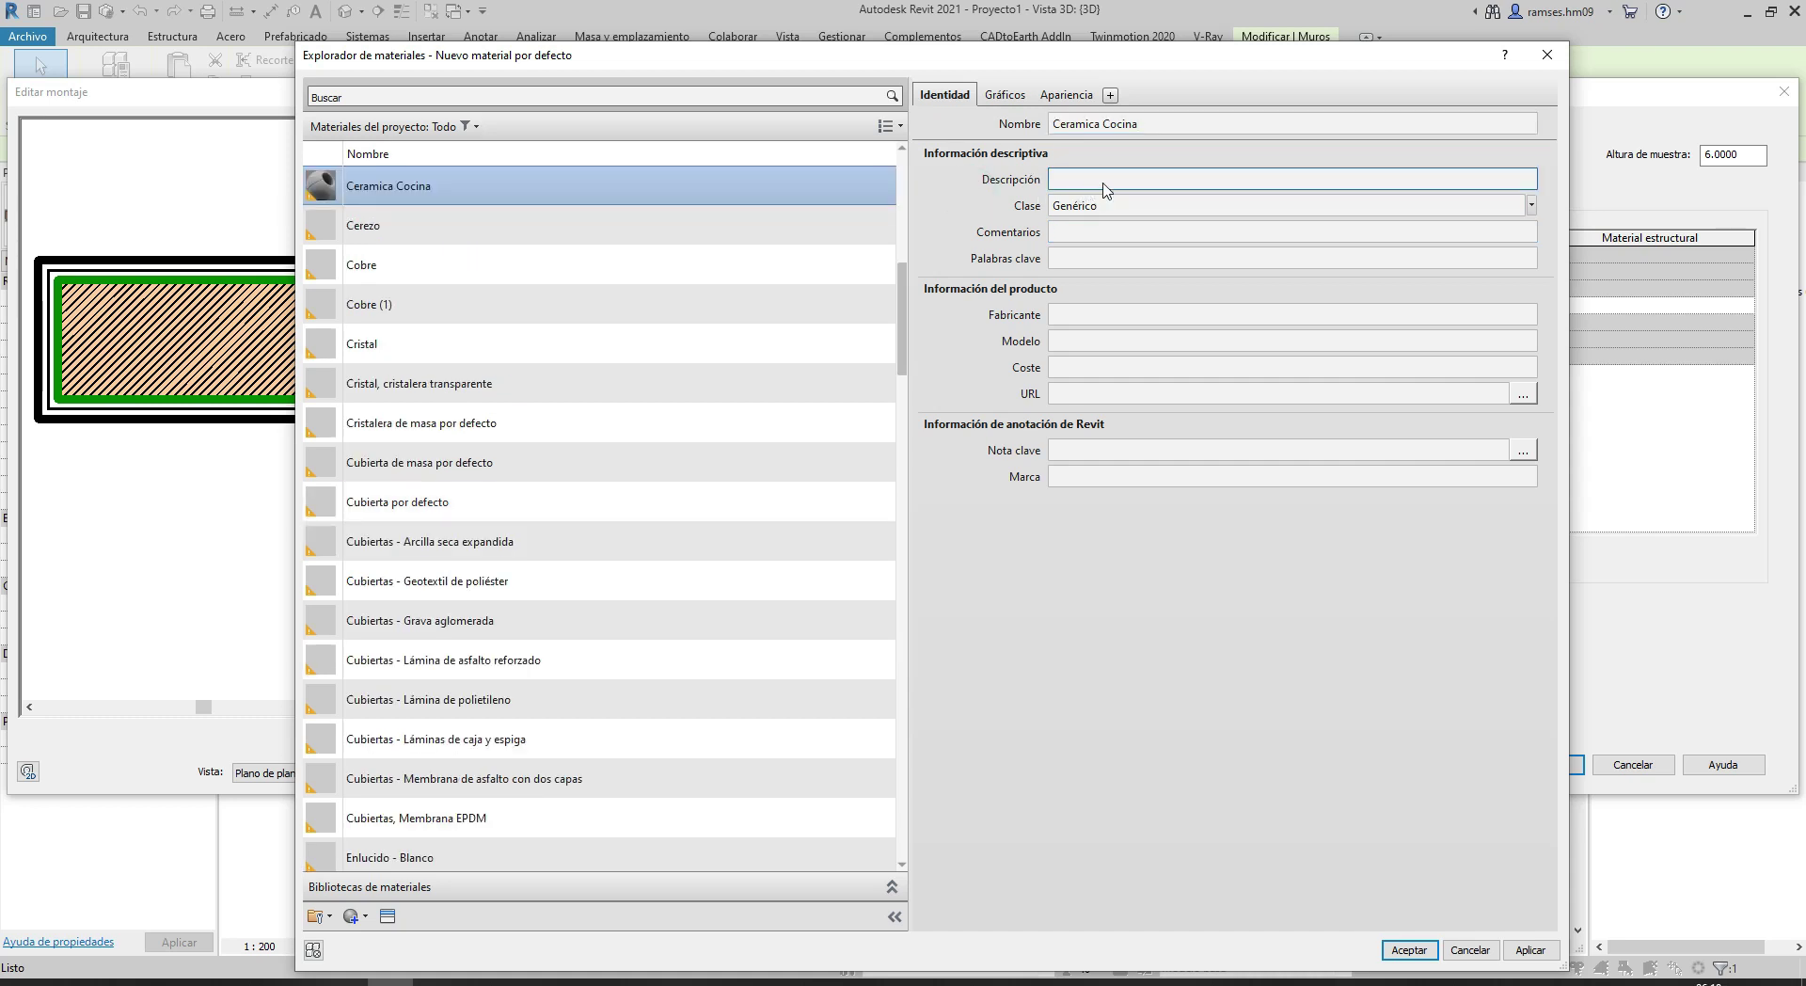
left_click(1119, 174)
left_click(1080, 262)
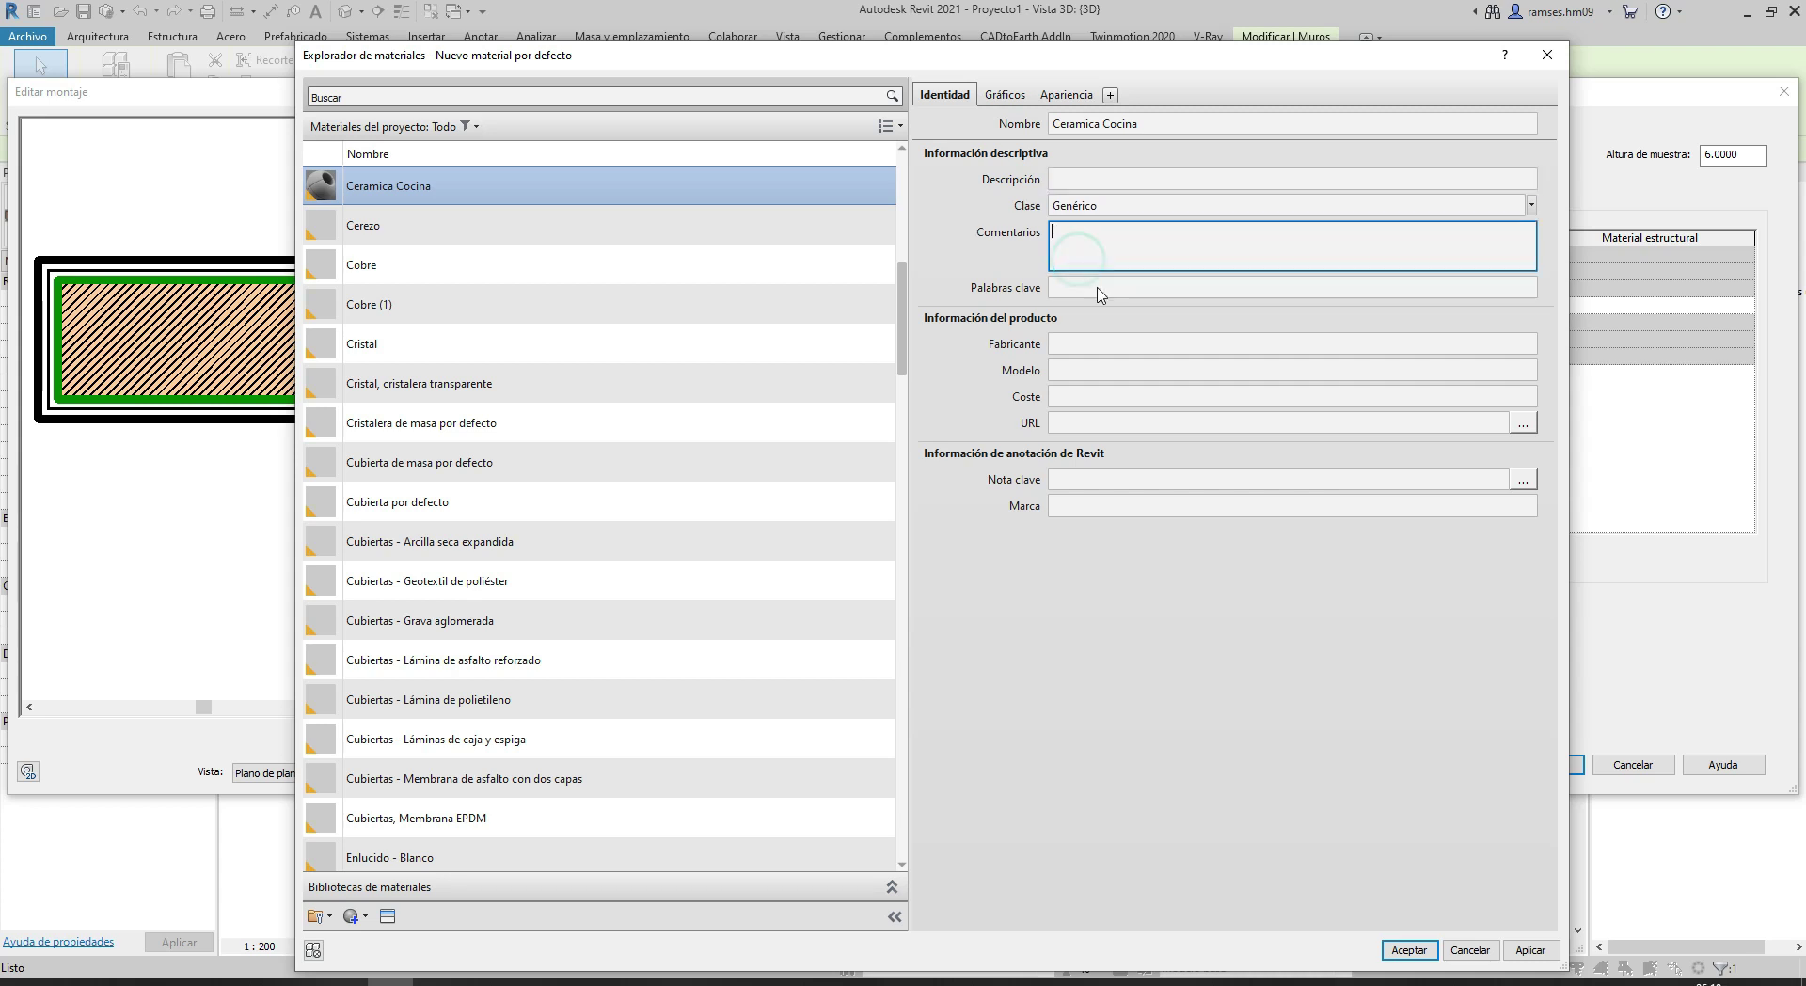
left_click(1094, 286)
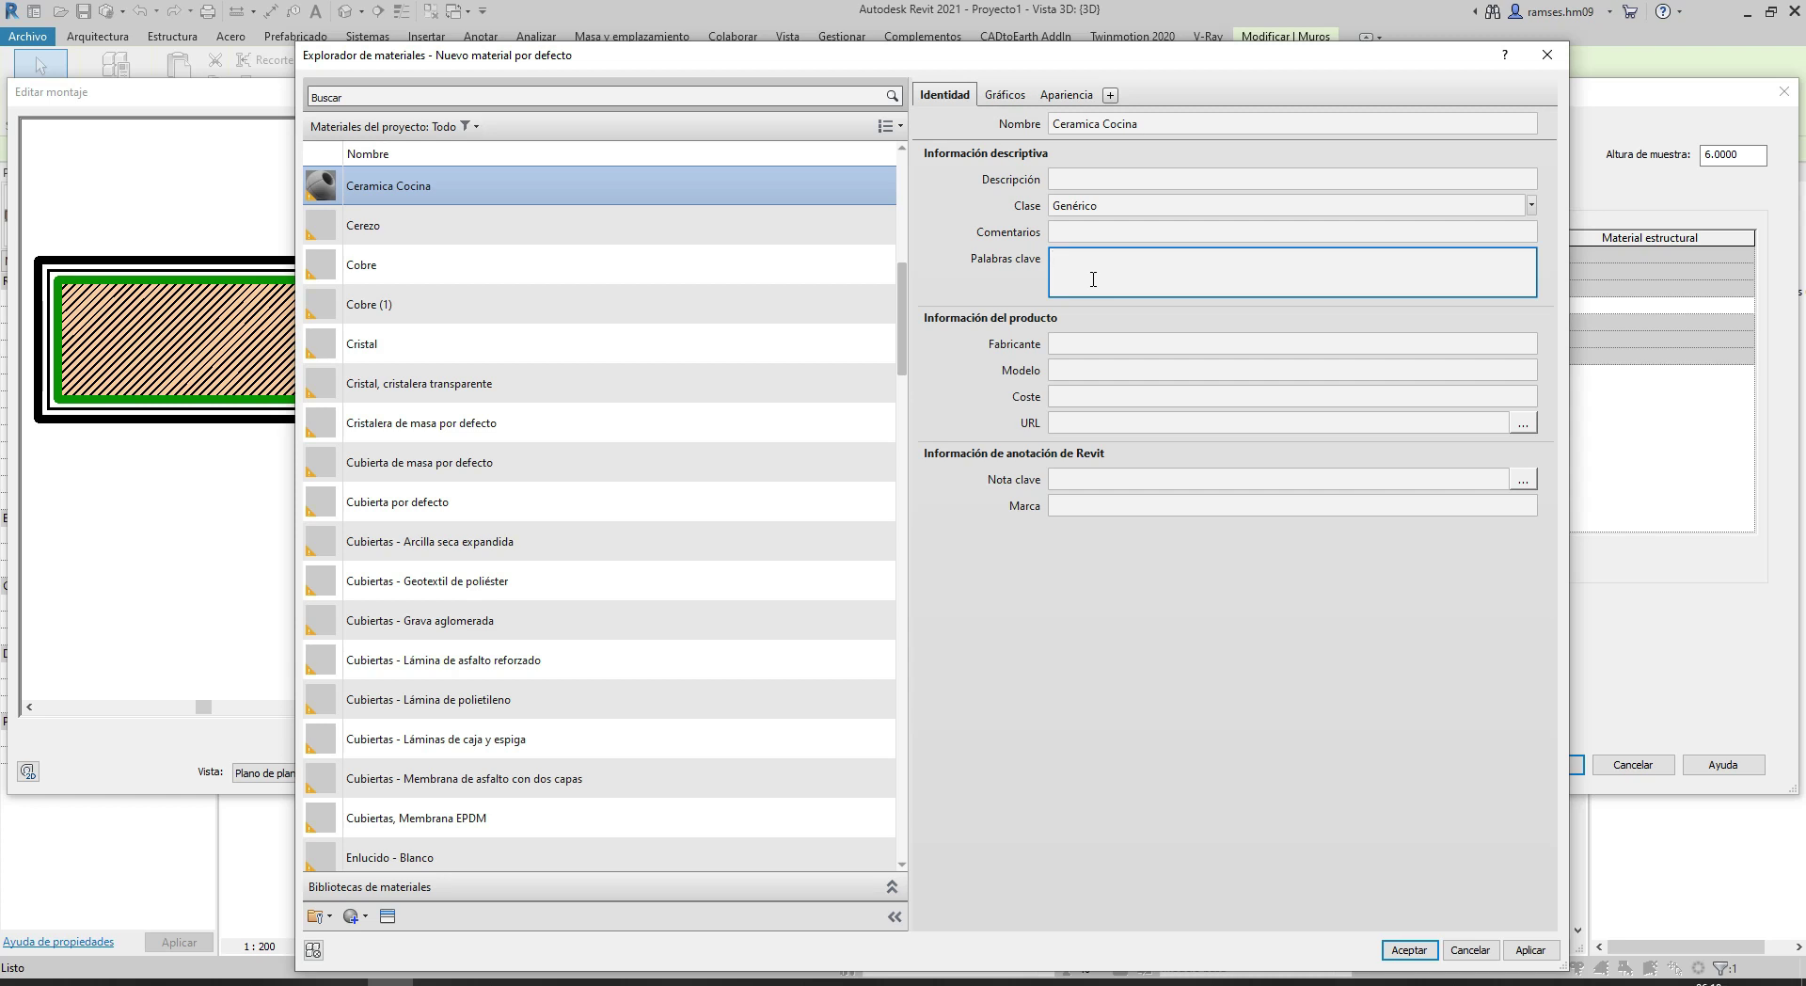
type("Por")
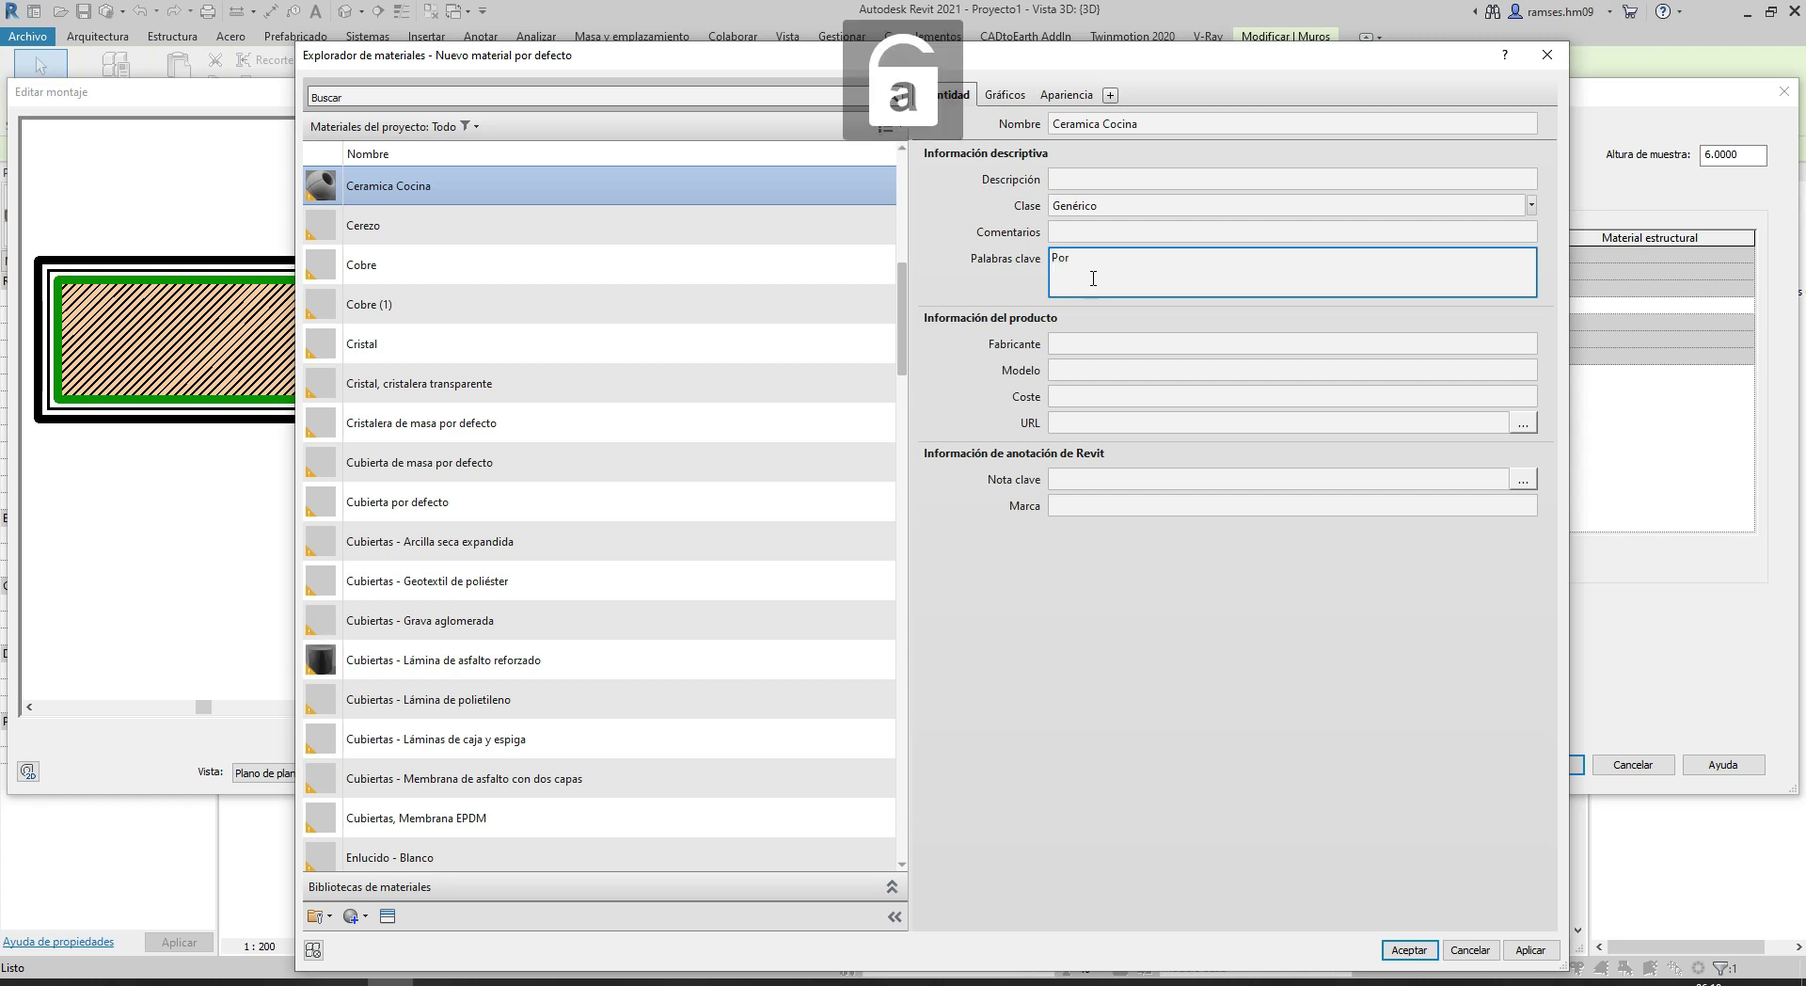
type("celana, C")
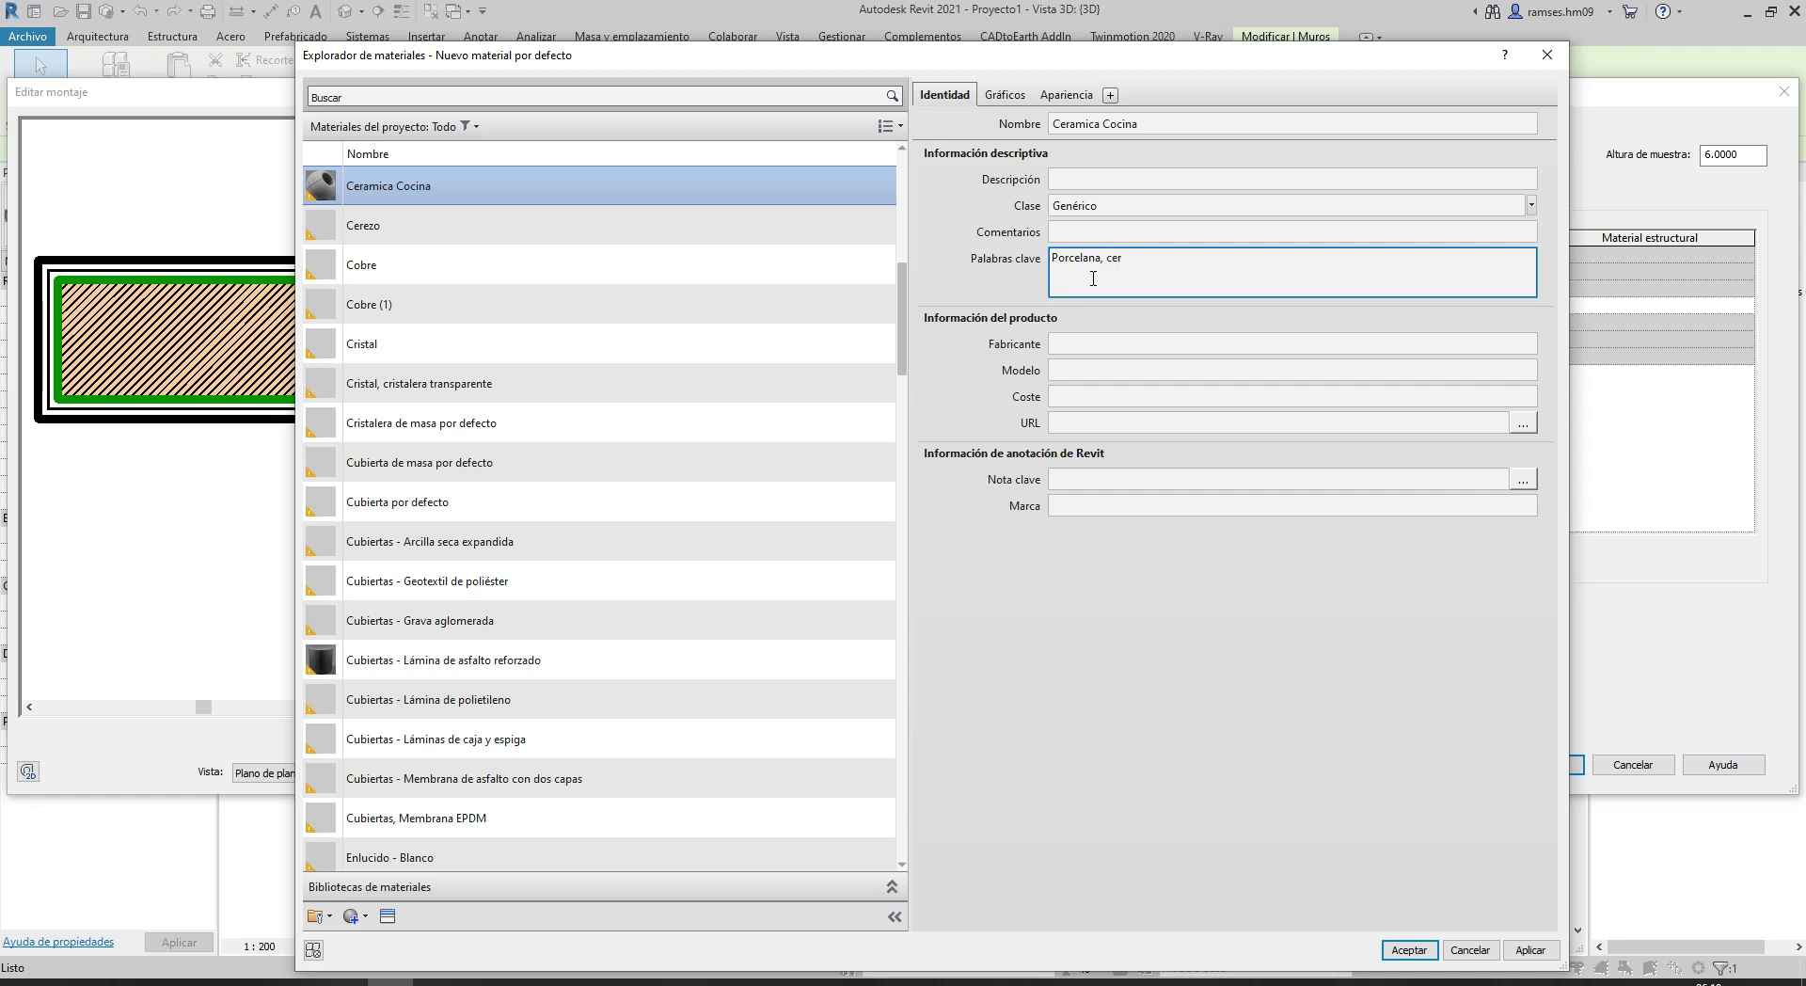
key("BackSpace")
type("Ceramica,")
left_click(966, 374)
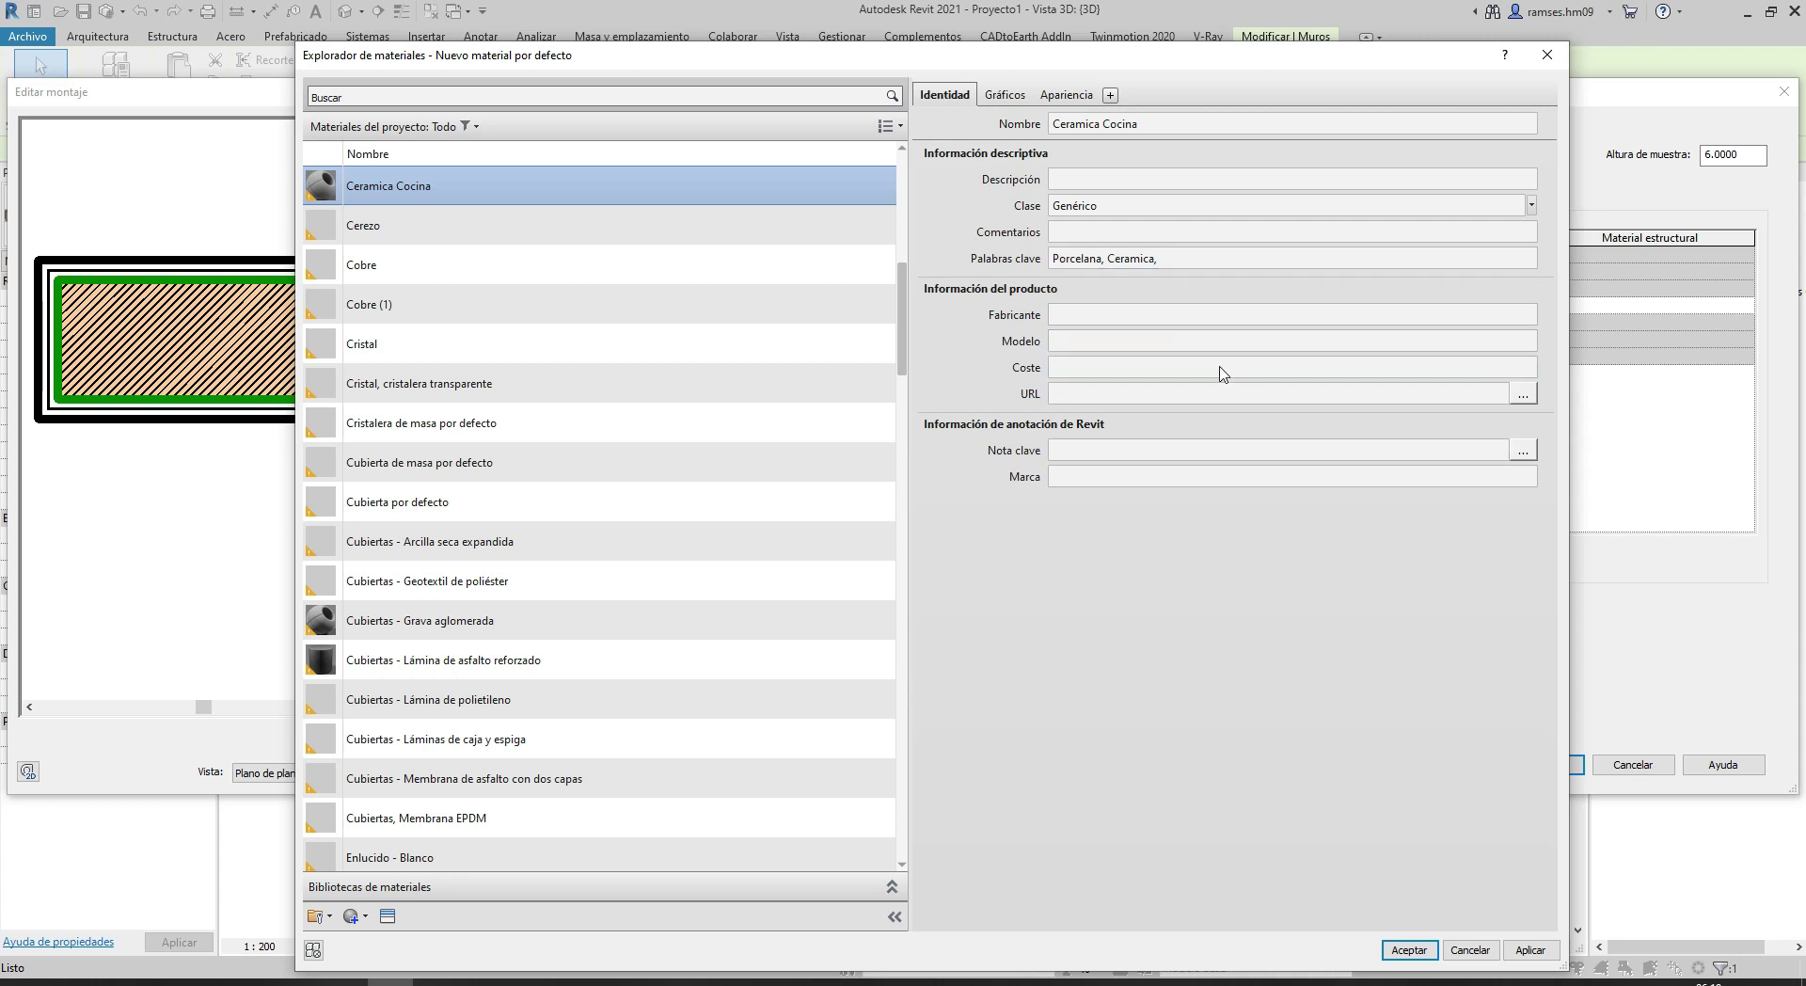
Set the foreground surface pattern to Aislamiento - Rígido coloured RGB 128 255 255
left_click(1005, 95)
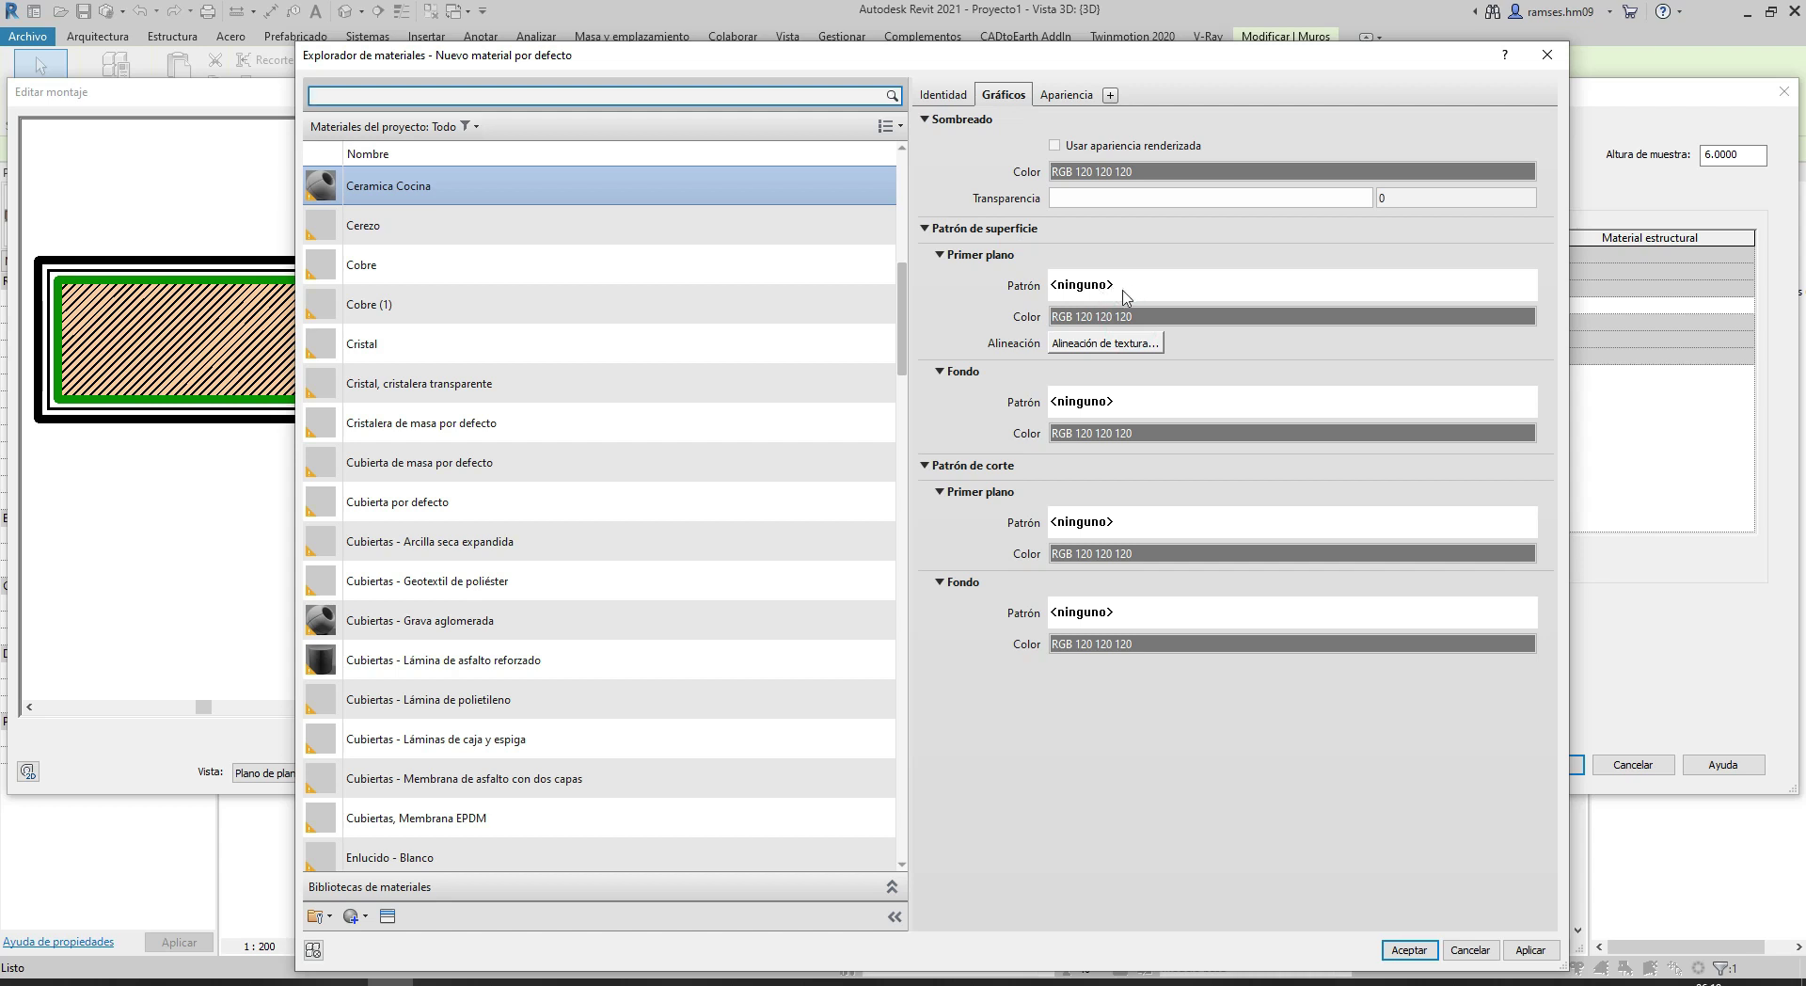
left_click(1125, 296)
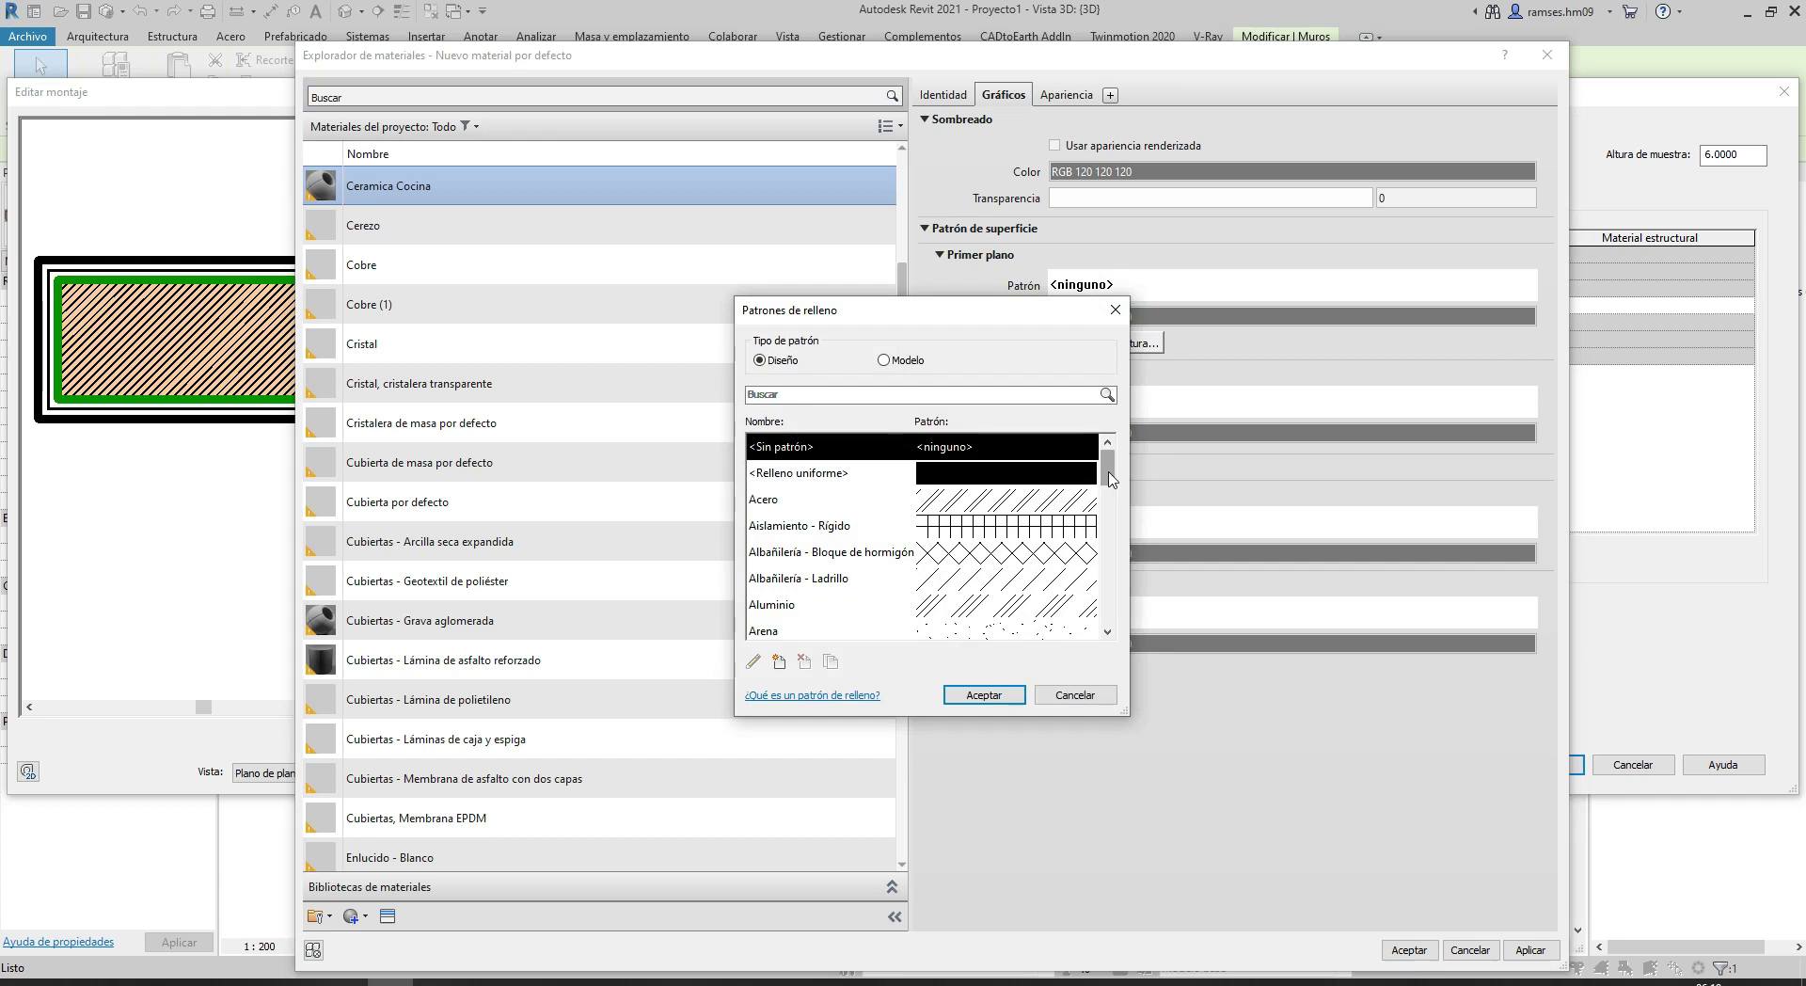
left_click(1041, 534)
left_click(1003, 697)
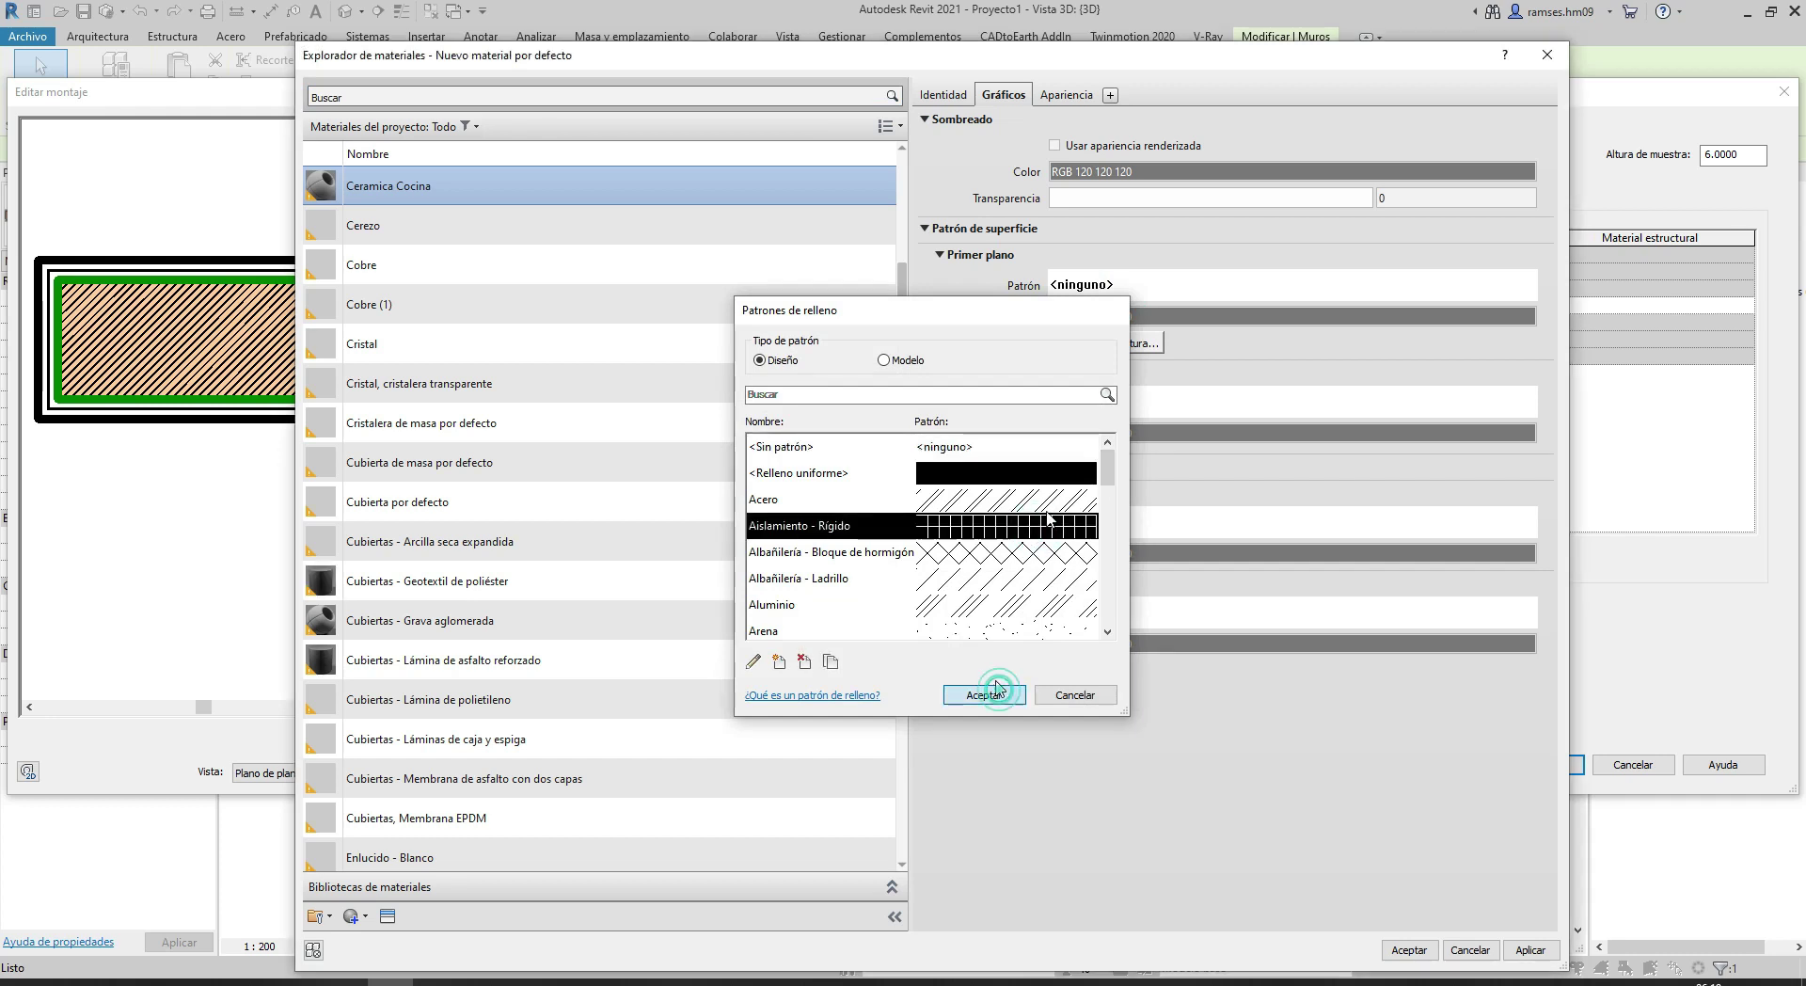
left_click(1125, 317)
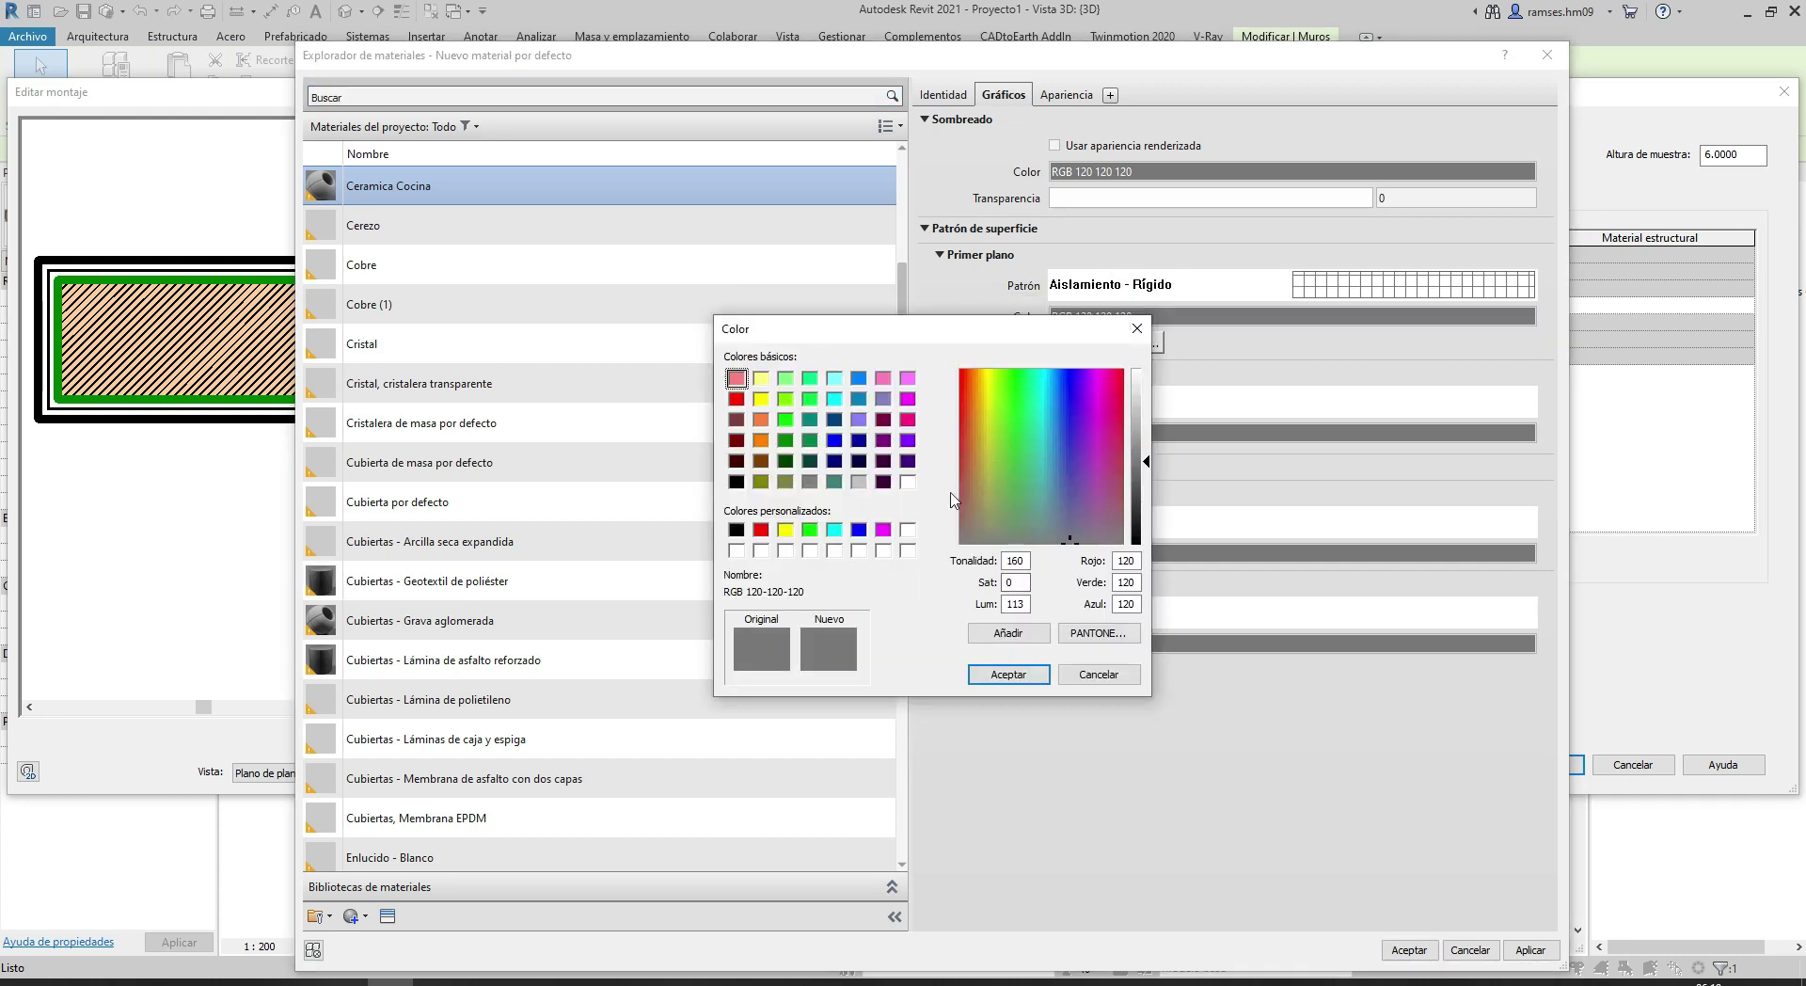
left_click(835, 377)
left_click(1008, 675)
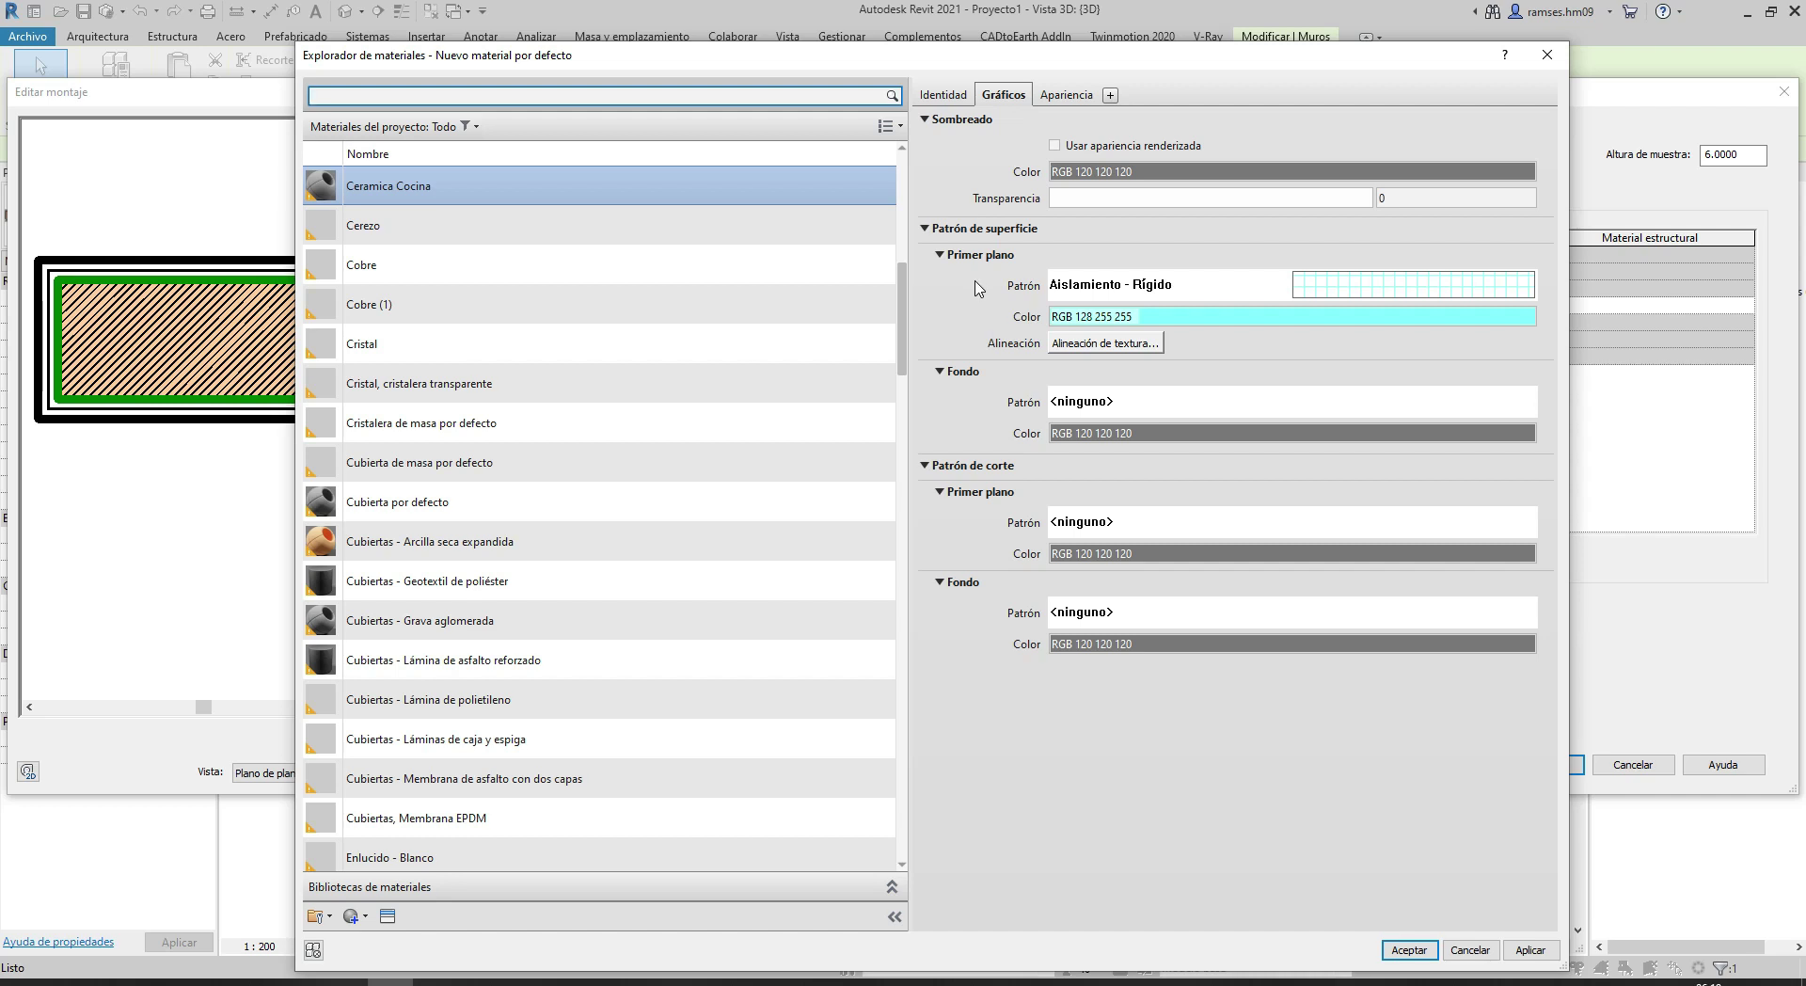
left_click(1071, 98)
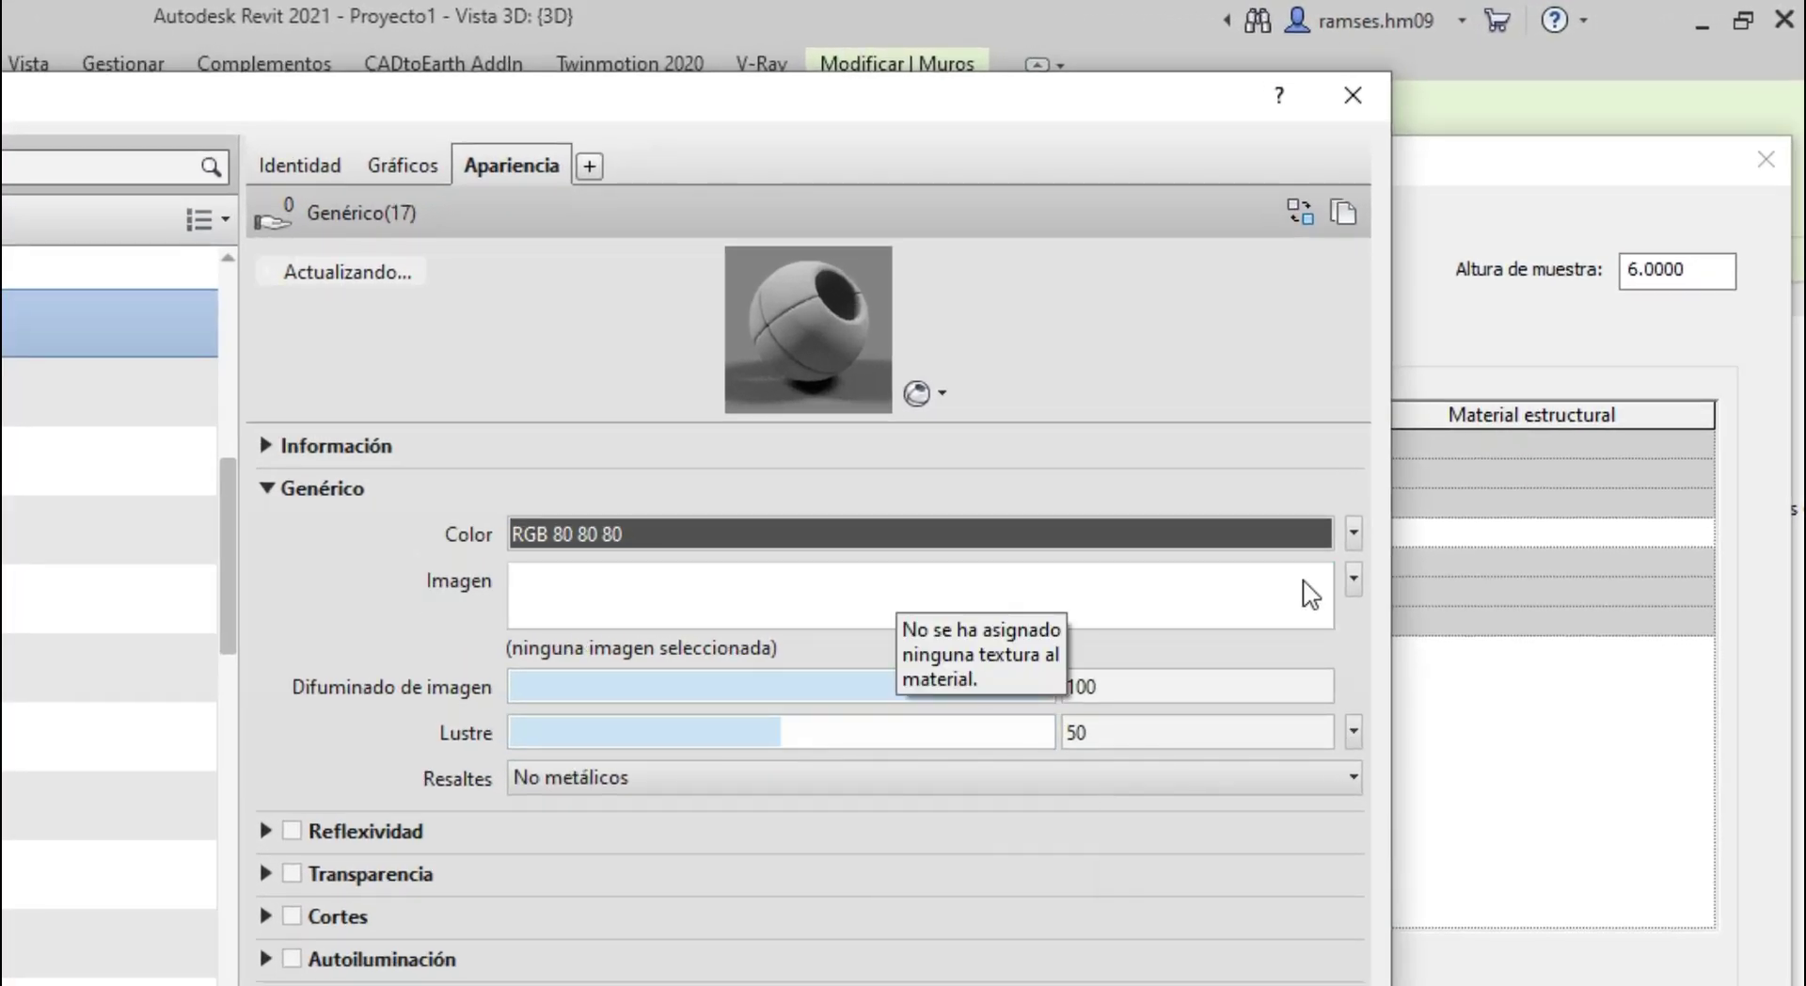
Load Descargas\Texturas\Textura ceramica.jpg as the Genérico image and open its texture settings
left_click(1354, 579)
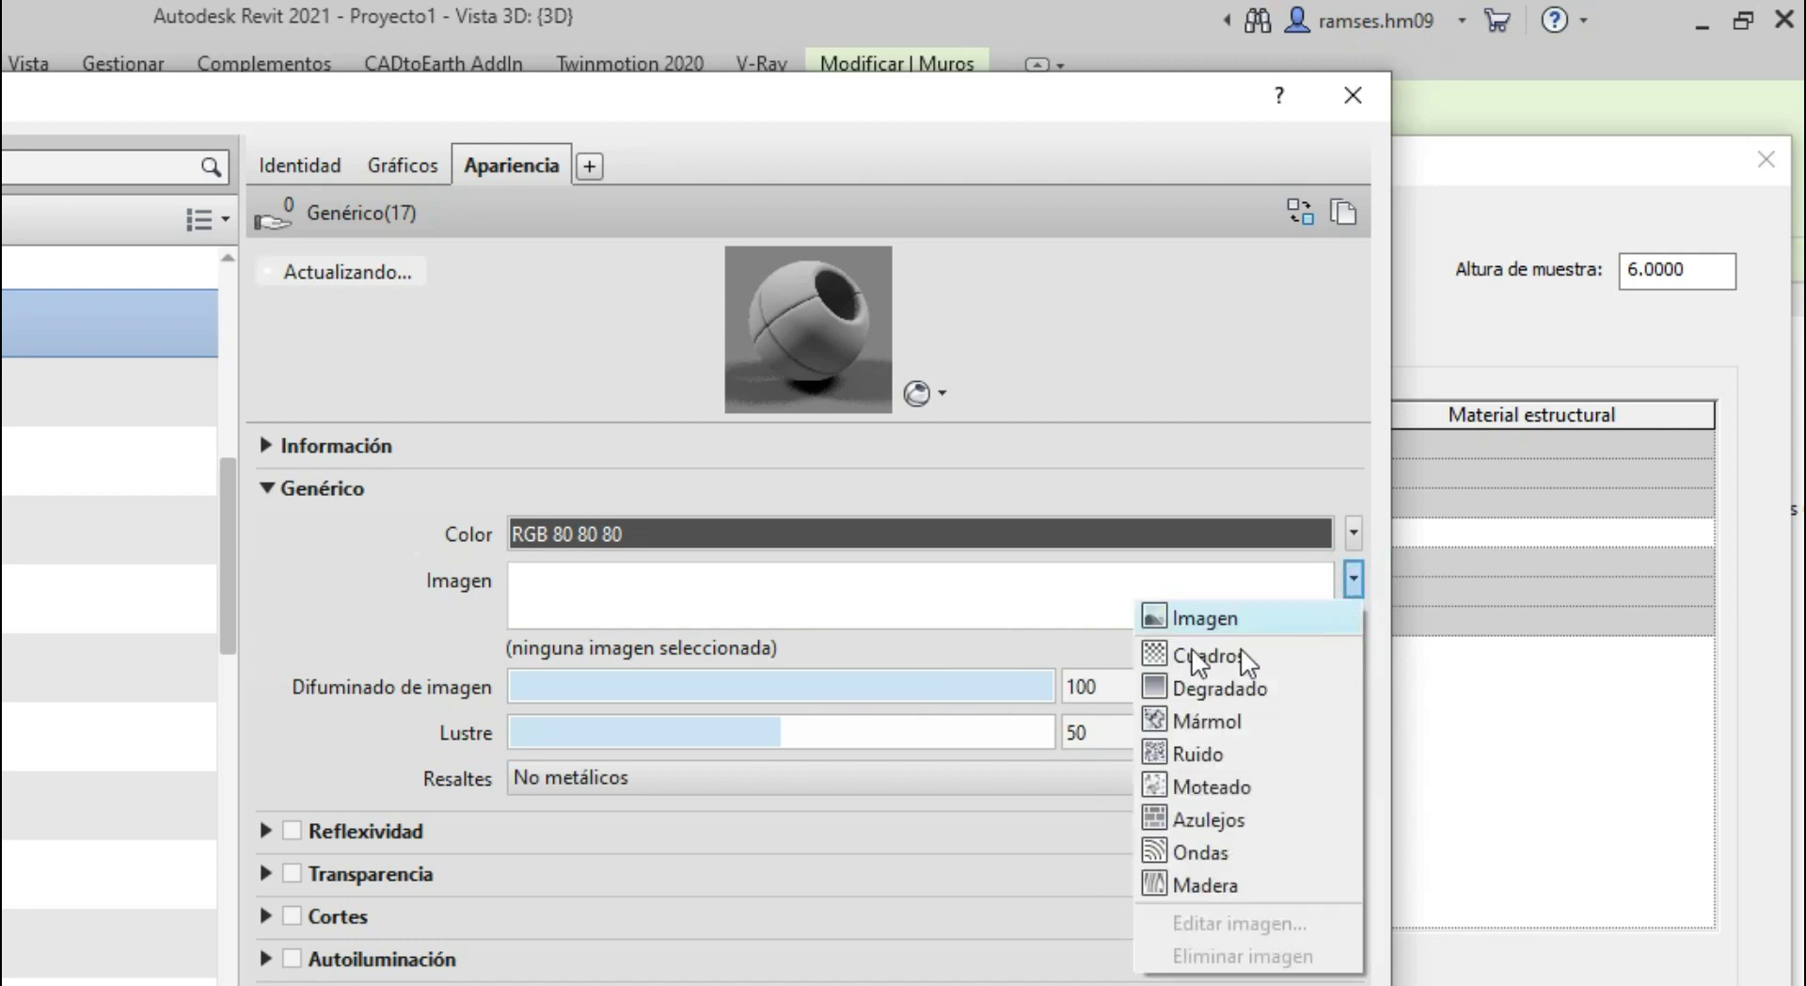
left_click(1272, 625)
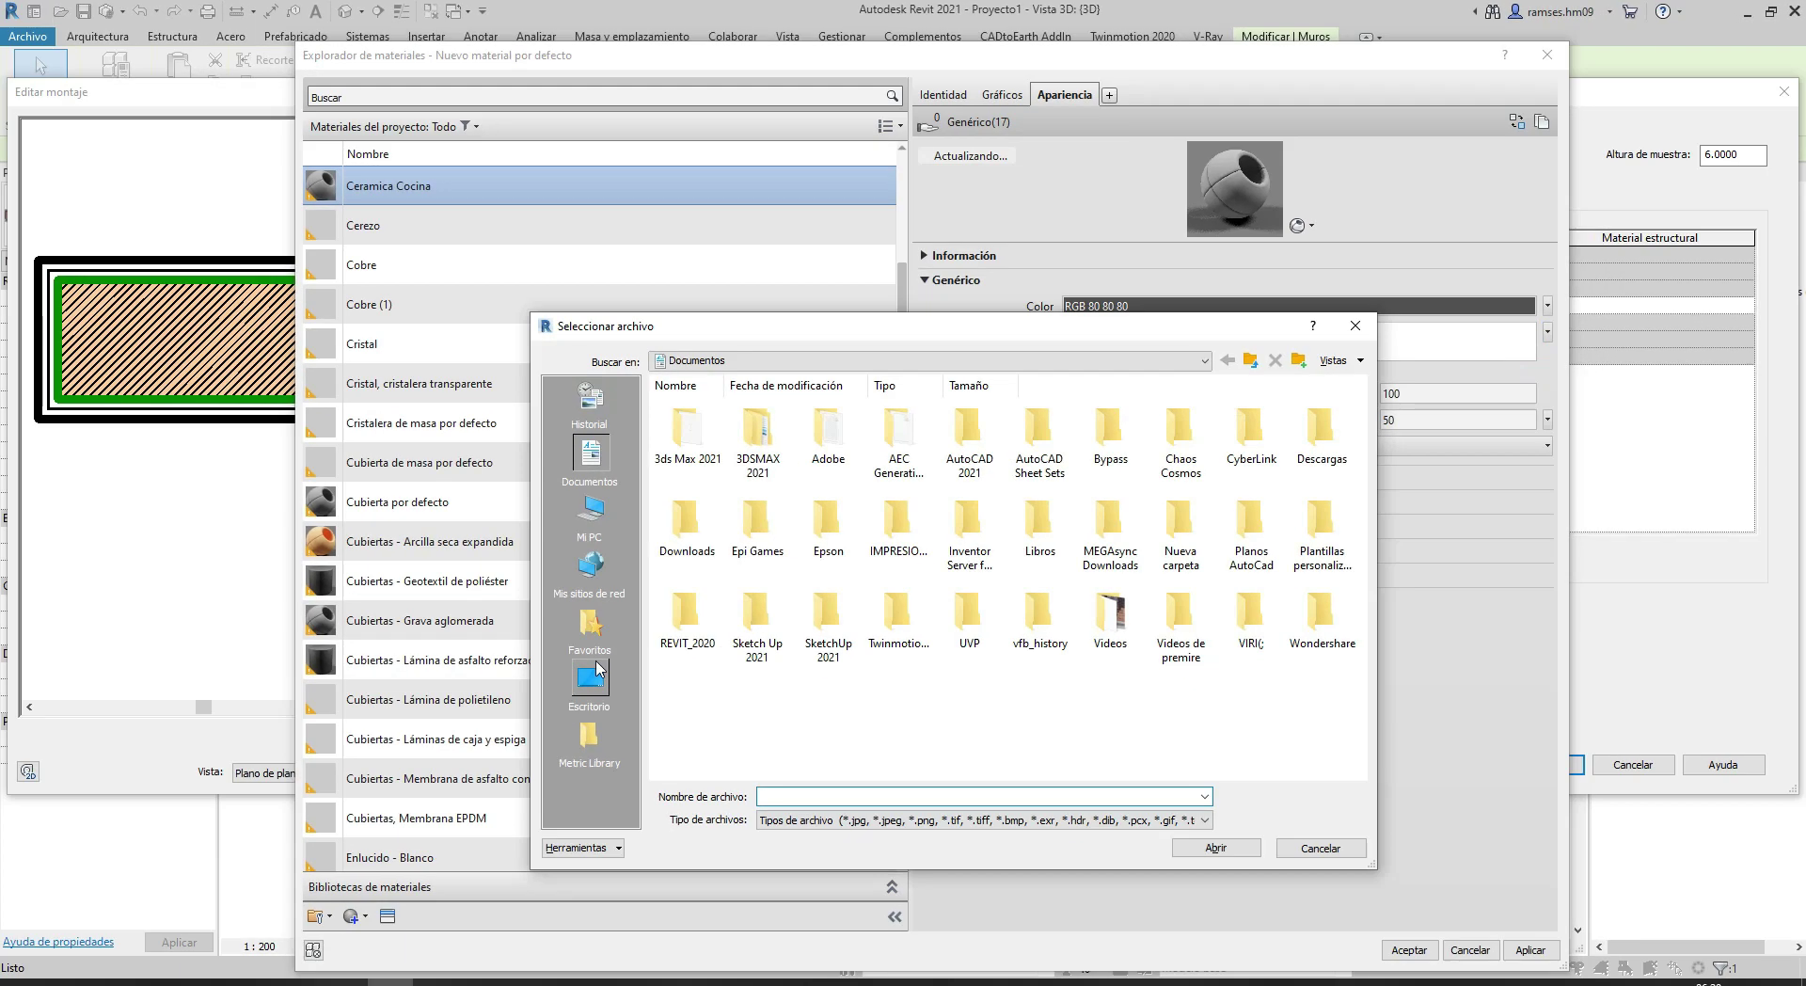
left_click(590, 512)
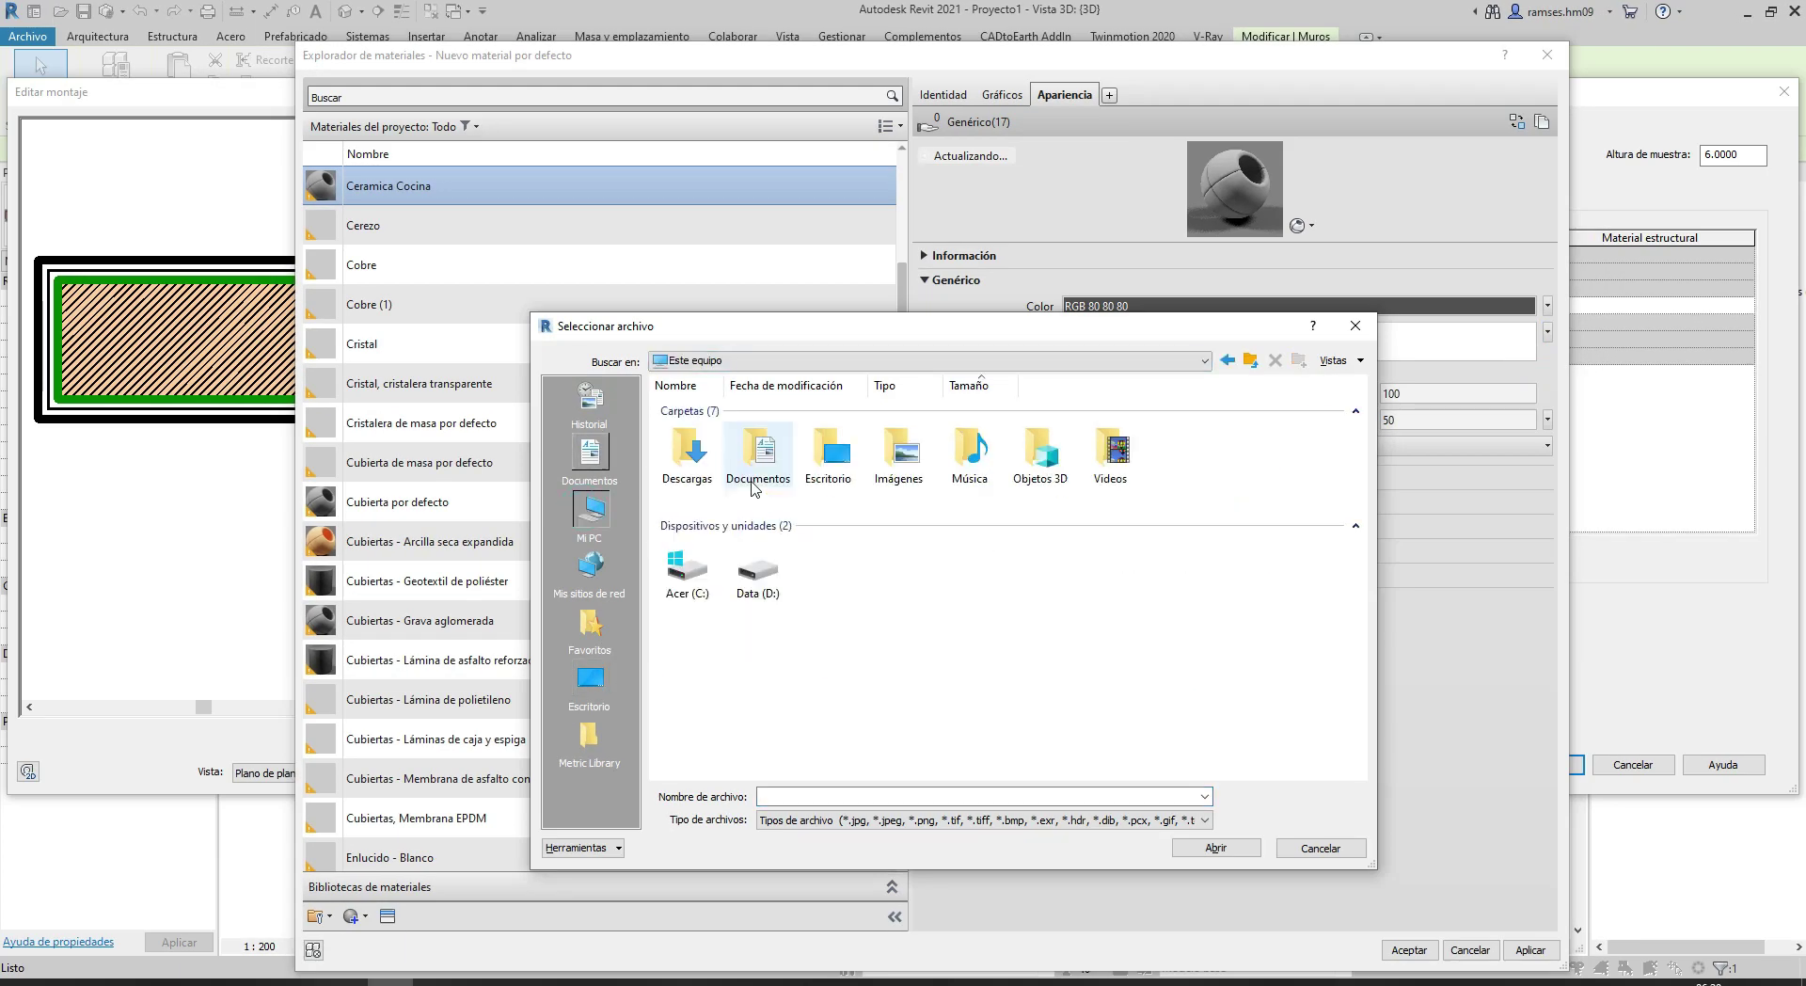
double_click(713, 467)
double_click(701, 440)
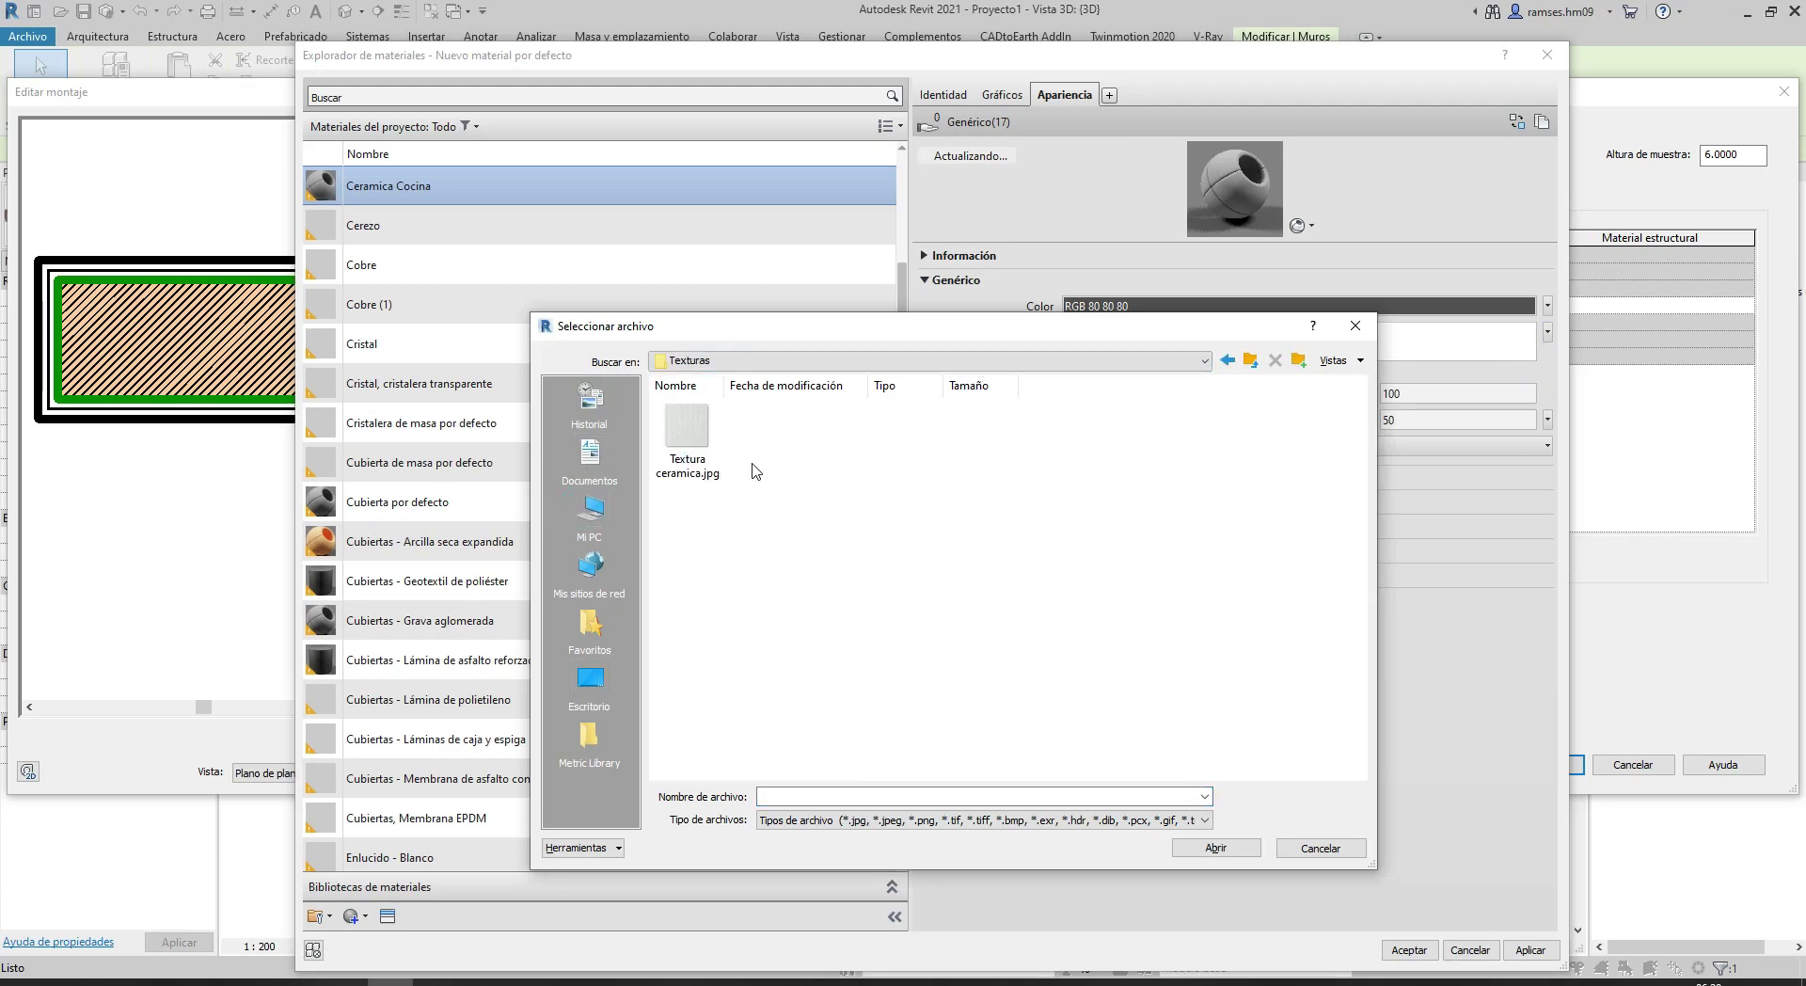
left_click(712, 448)
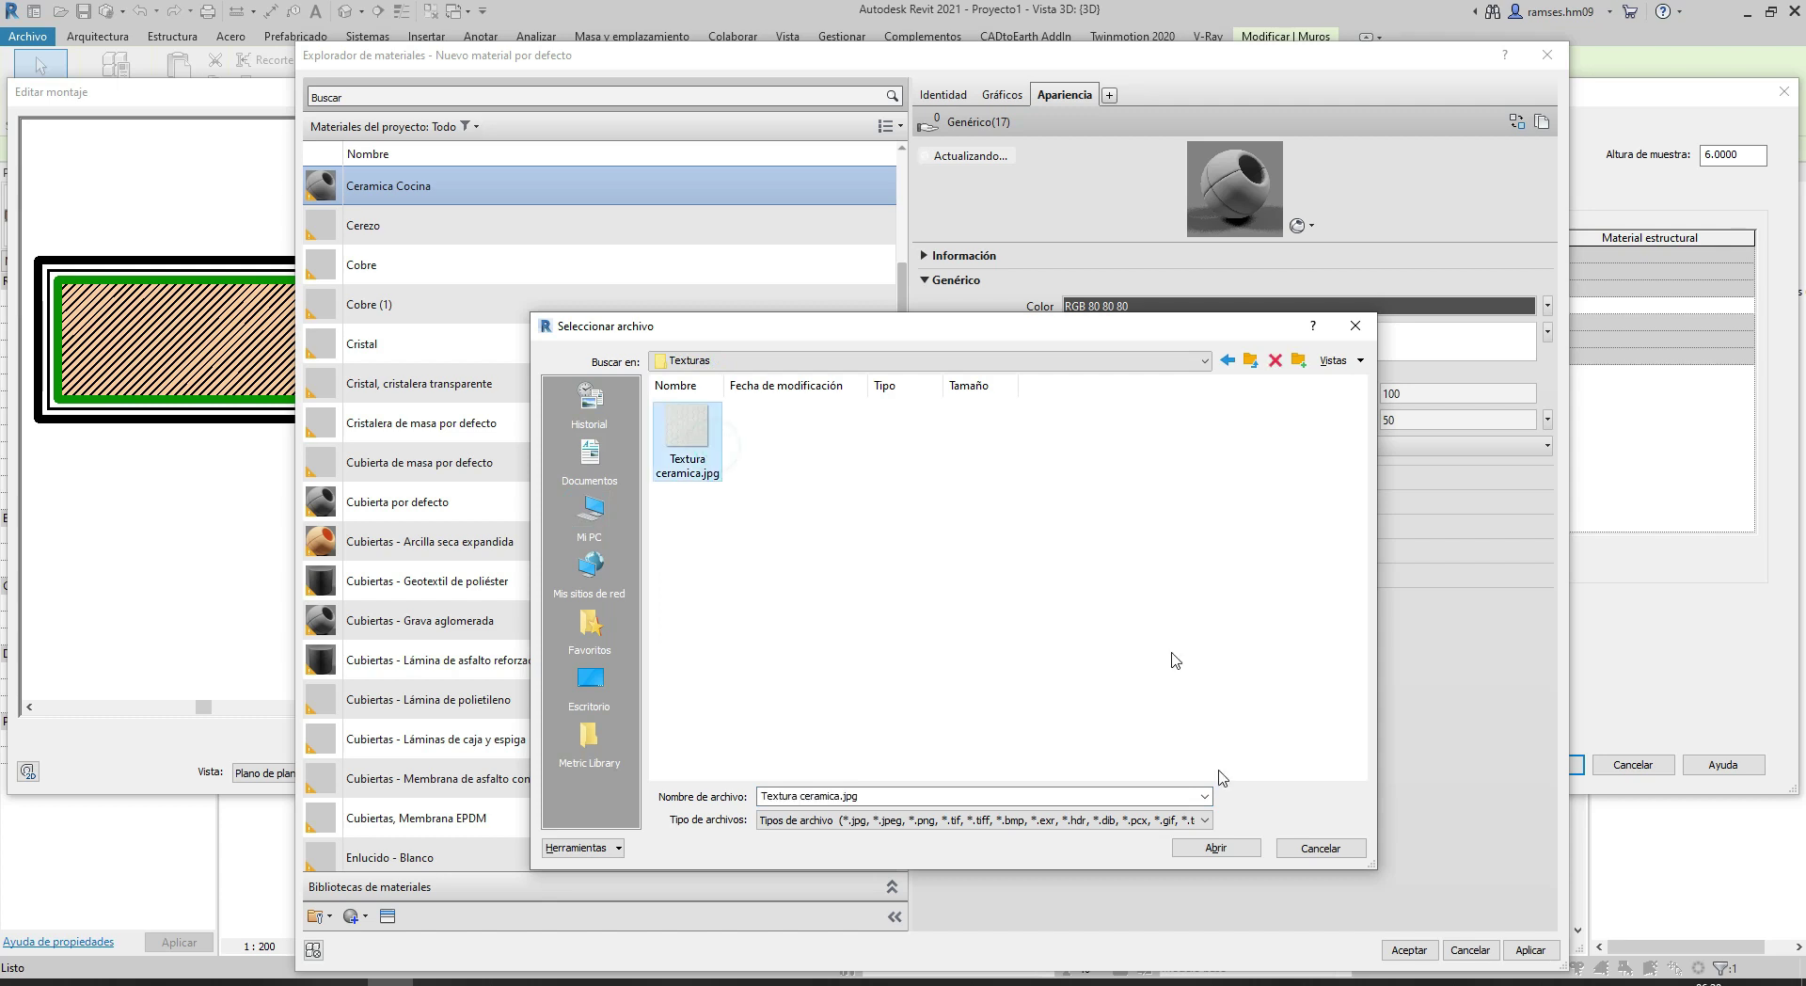
left_click(1228, 856)
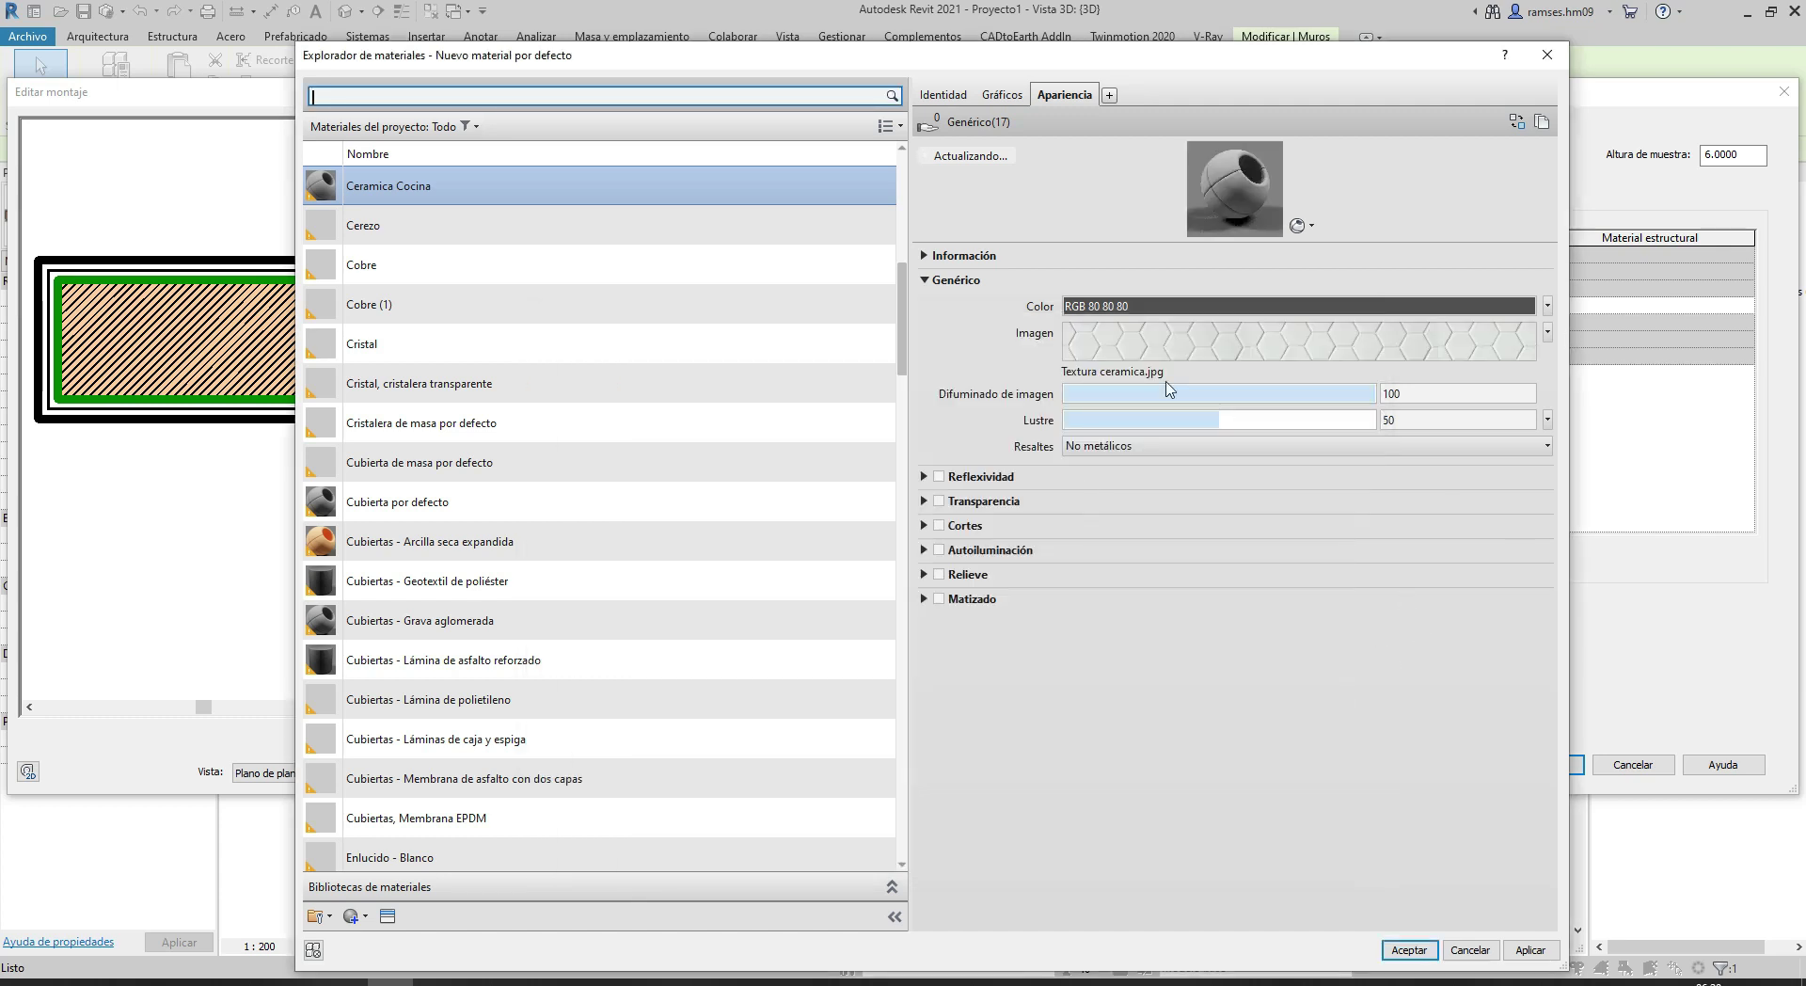
left_click(1361, 352)
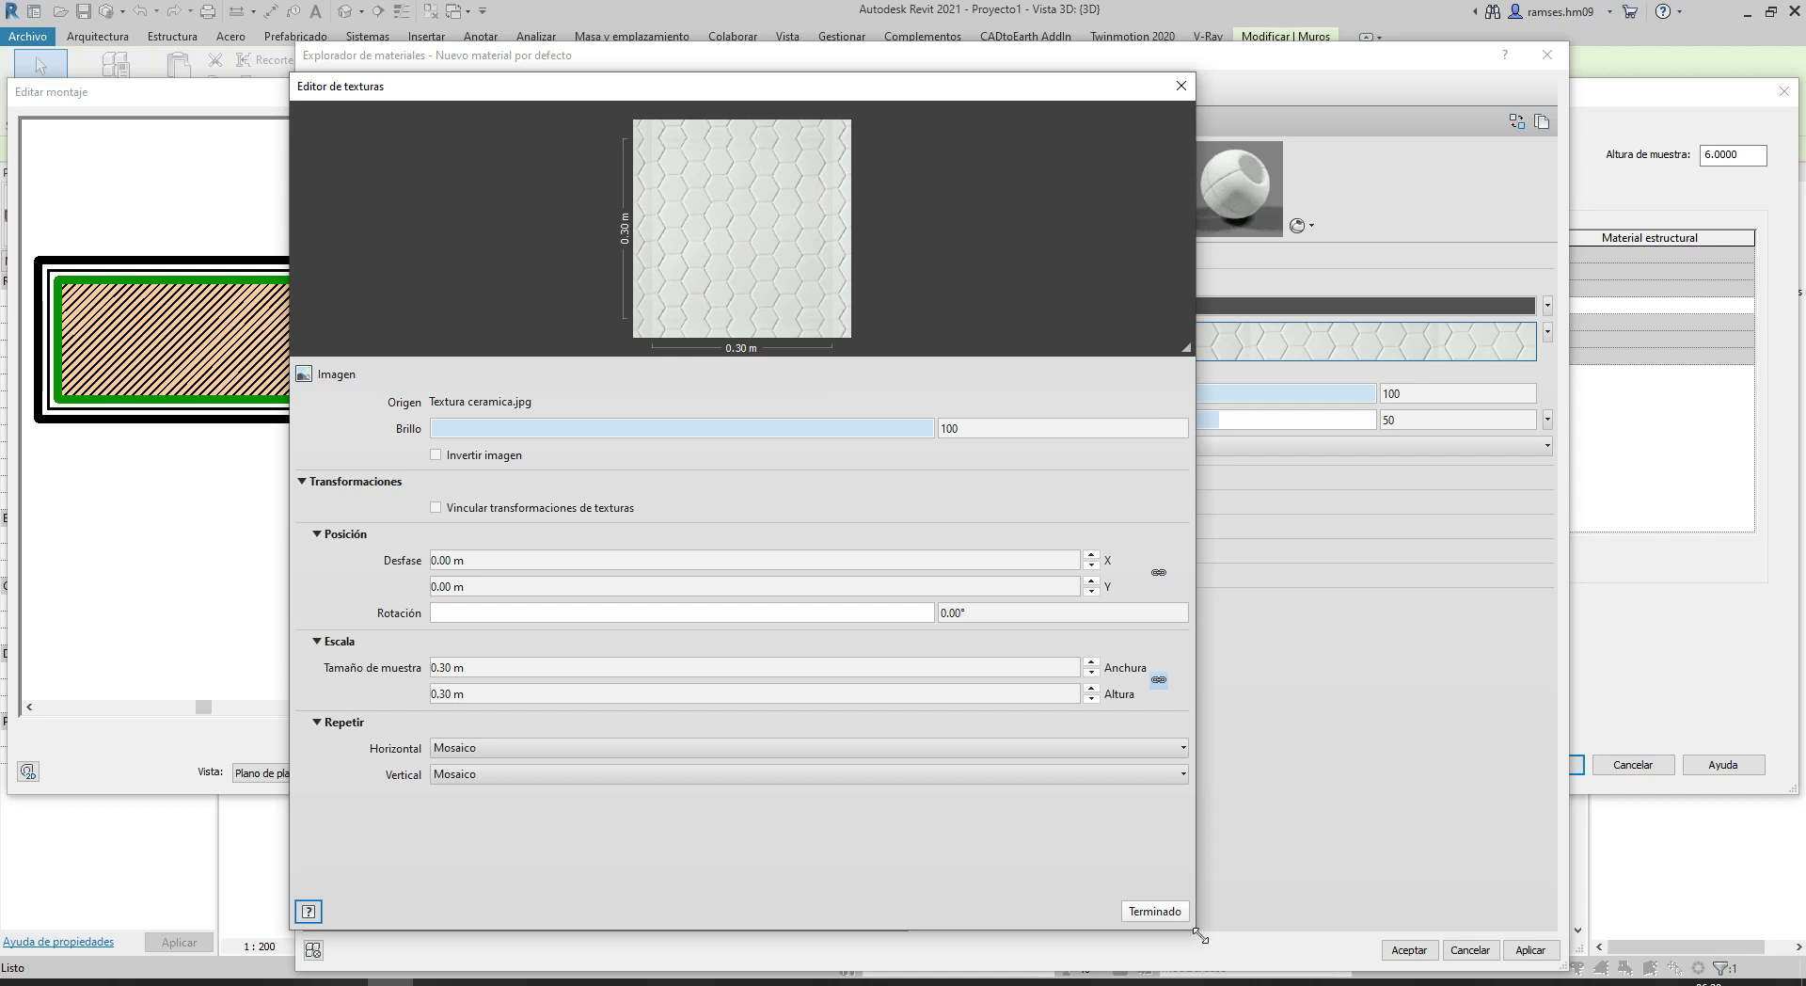
left_click_drag(1201, 934, 1251, 966)
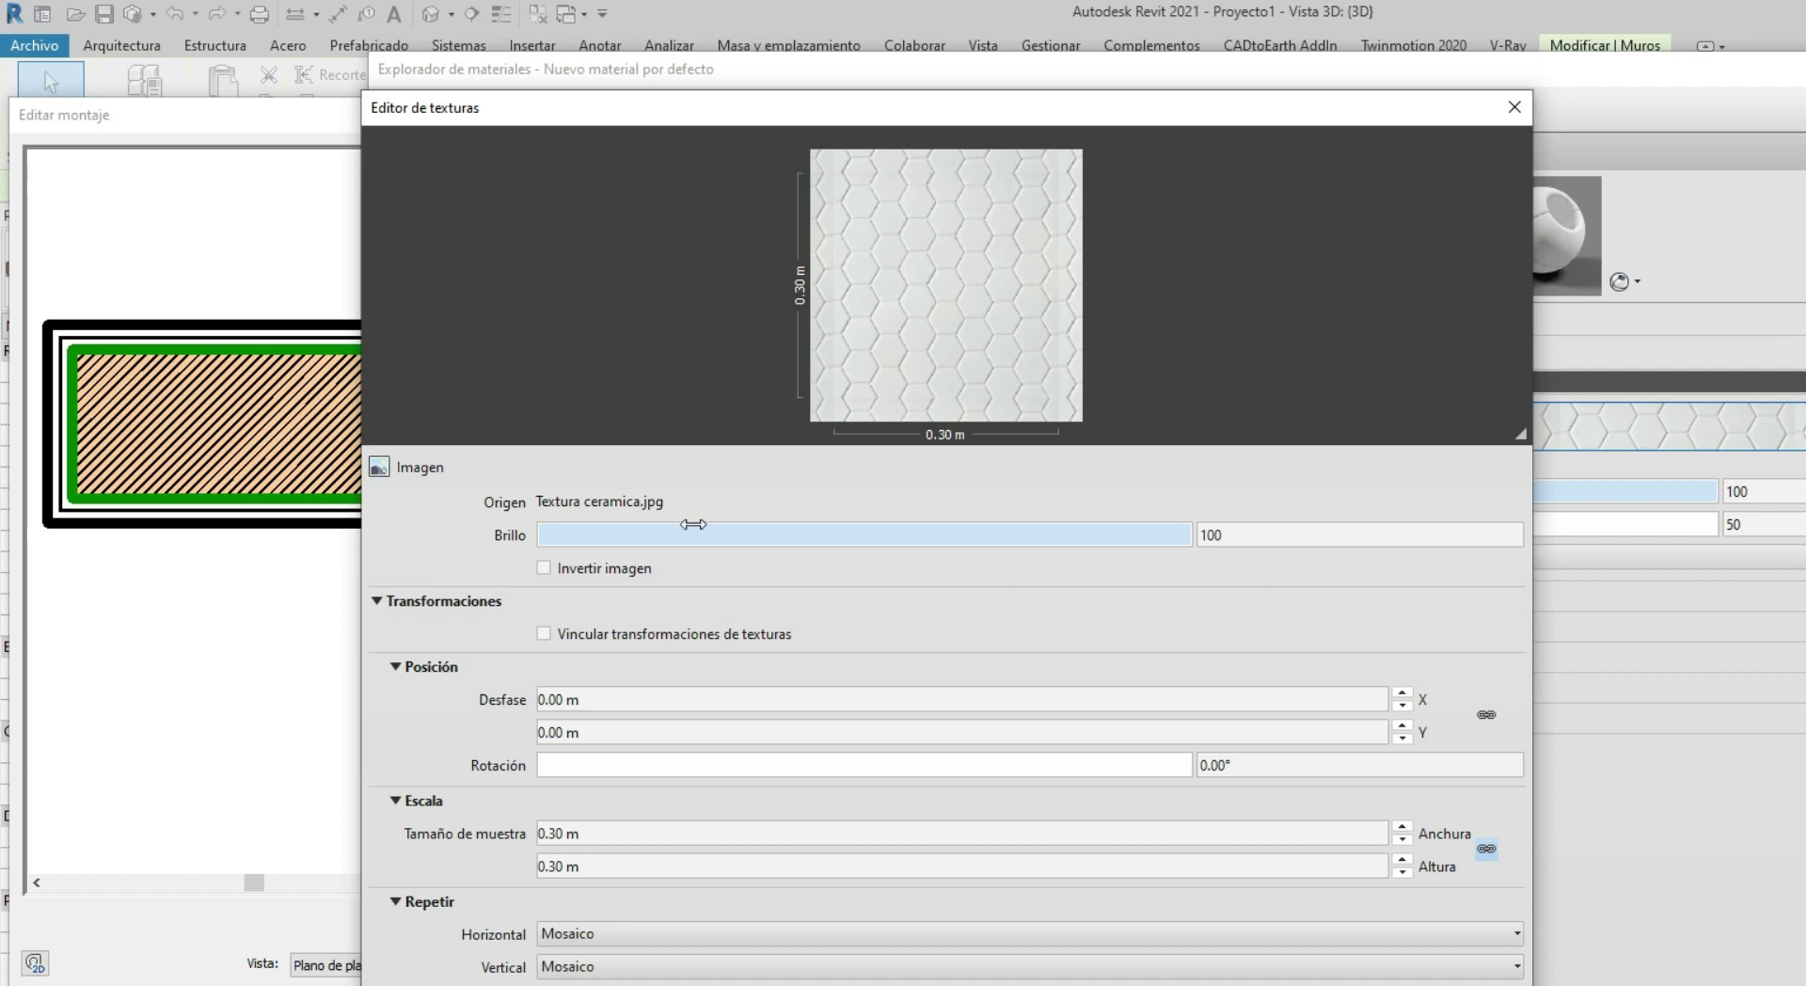
left_click_drag(686, 533, 1190, 543)
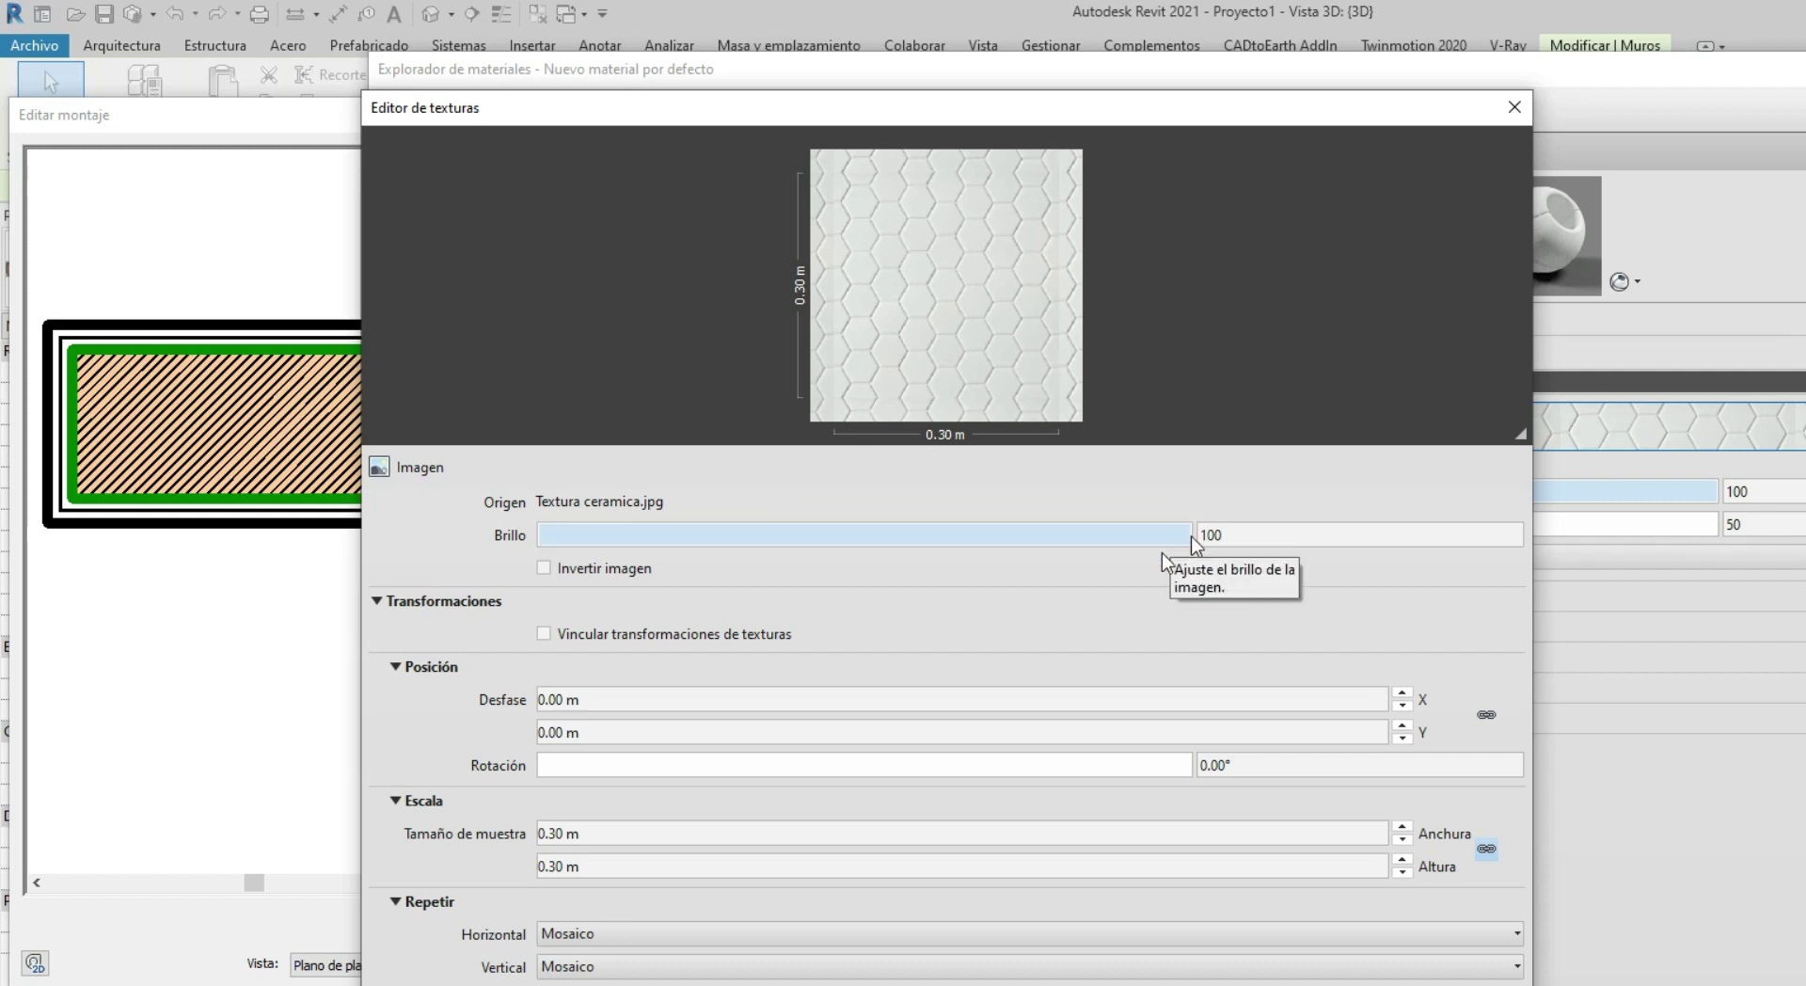
left_click(1191, 536)
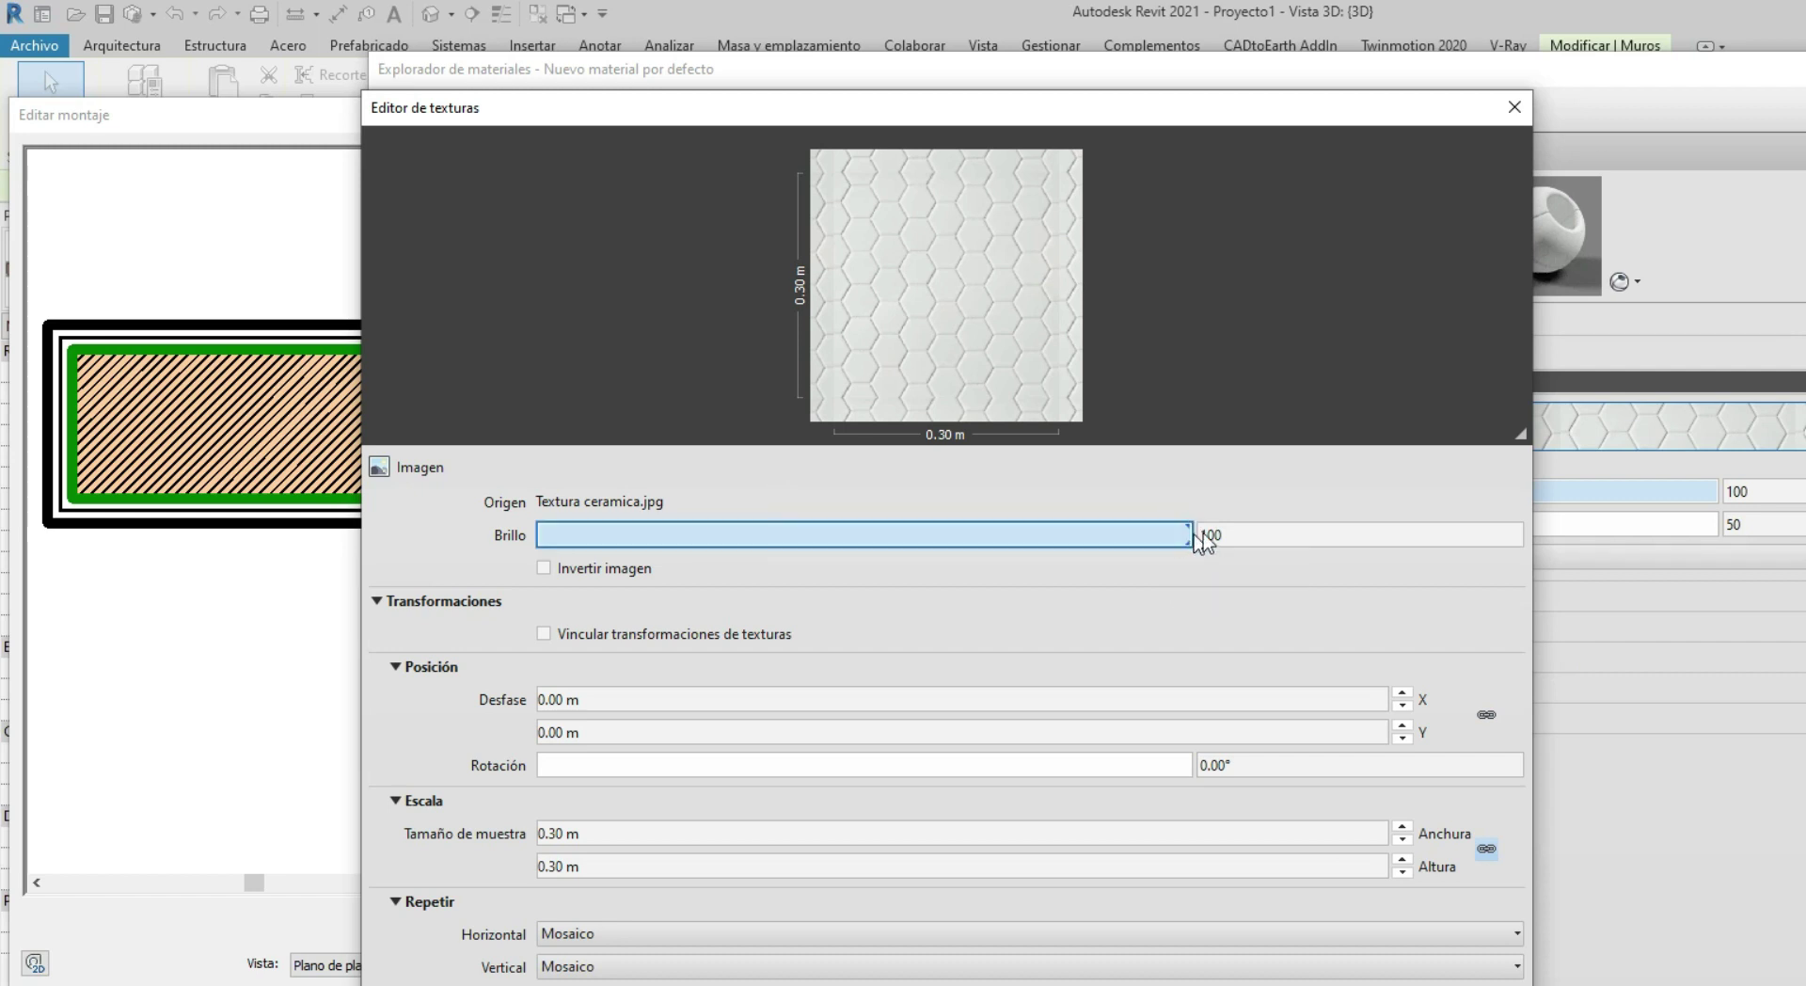
left_click(1229, 533)
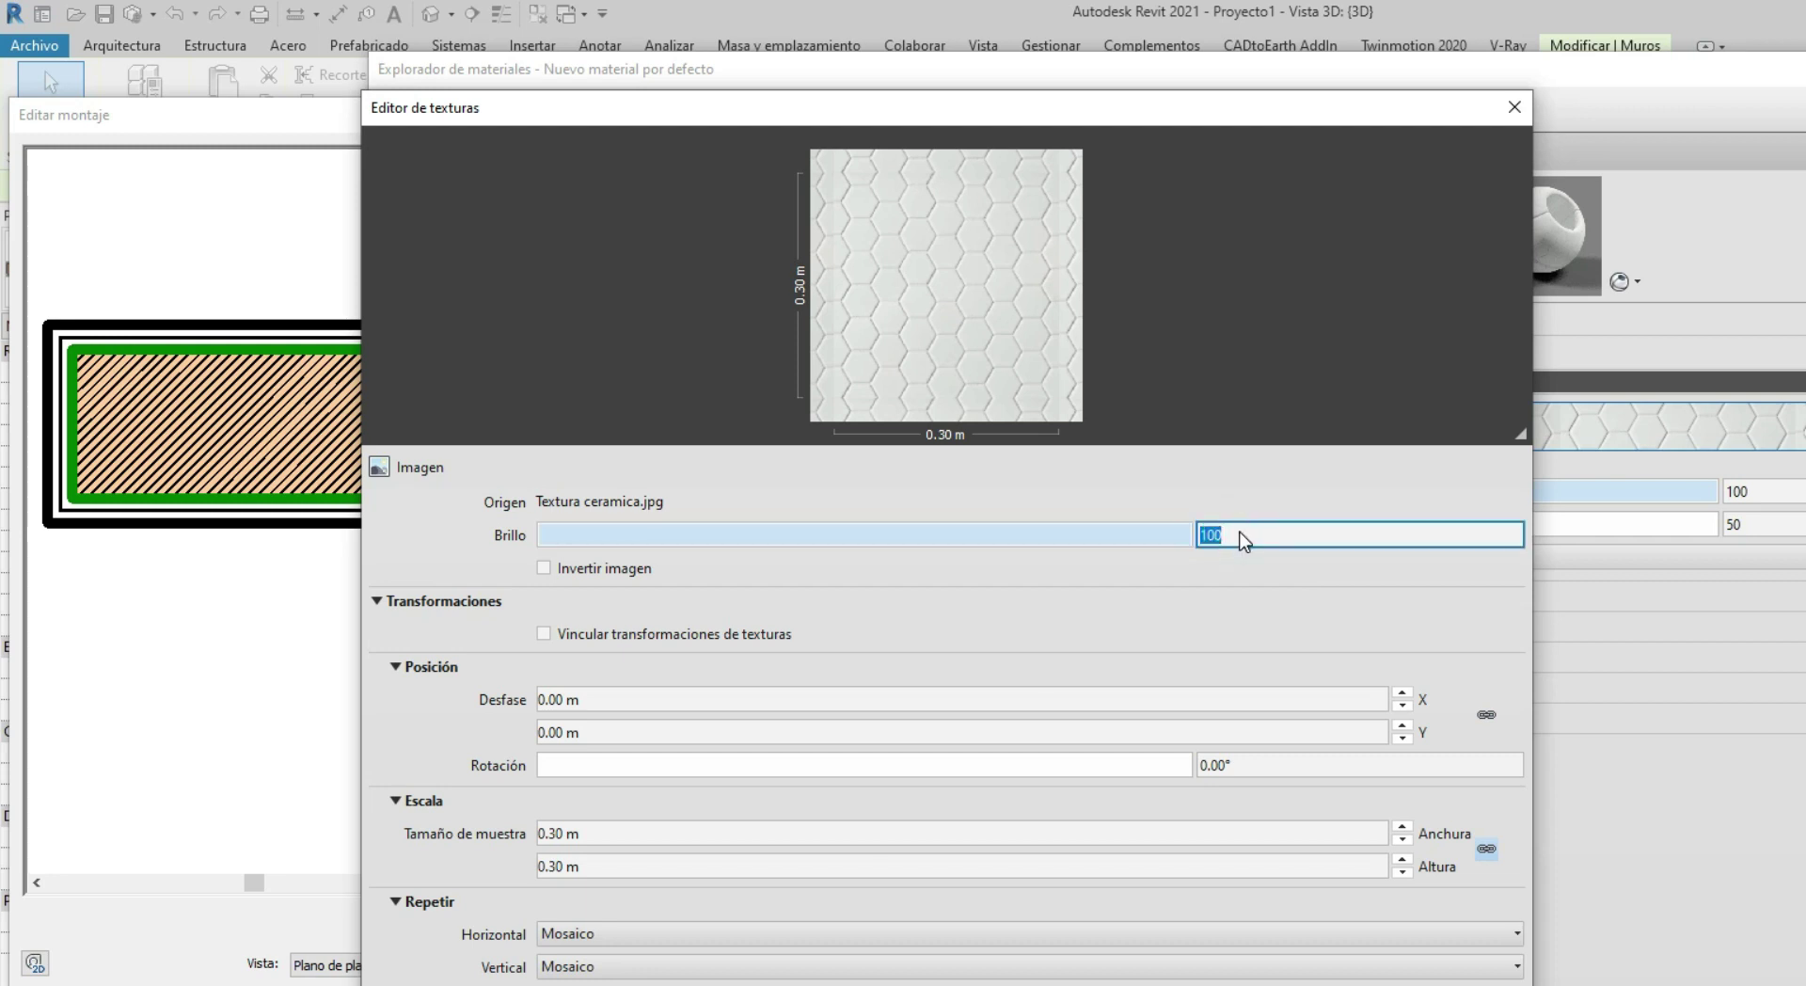
type("60")
key("Return")
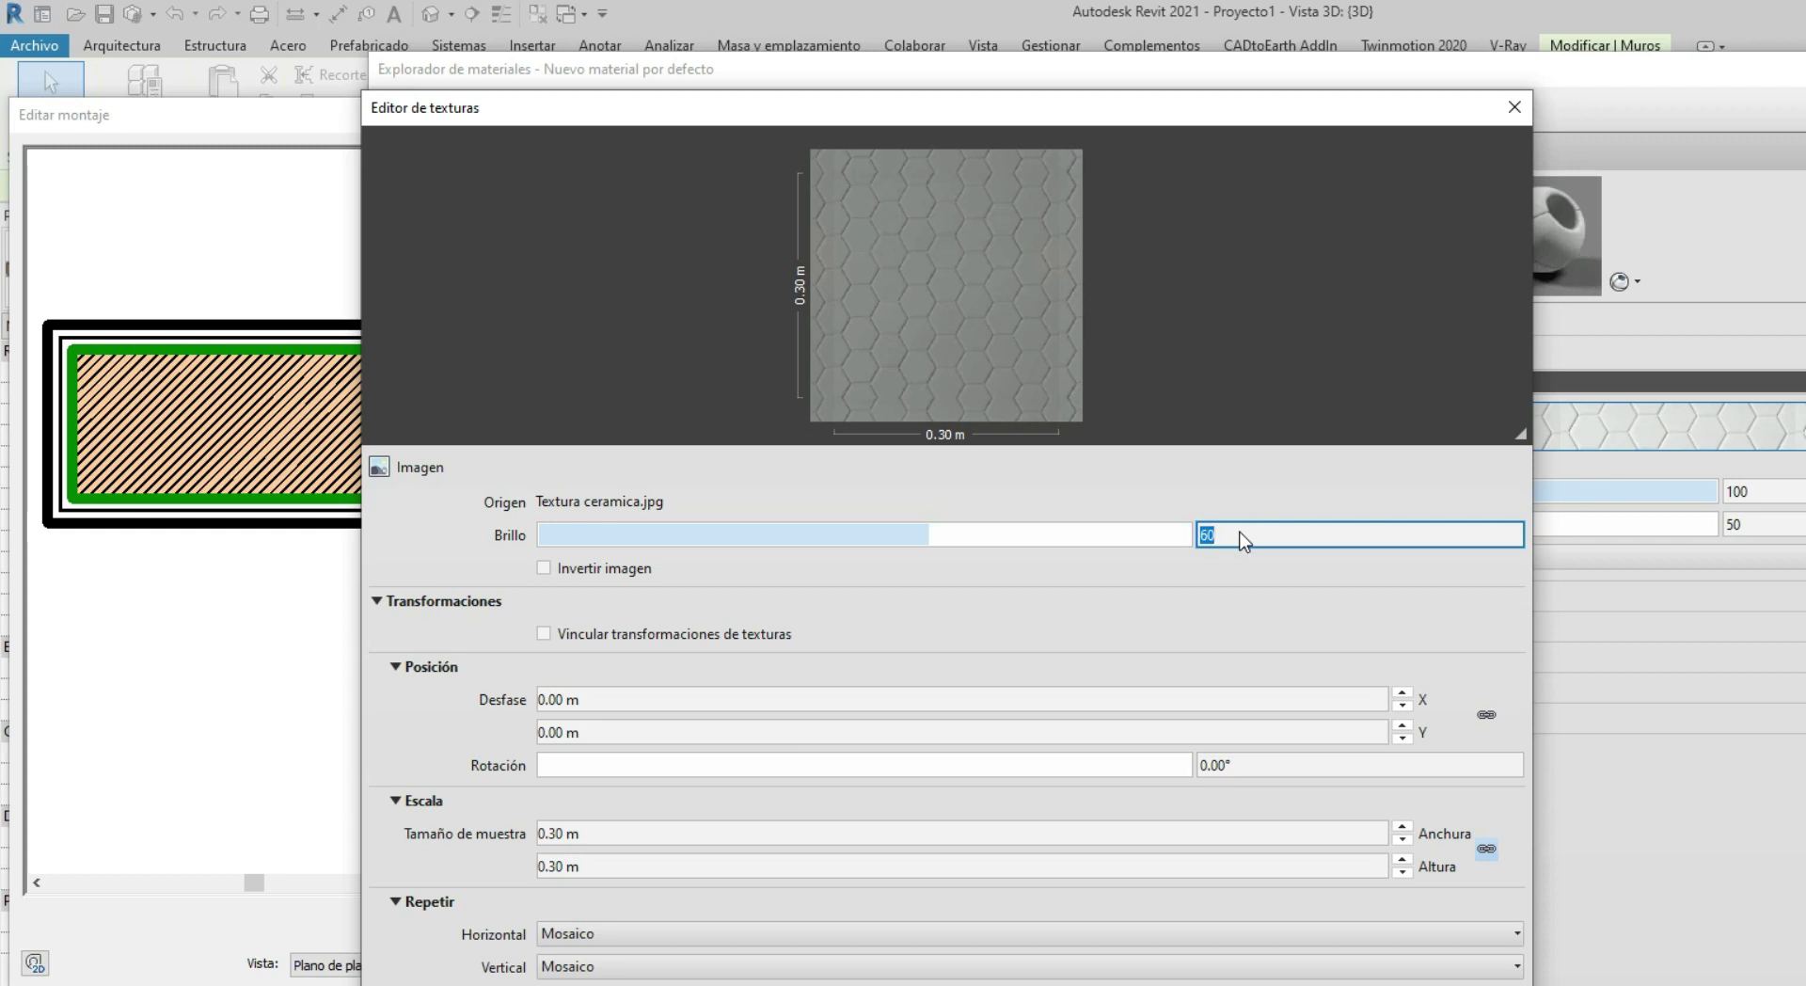
type("100")
key("Return")
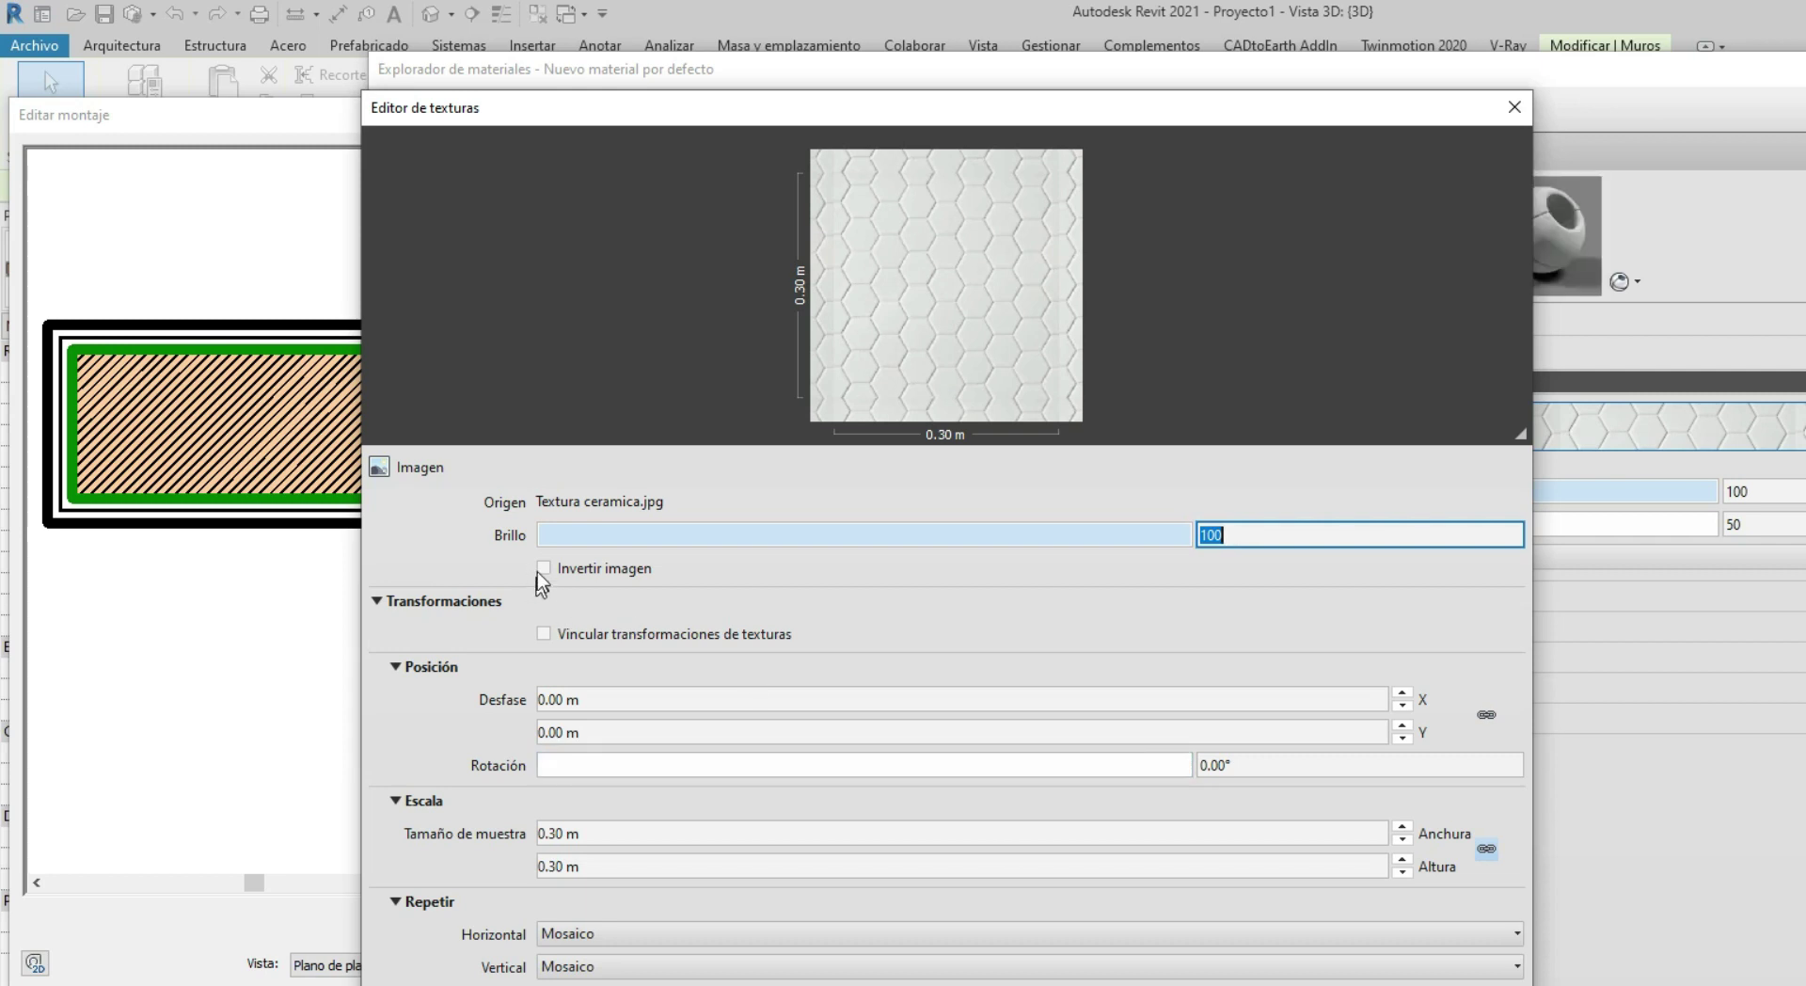
left_click(544, 568)
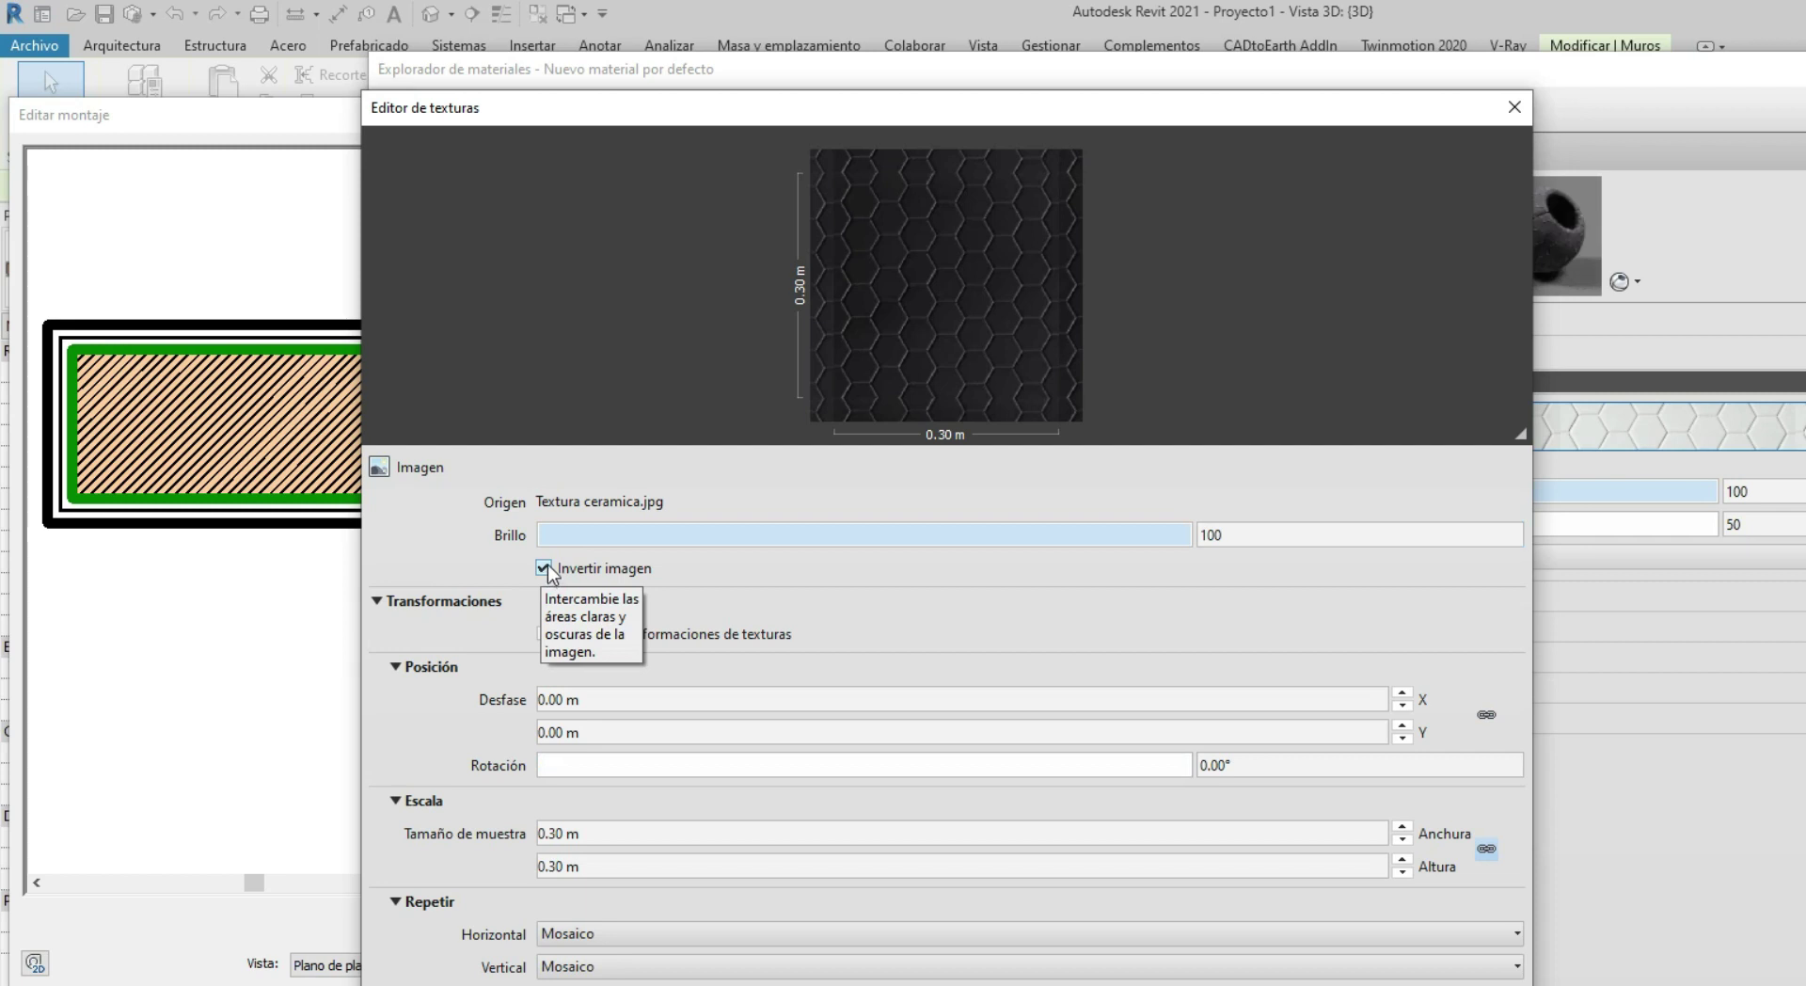
left_click(544, 568)
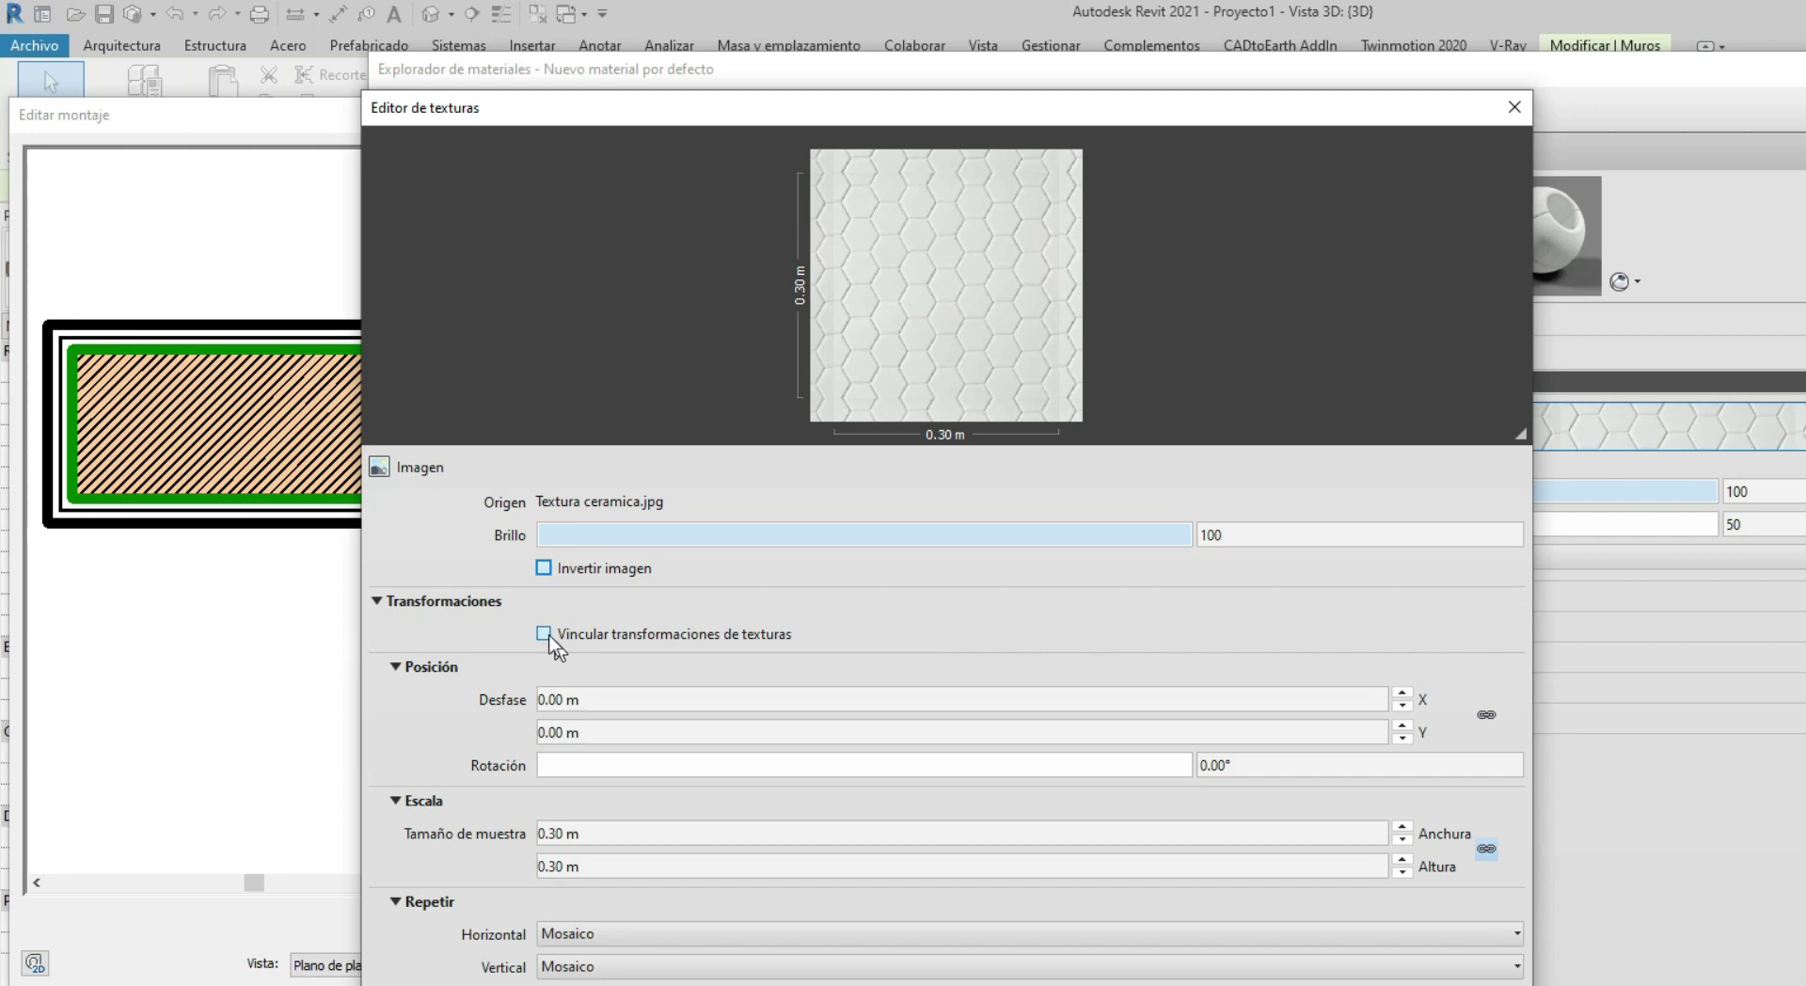
Link the texture transformations and try offsets of X 1.00 m and Y 2.00 m
left_click(546, 635)
left_click(617, 702)
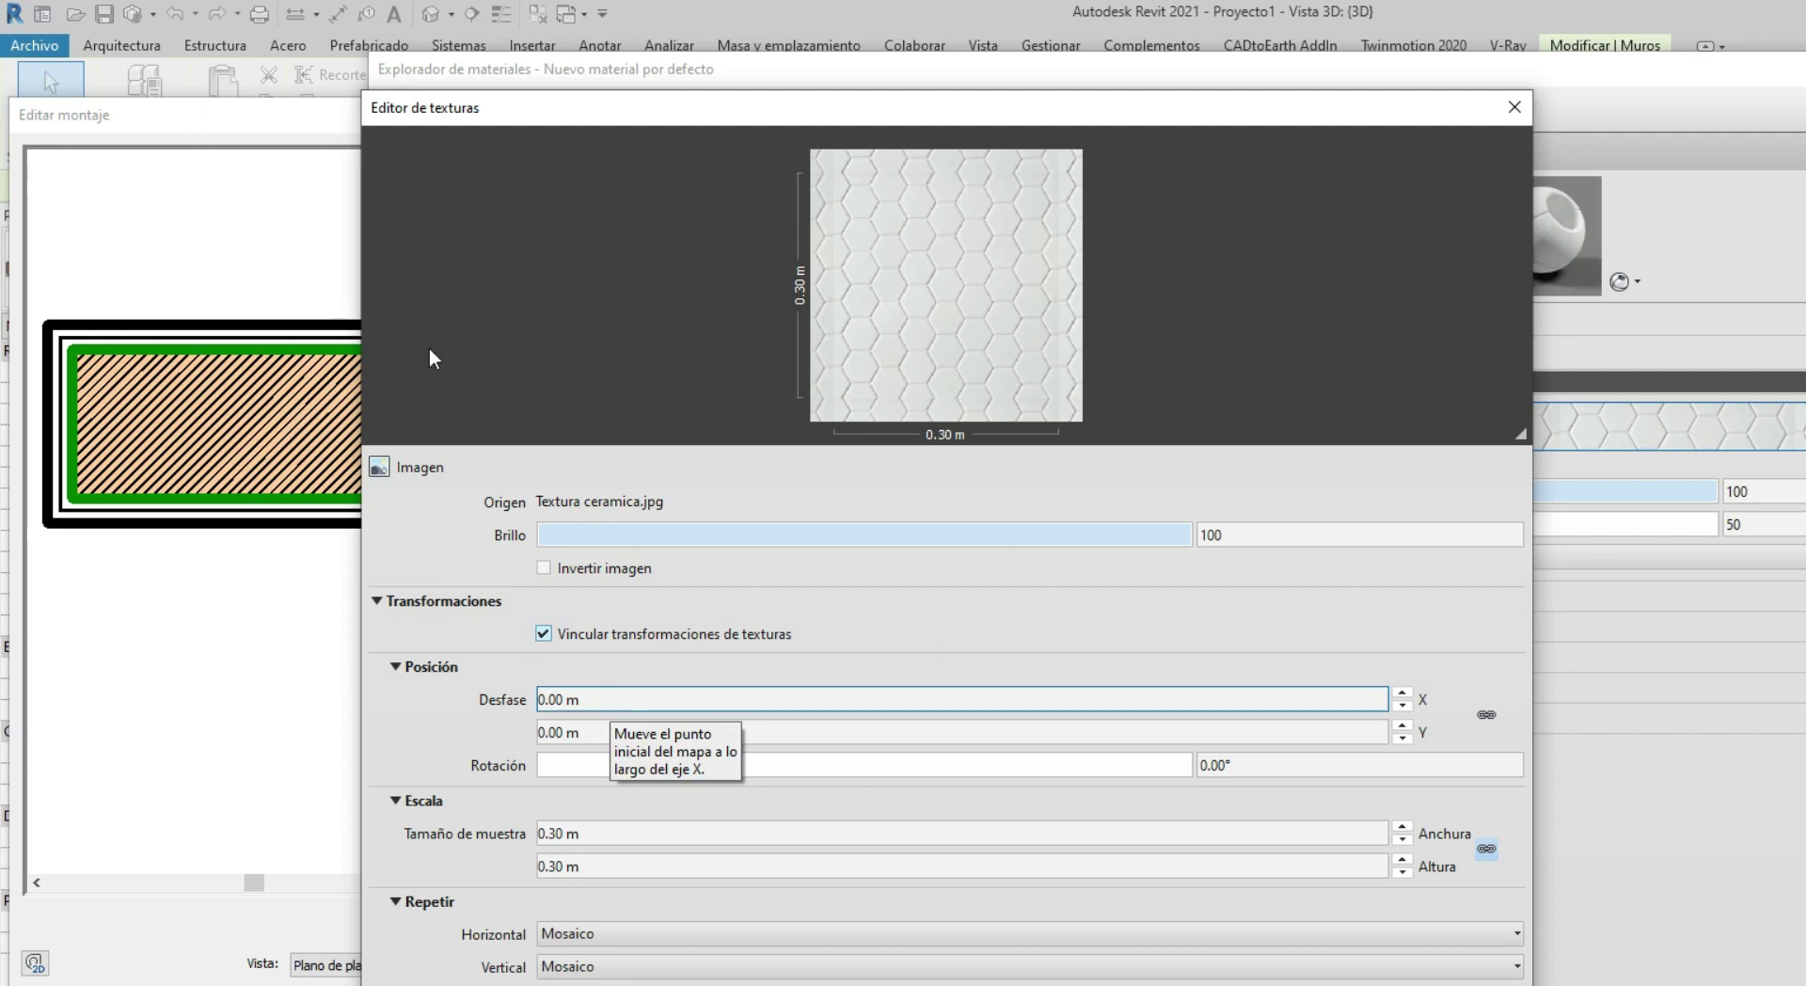
double_click(555, 699)
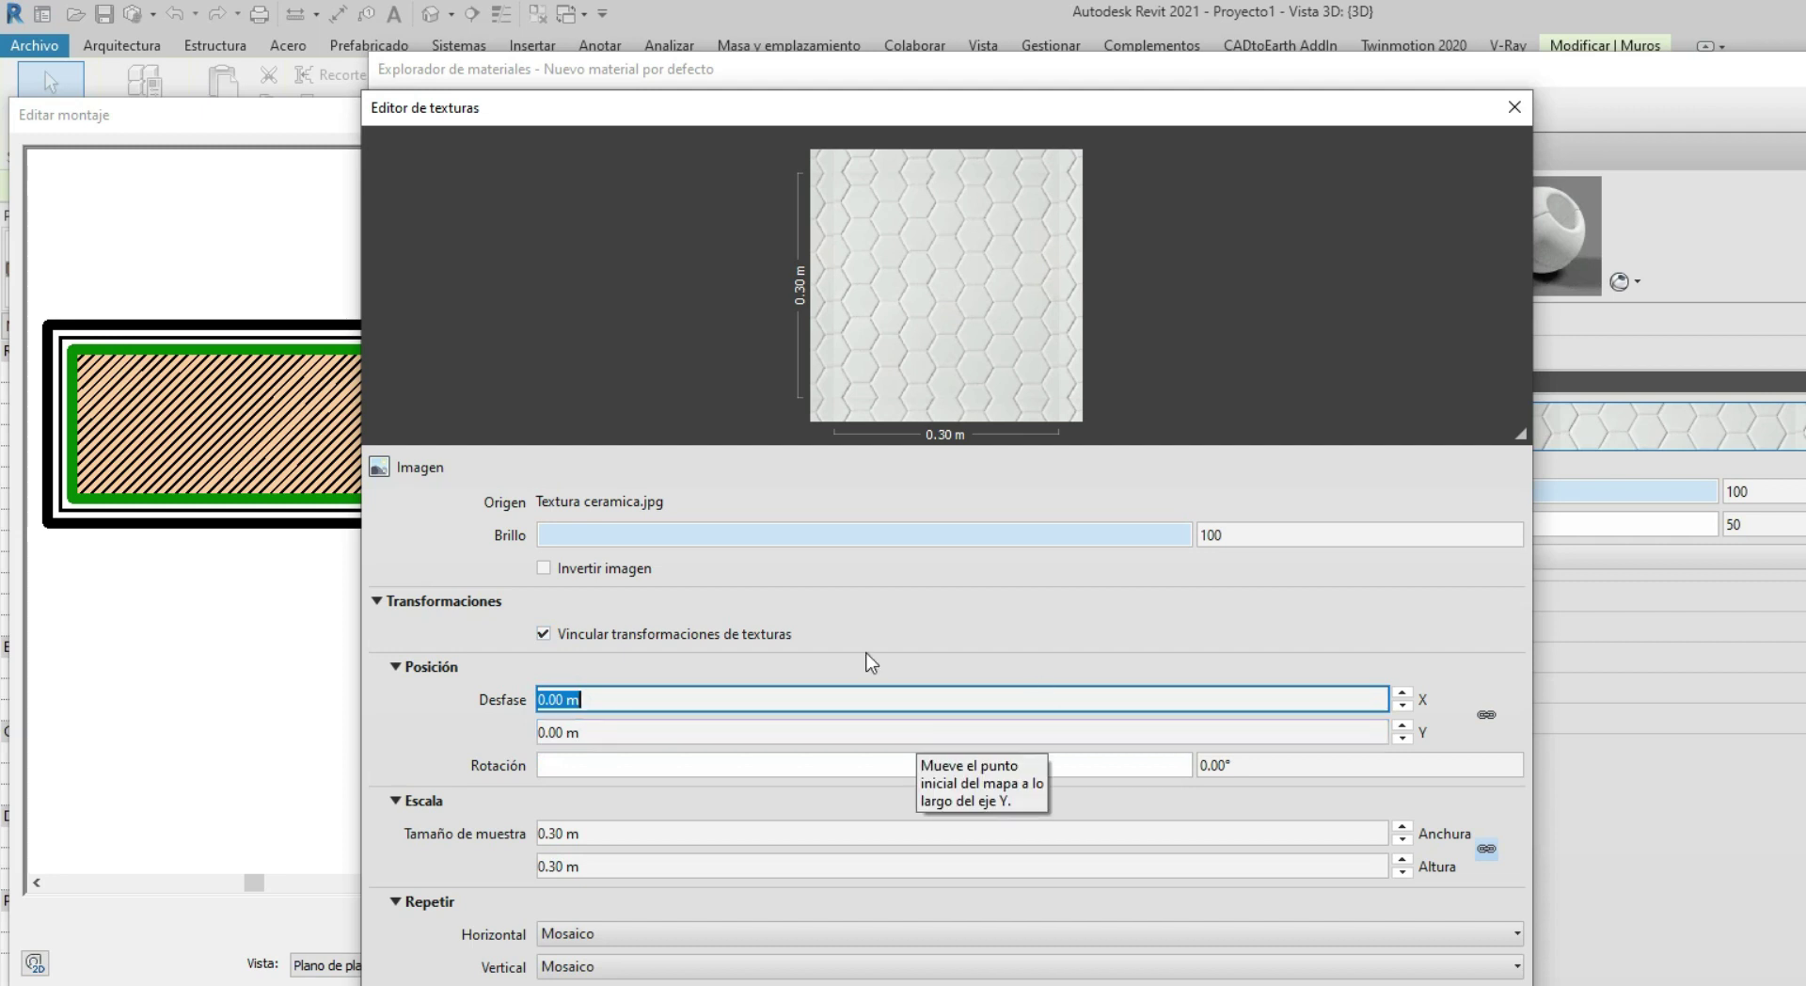
type("1")
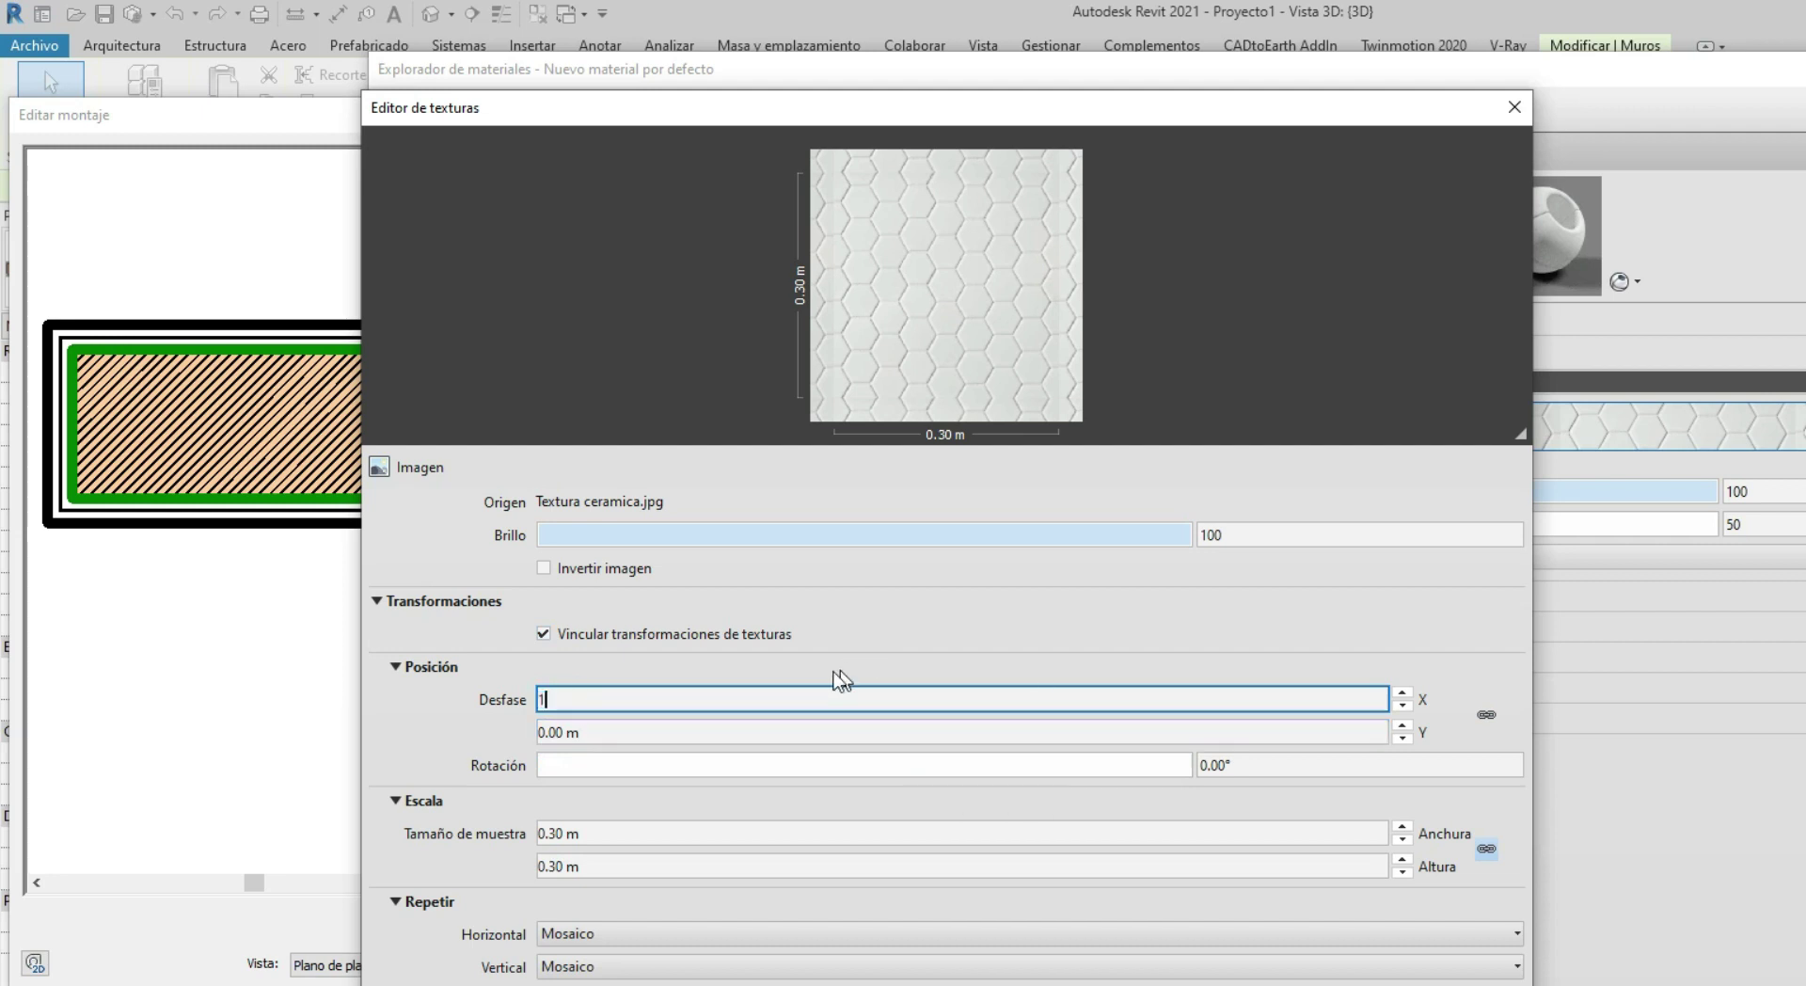
key("Return")
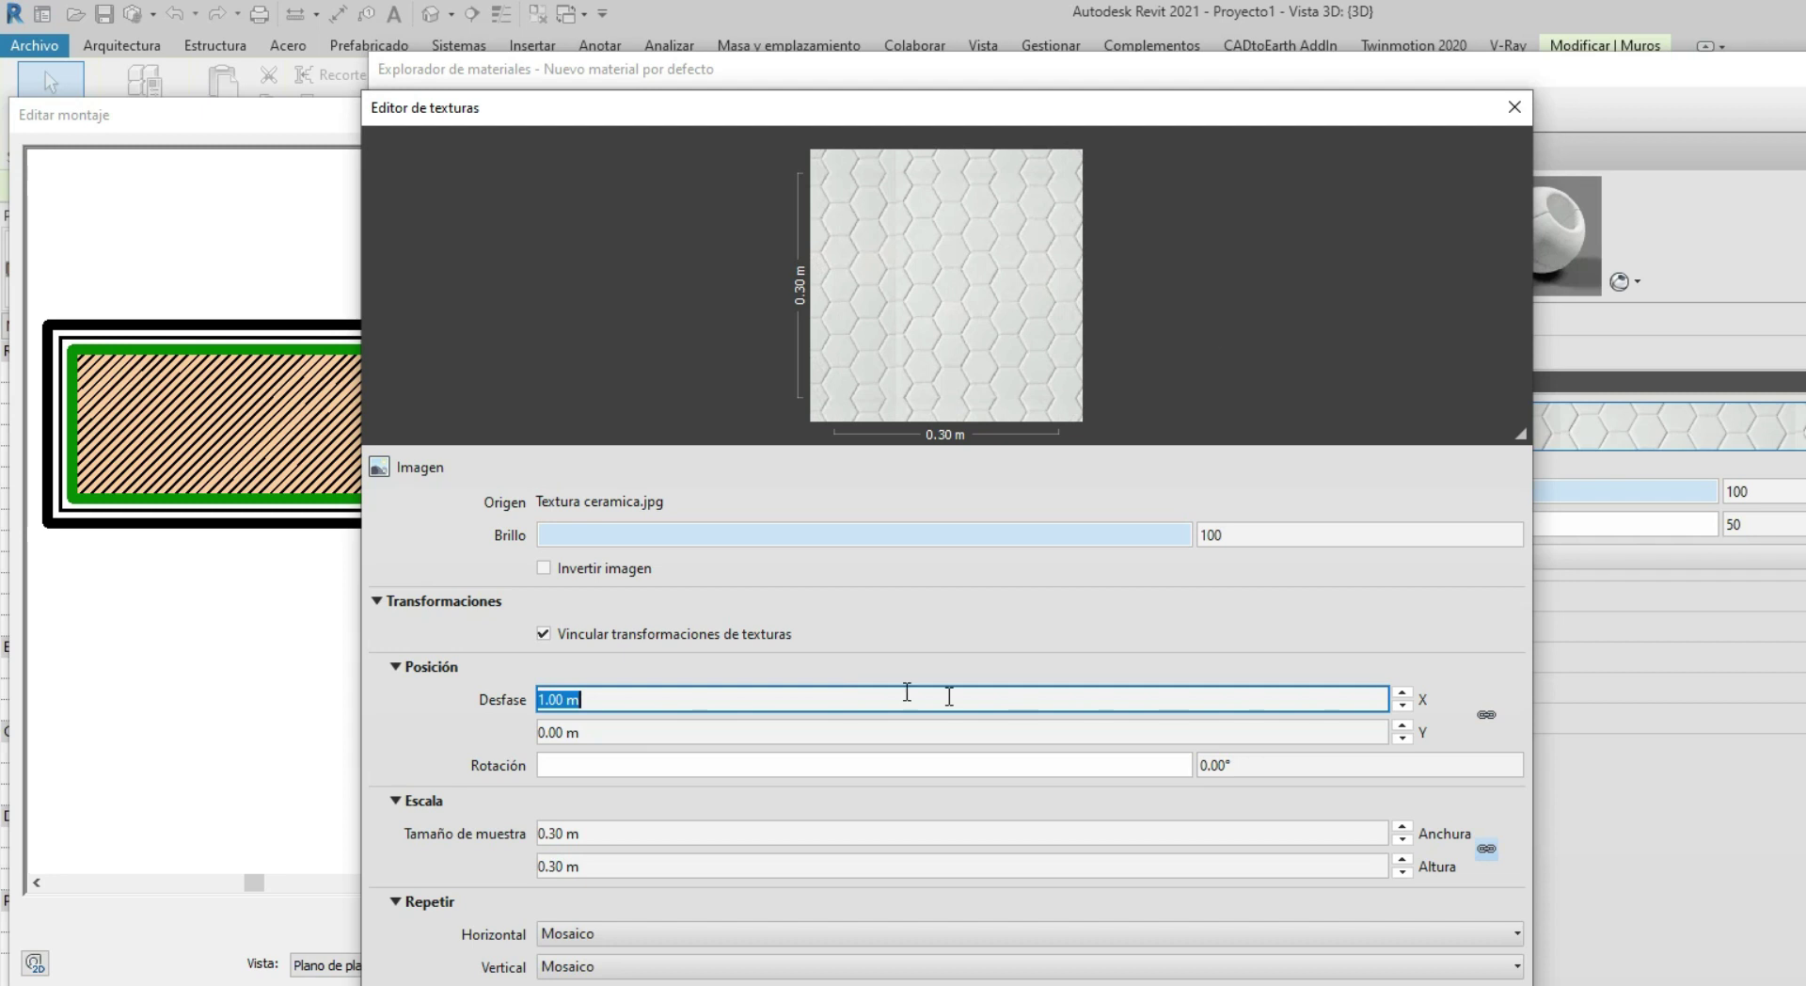
left_click(572, 732)
type("2")
key("Return")
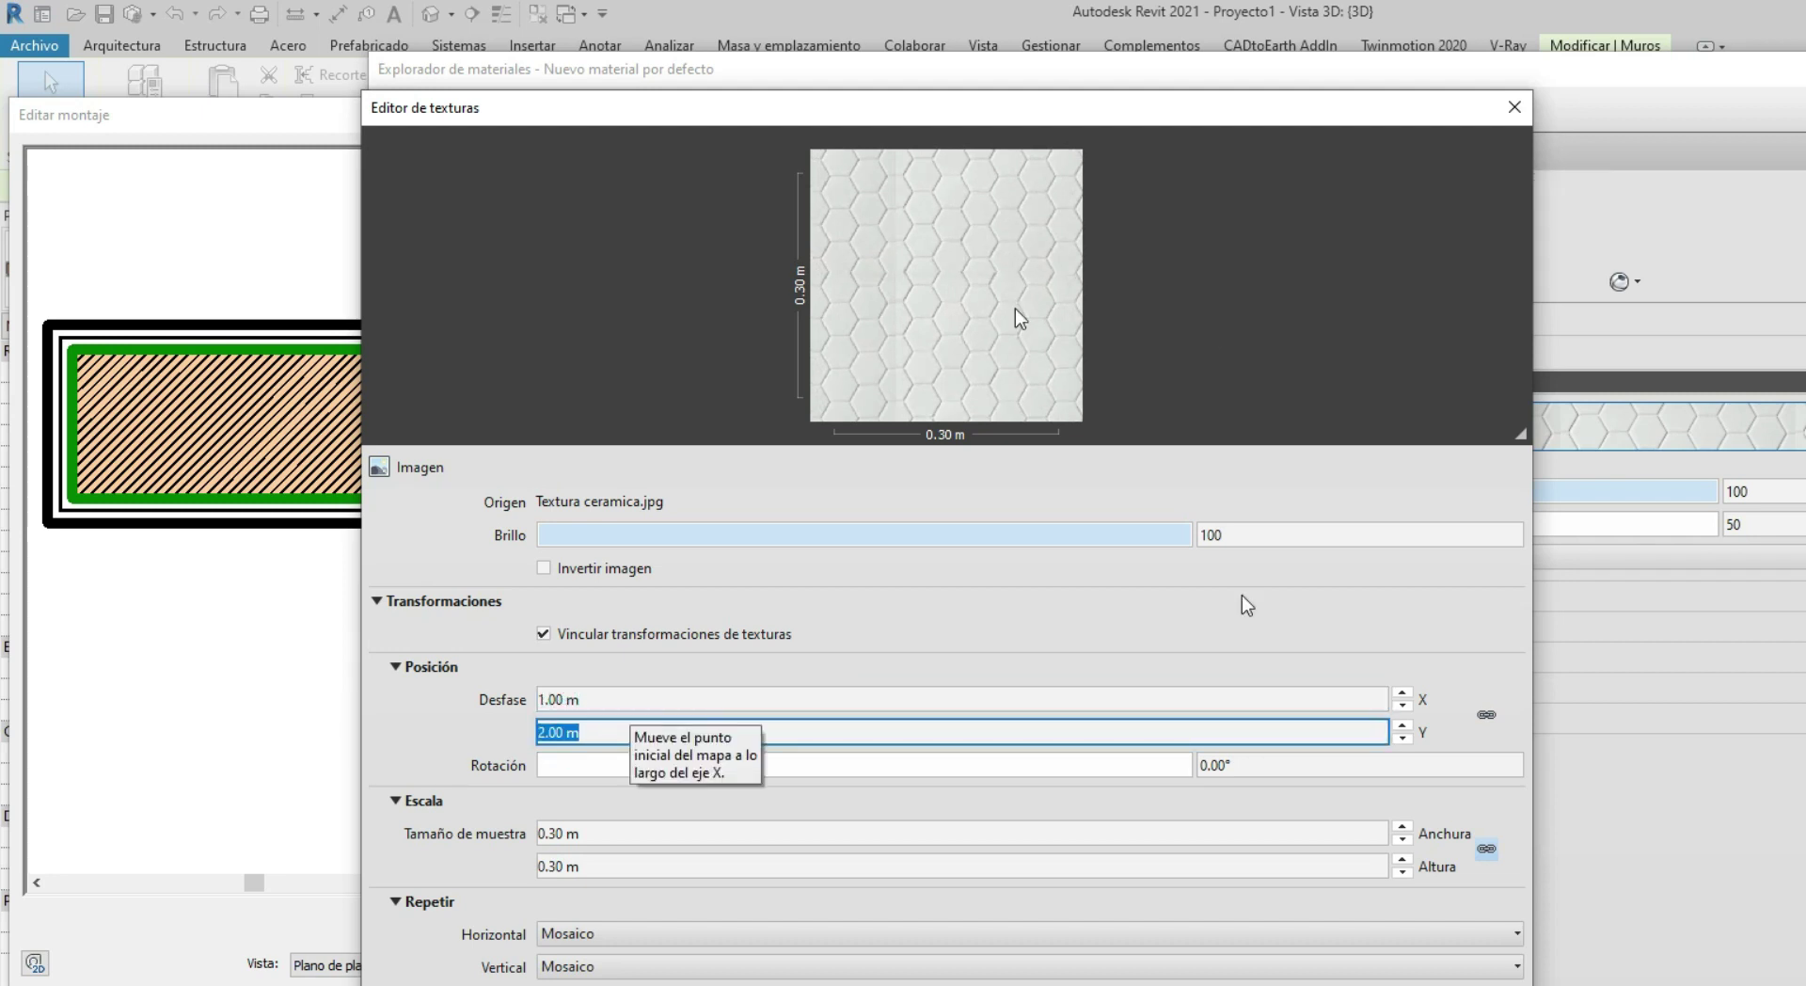
Lock the X and Y offsets together and reset both to 0.00 m
left_click(1487, 716)
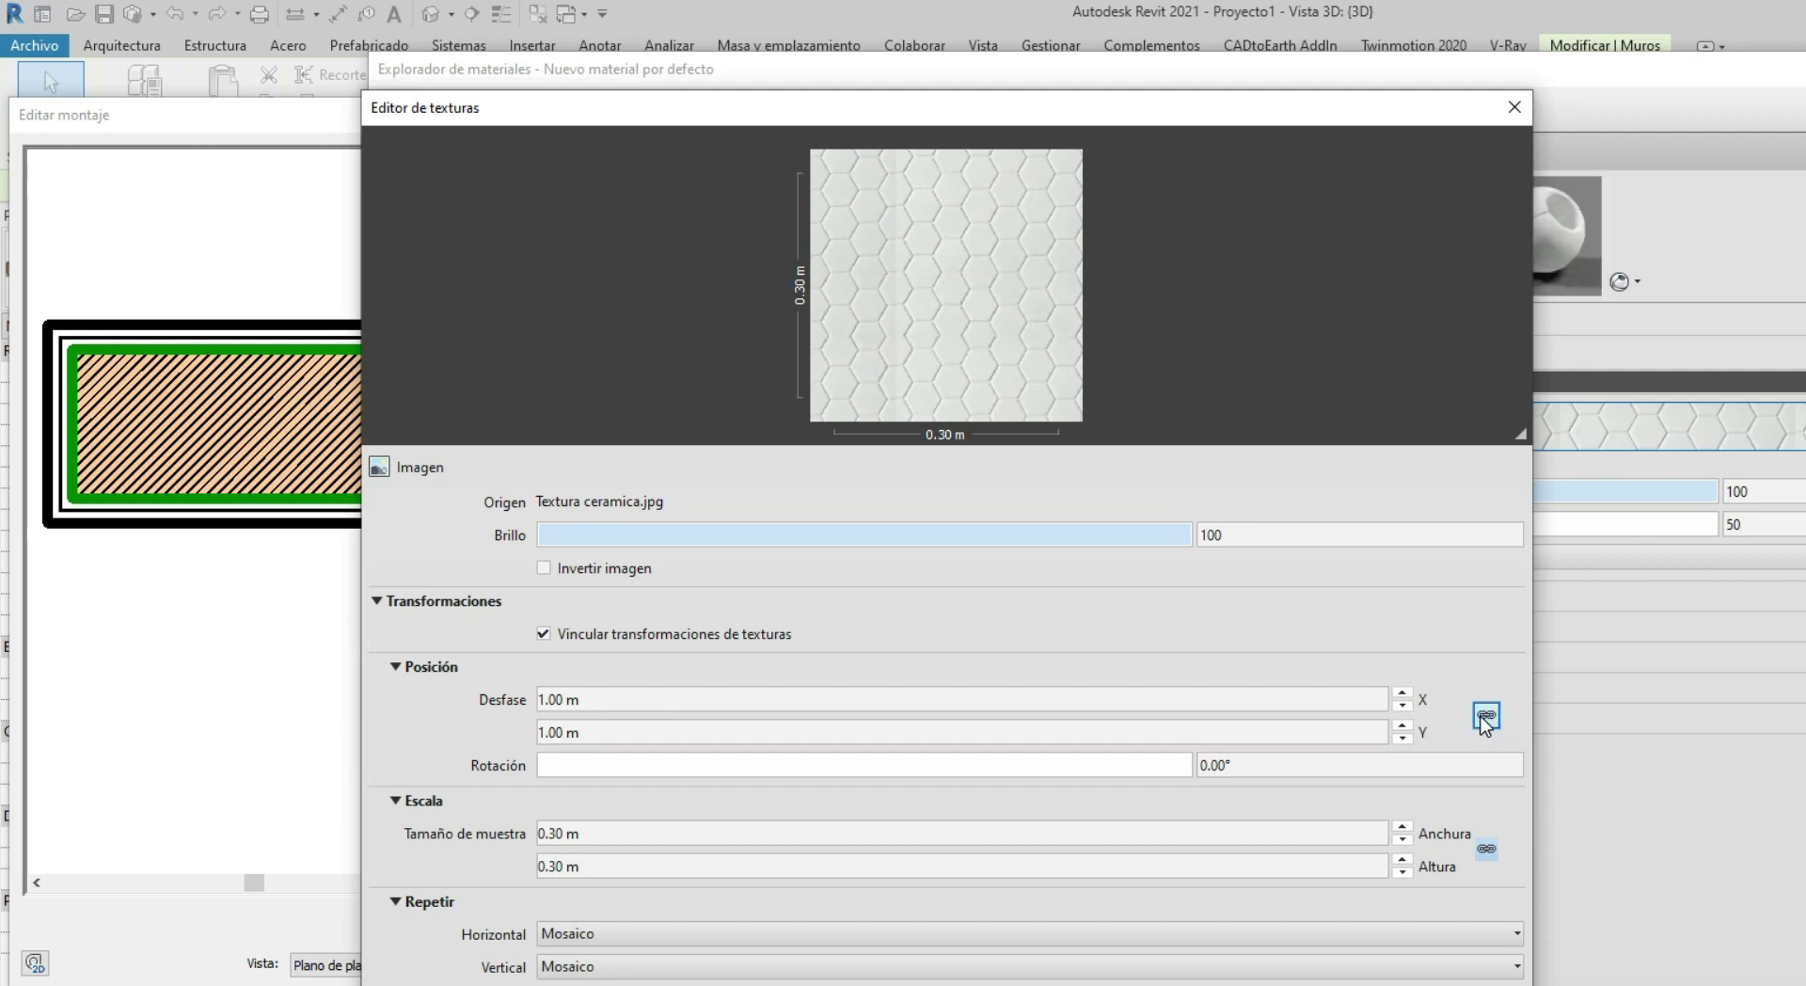
left_click(628, 698)
type("0")
key("Return")
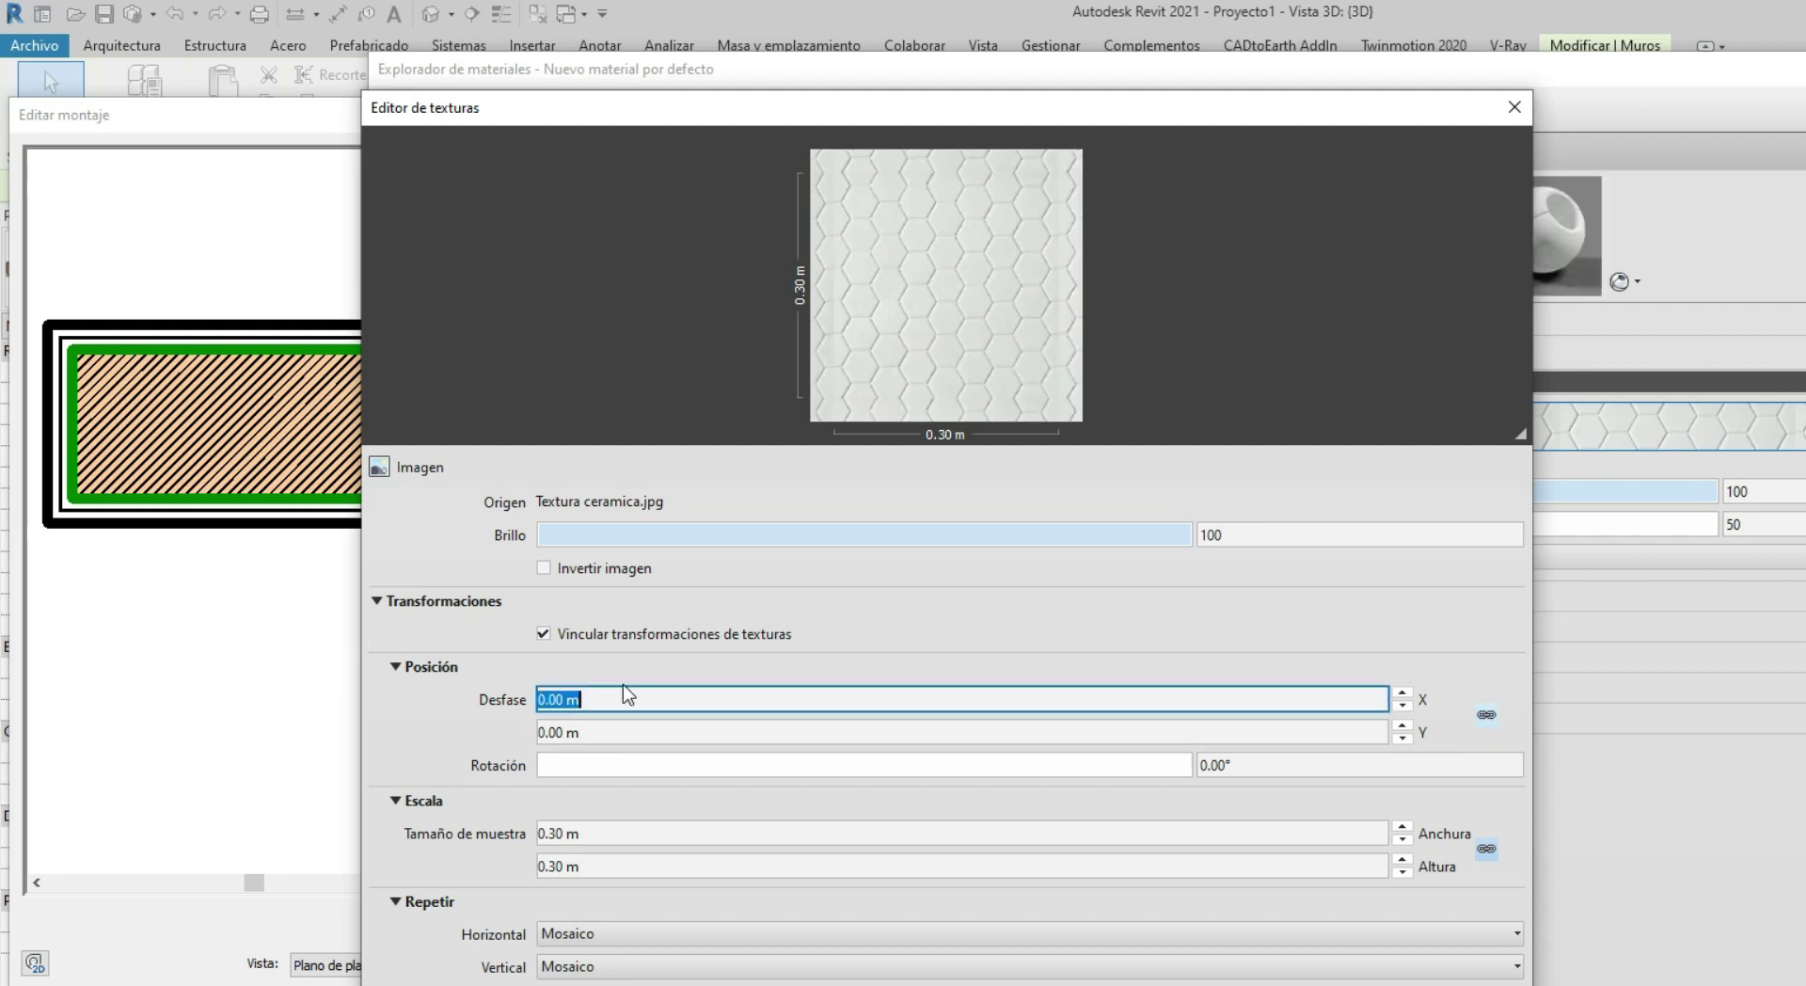
Try a 45° texture rotation, then reset the rotation to 0.00°
left_click(1214, 766)
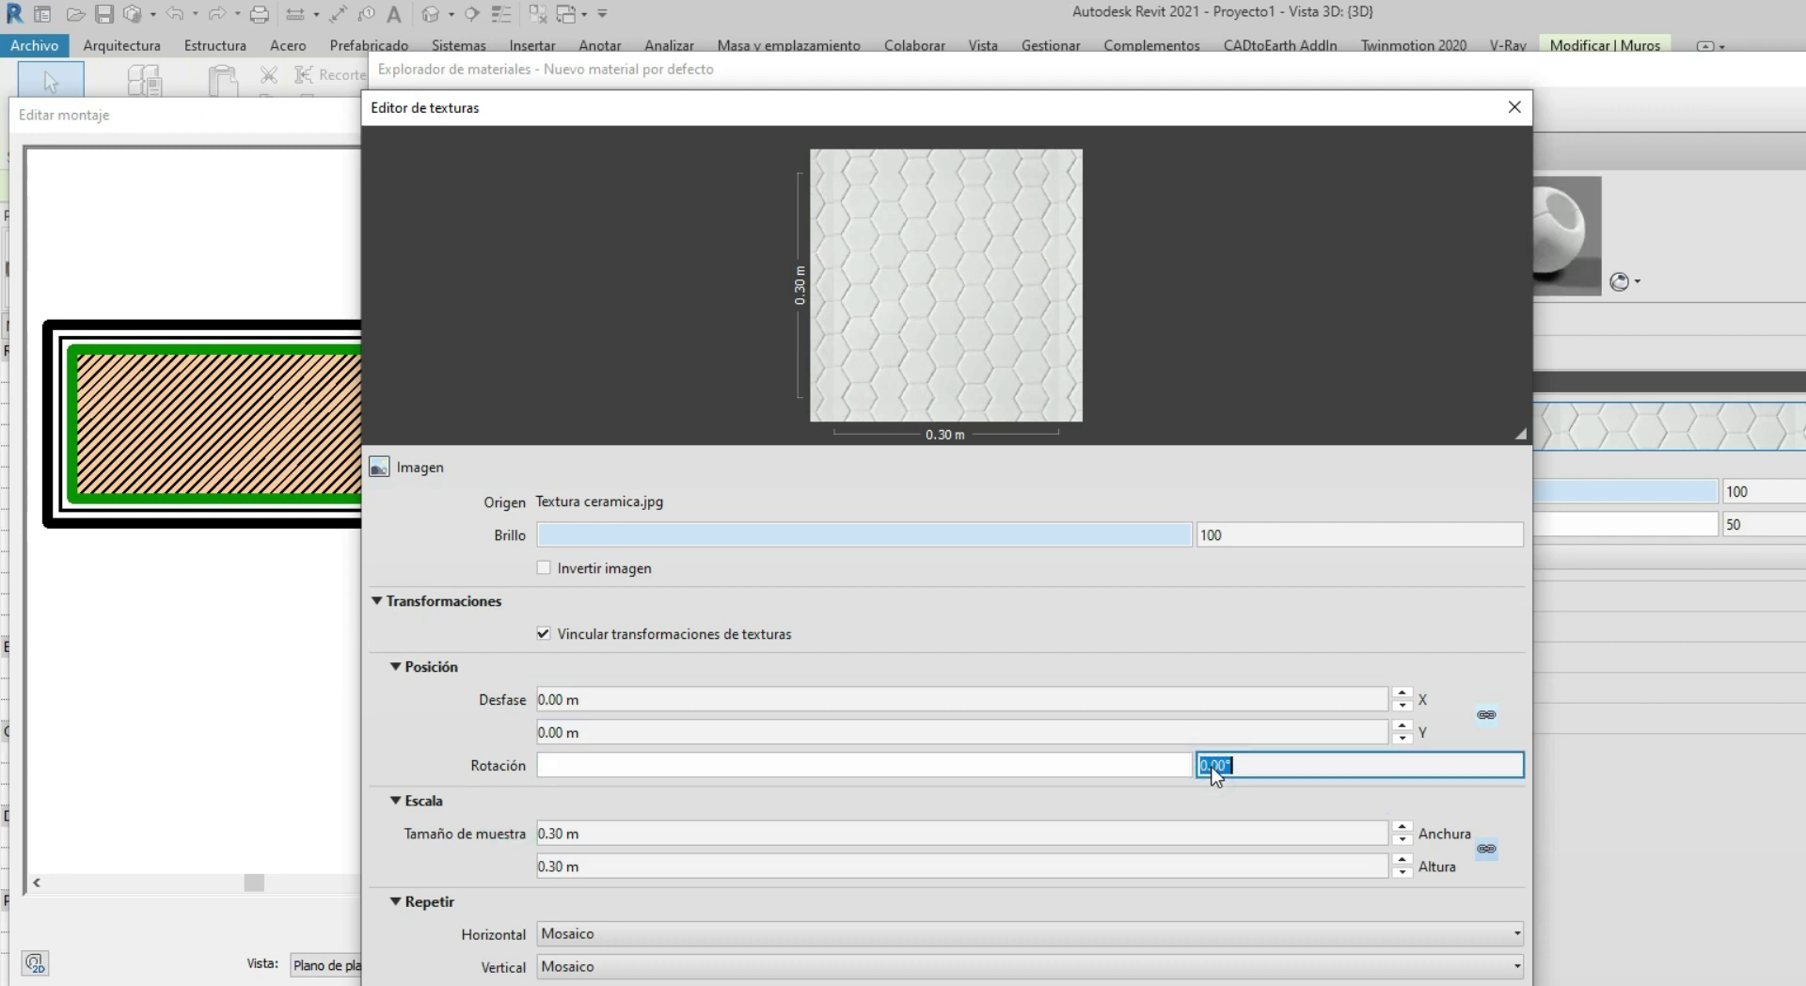
type("45")
key("Return")
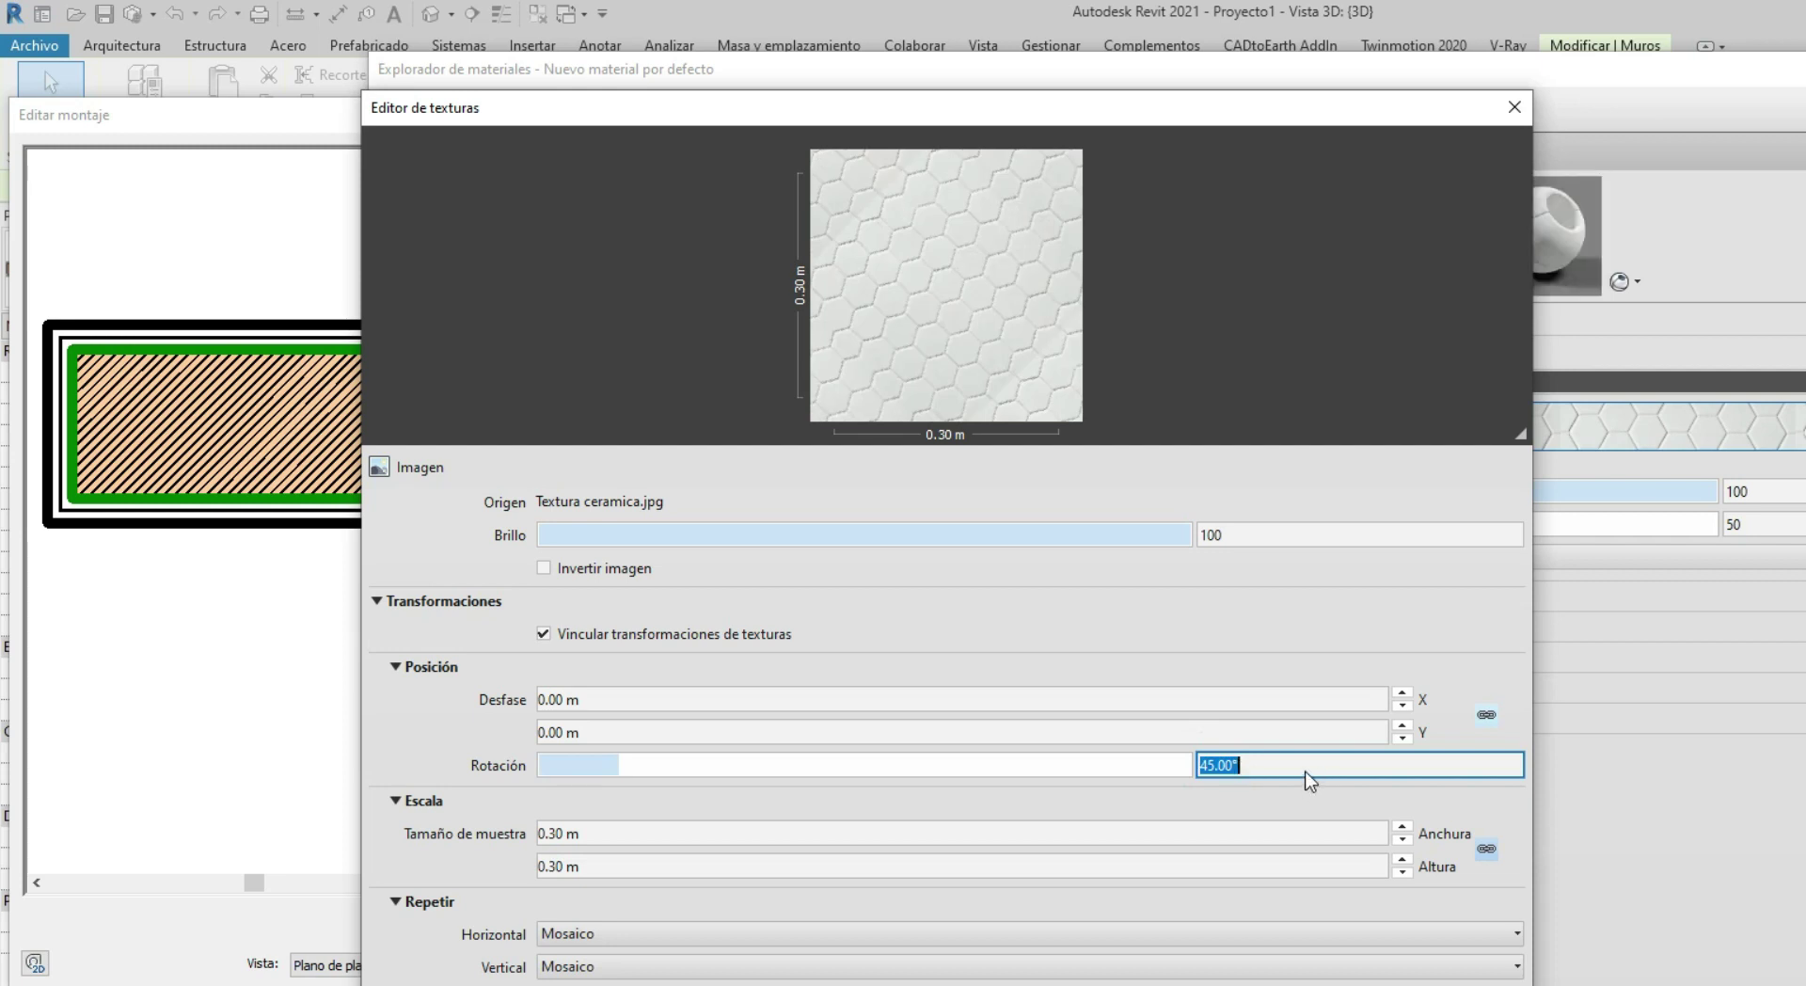
key("BackSpace")
type("0")
key("Return")
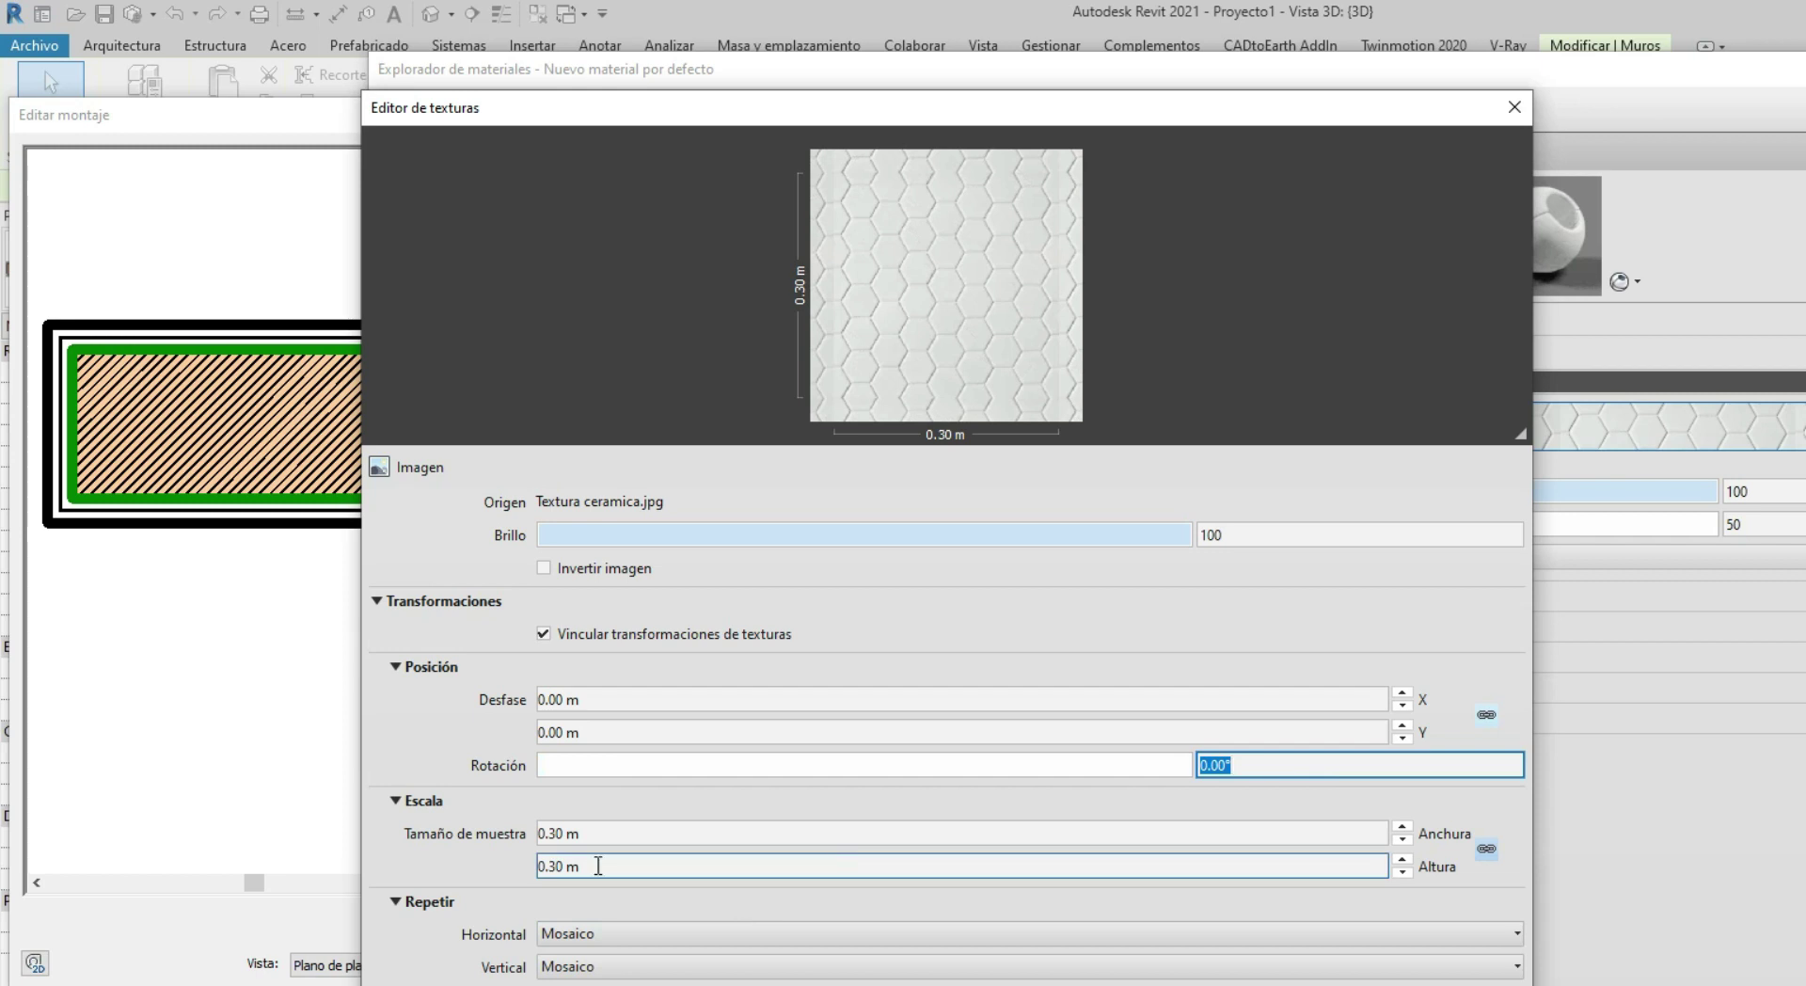
Set the texture sample size to 0.80 m
left_click(612, 834)
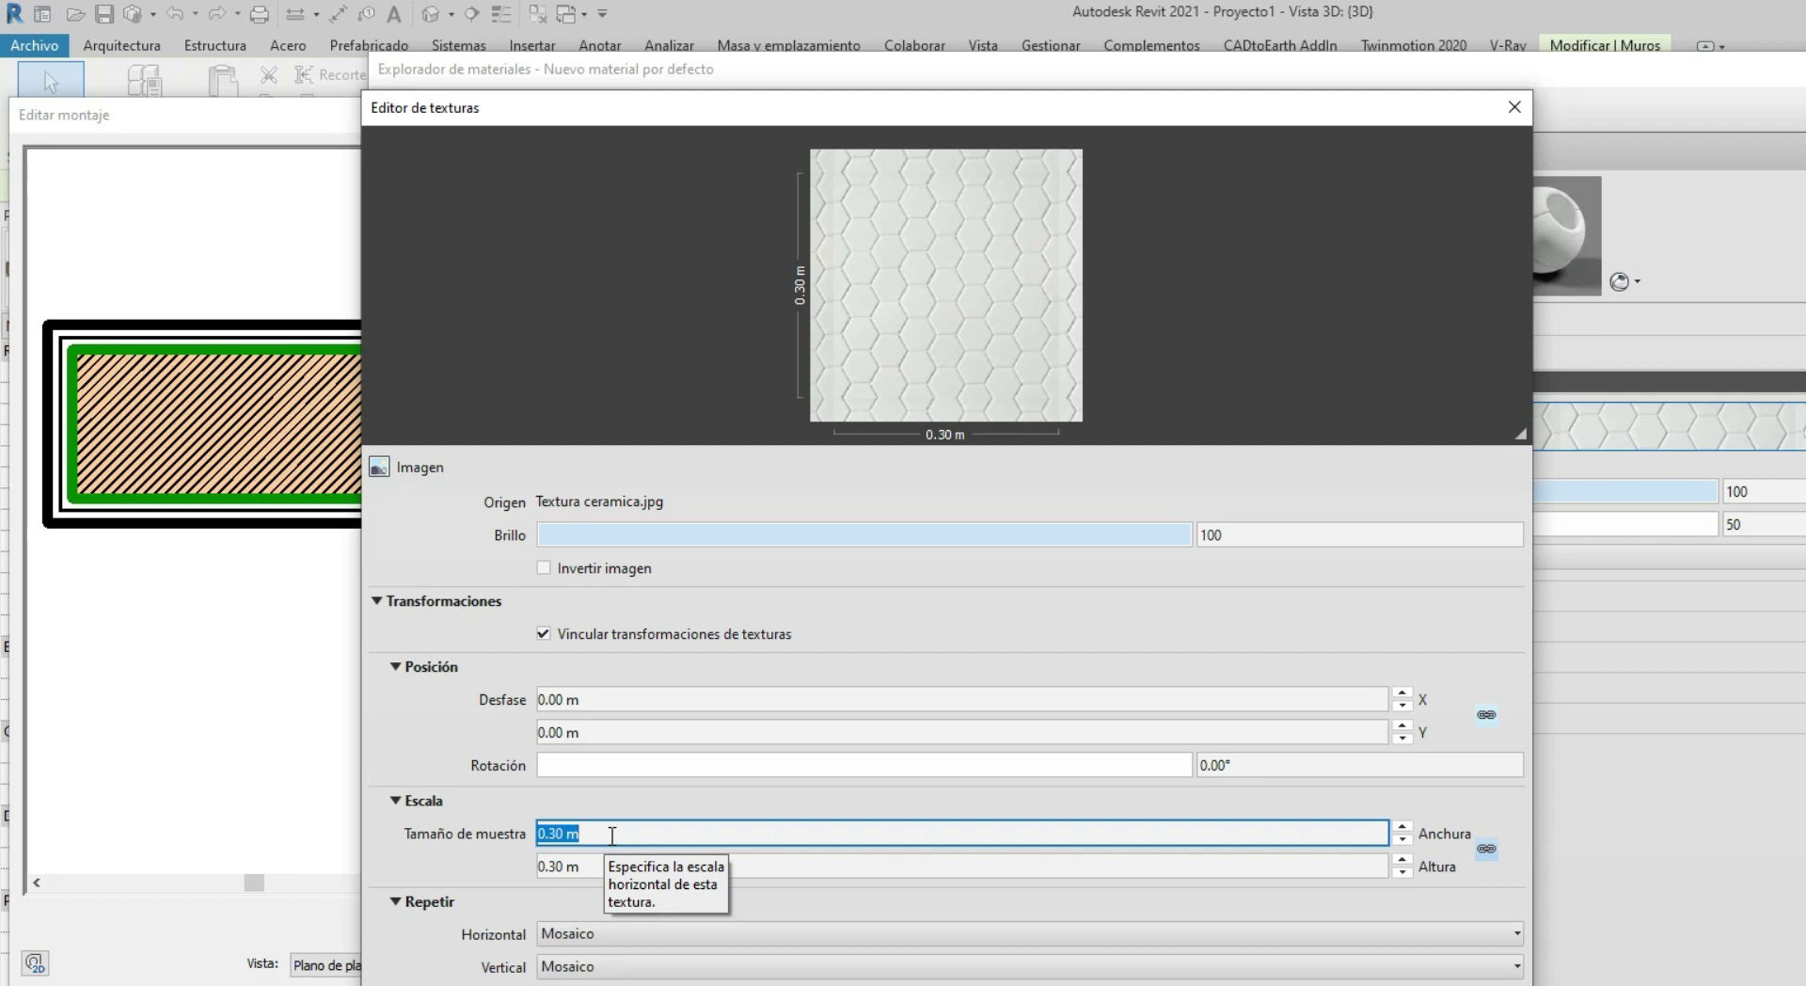
type("0.8")
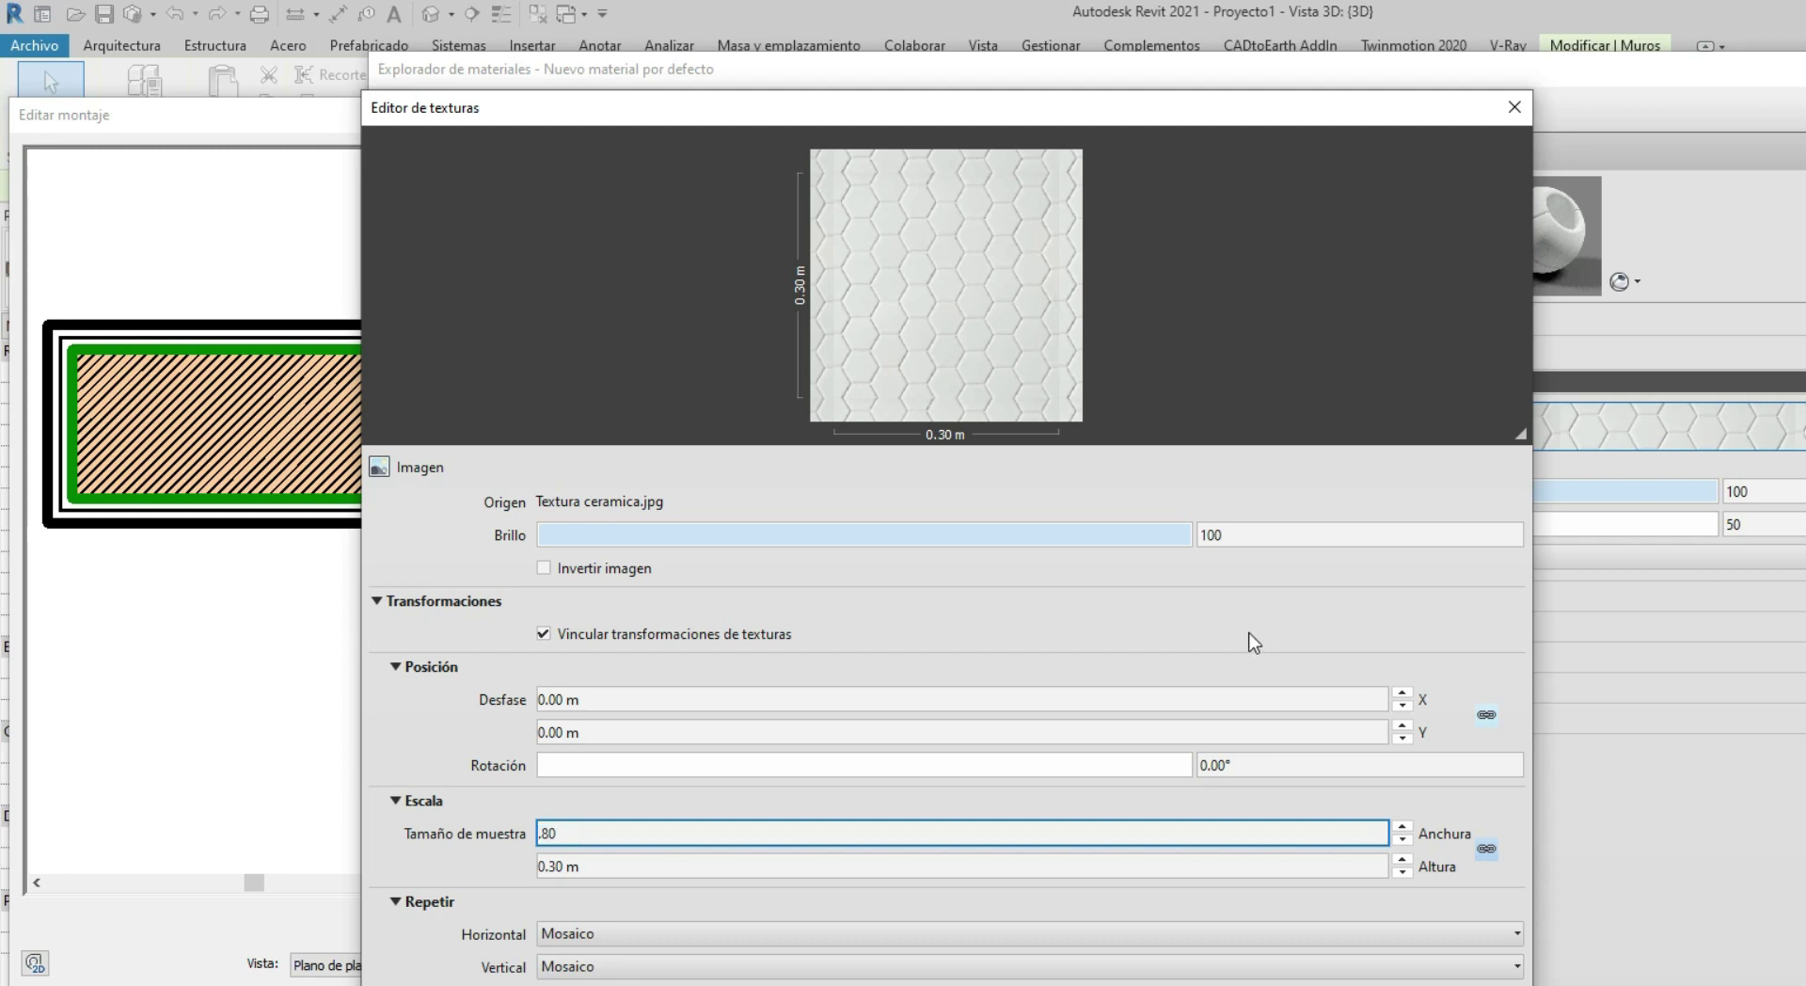
key("Return")
left_click(489, 870)
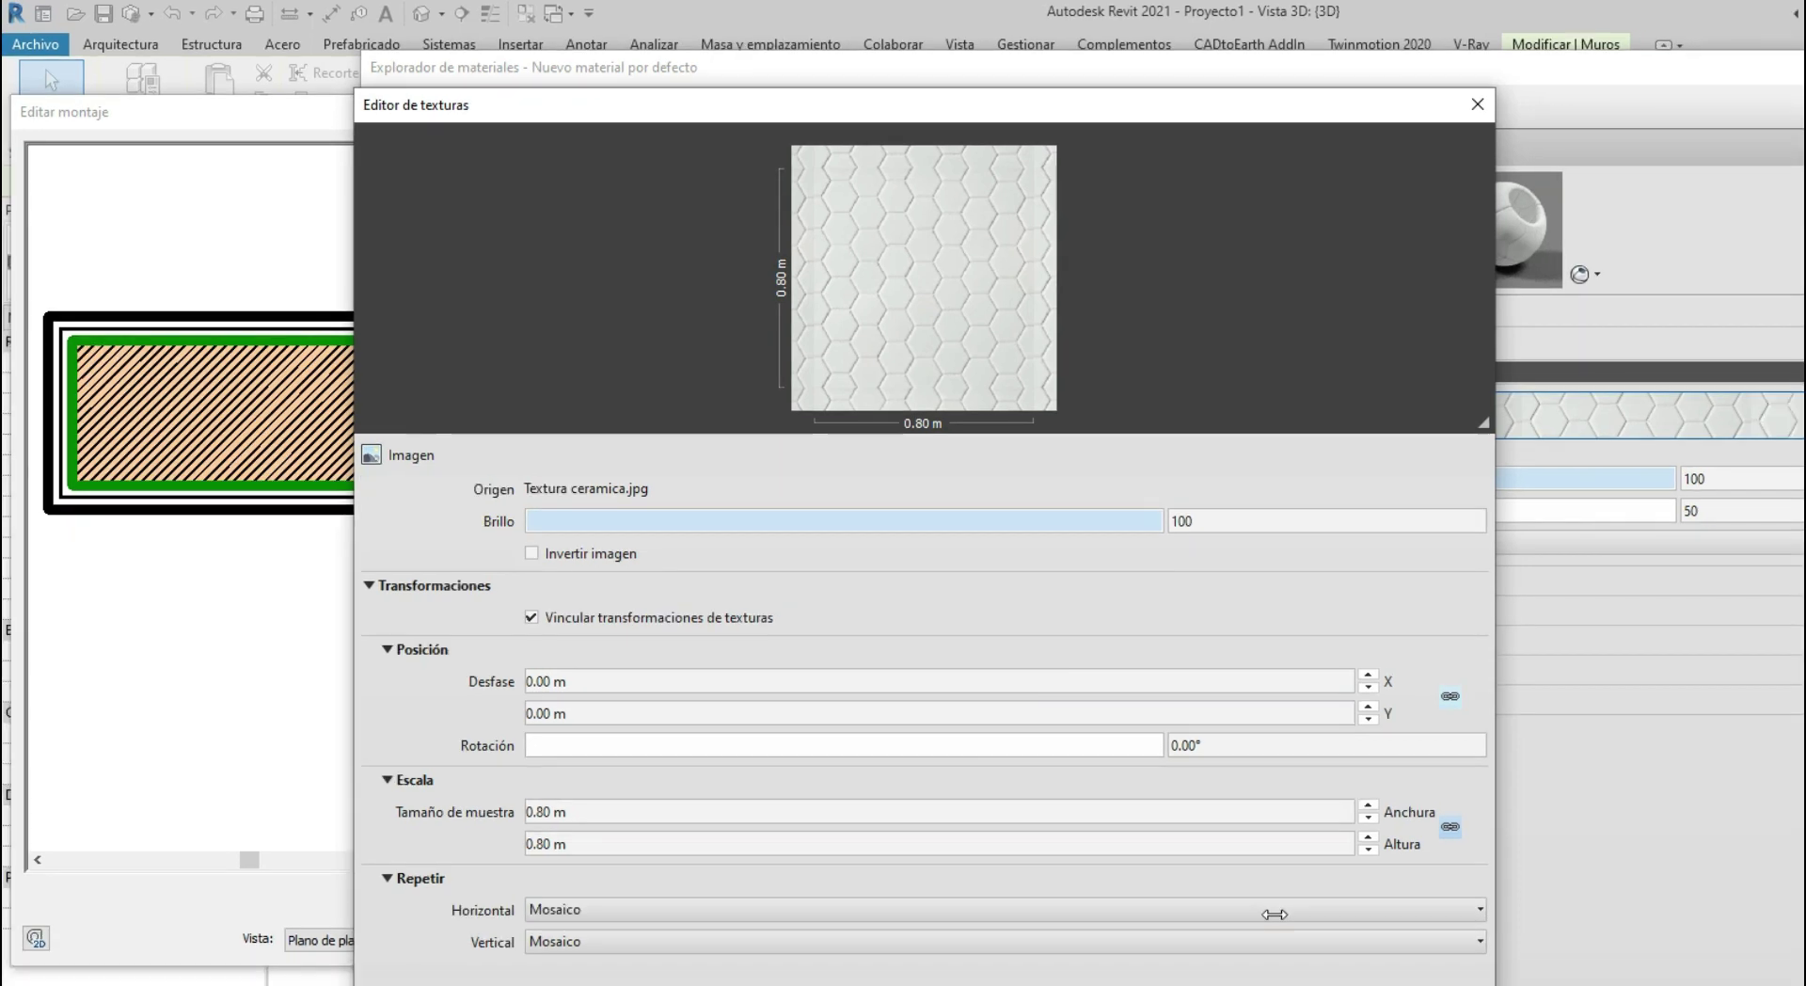
Switch horizontal repeat to Ninguno, then back to Mosaico
left_click(1313, 934)
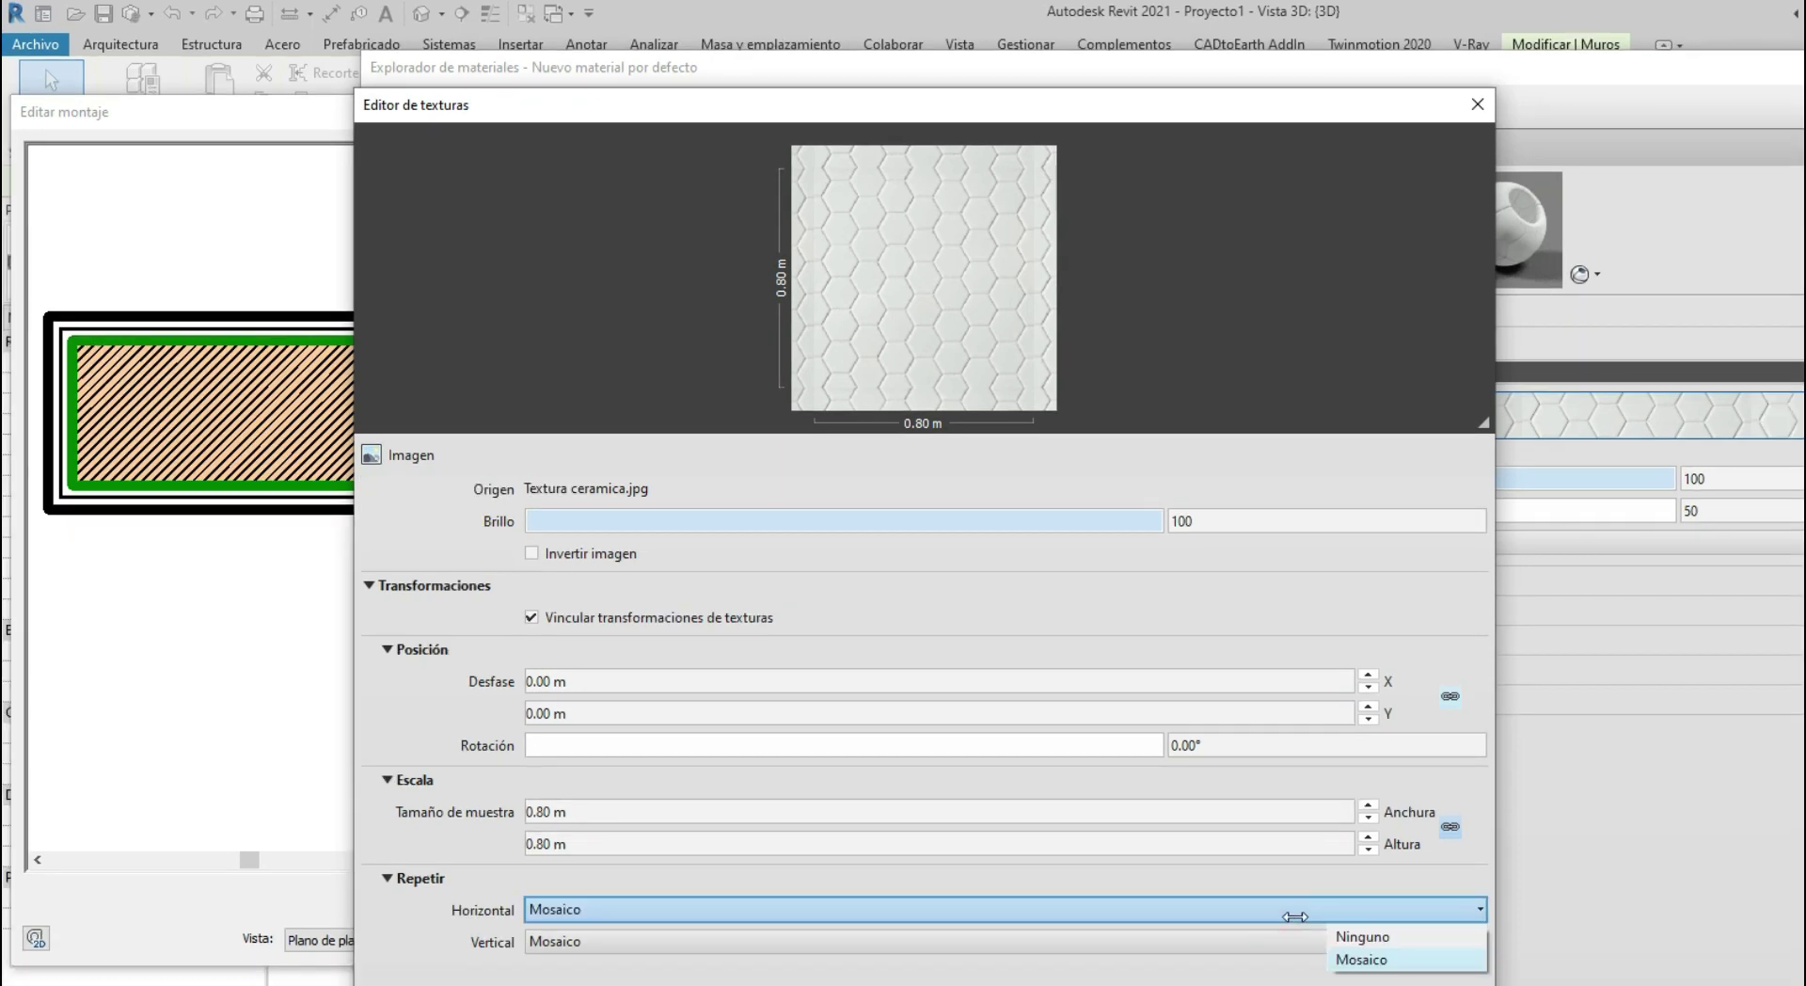
left_click(1361, 939)
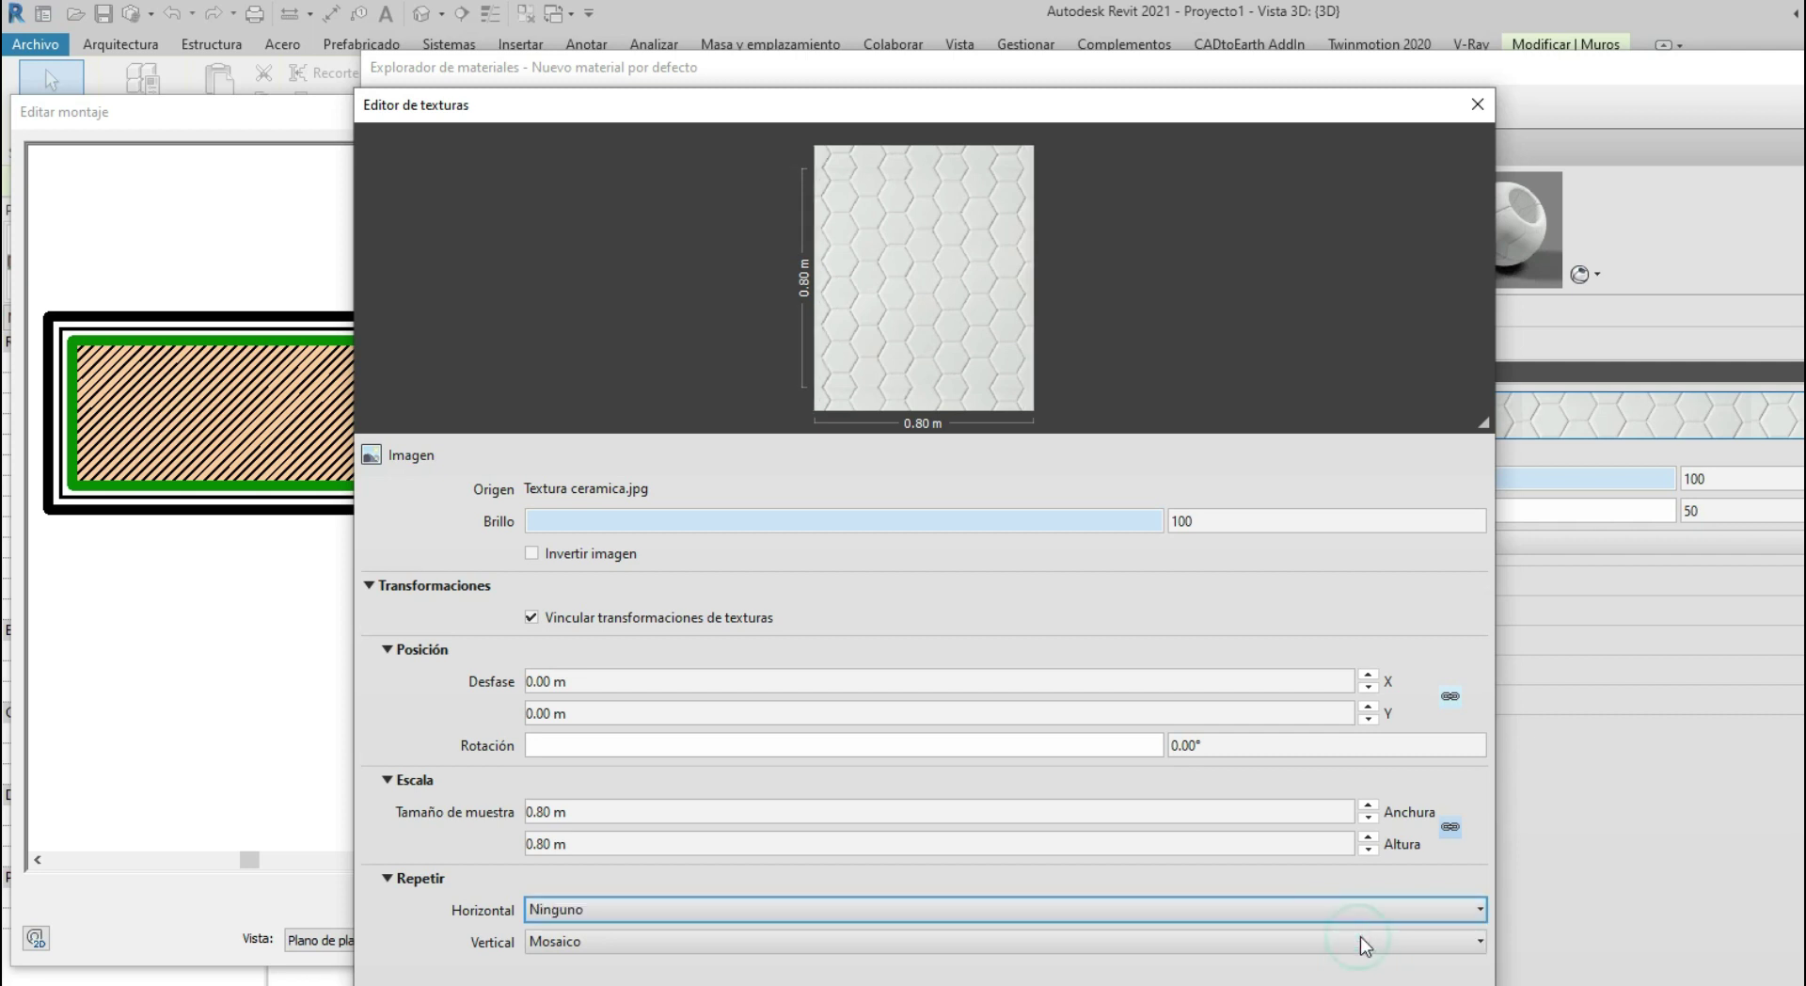
left_click(1372, 908)
left_click(1364, 959)
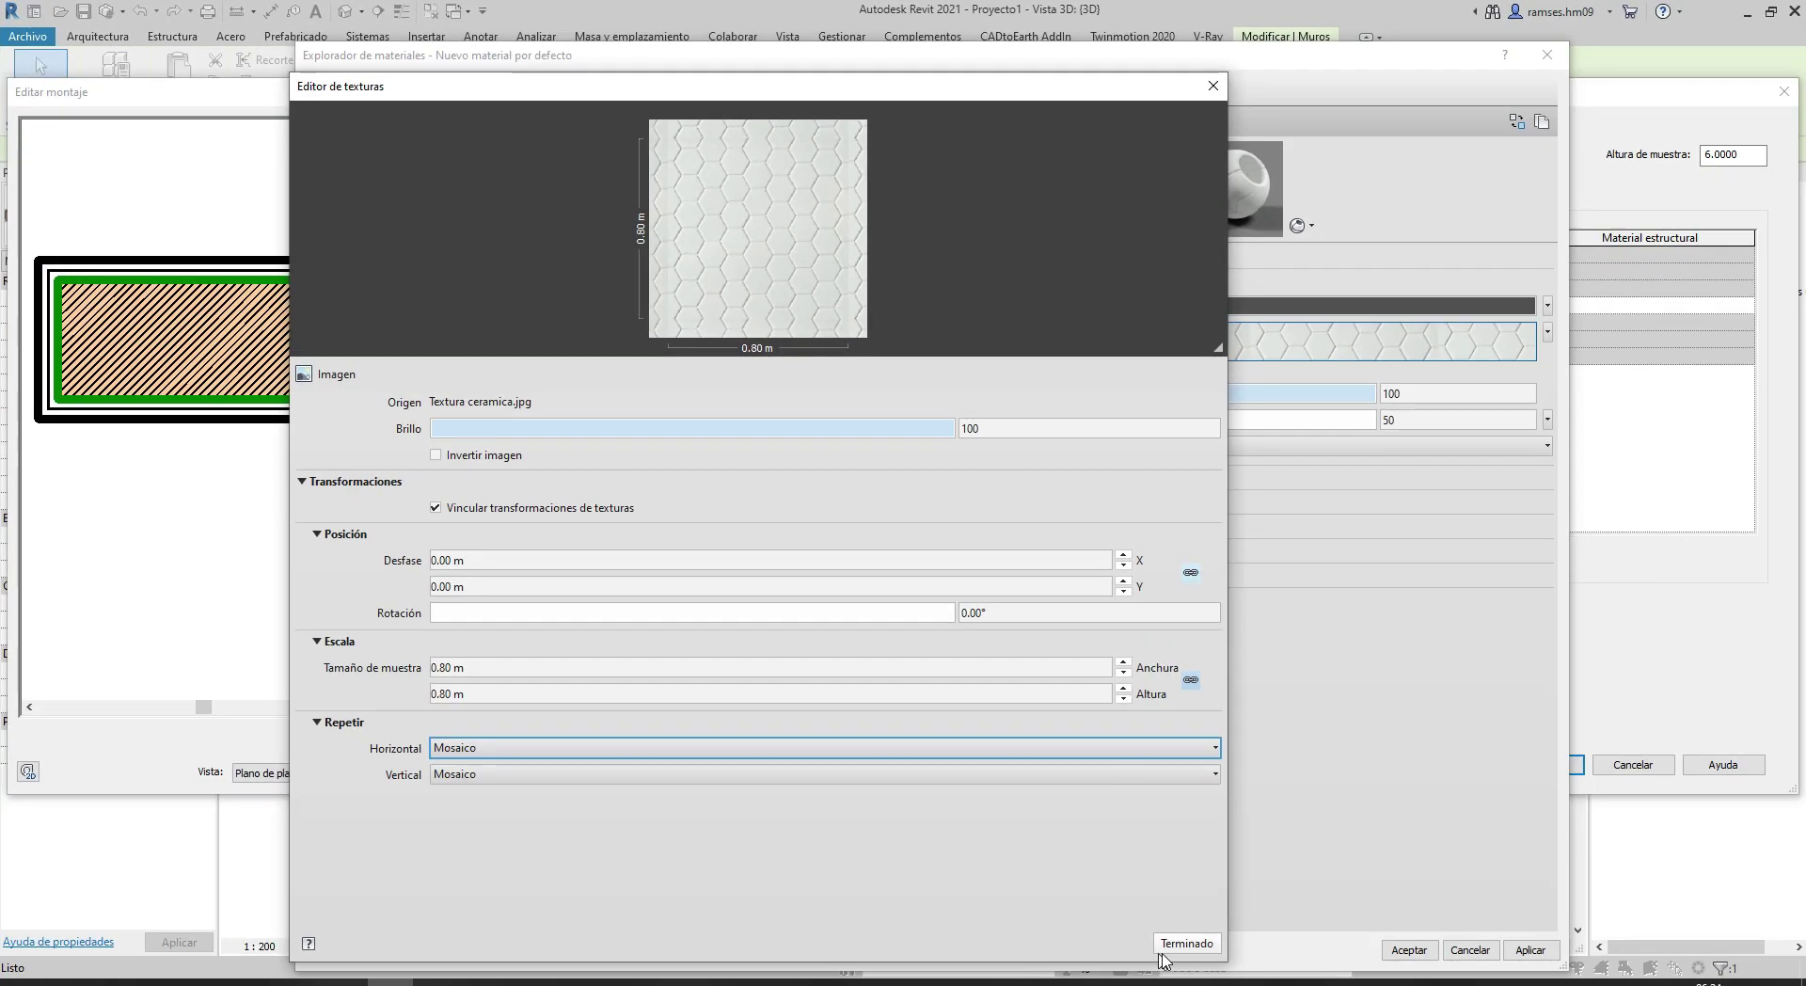
Close the texture editor and set glossiness to 60 after trying 30 and 80
left_click(1176, 945)
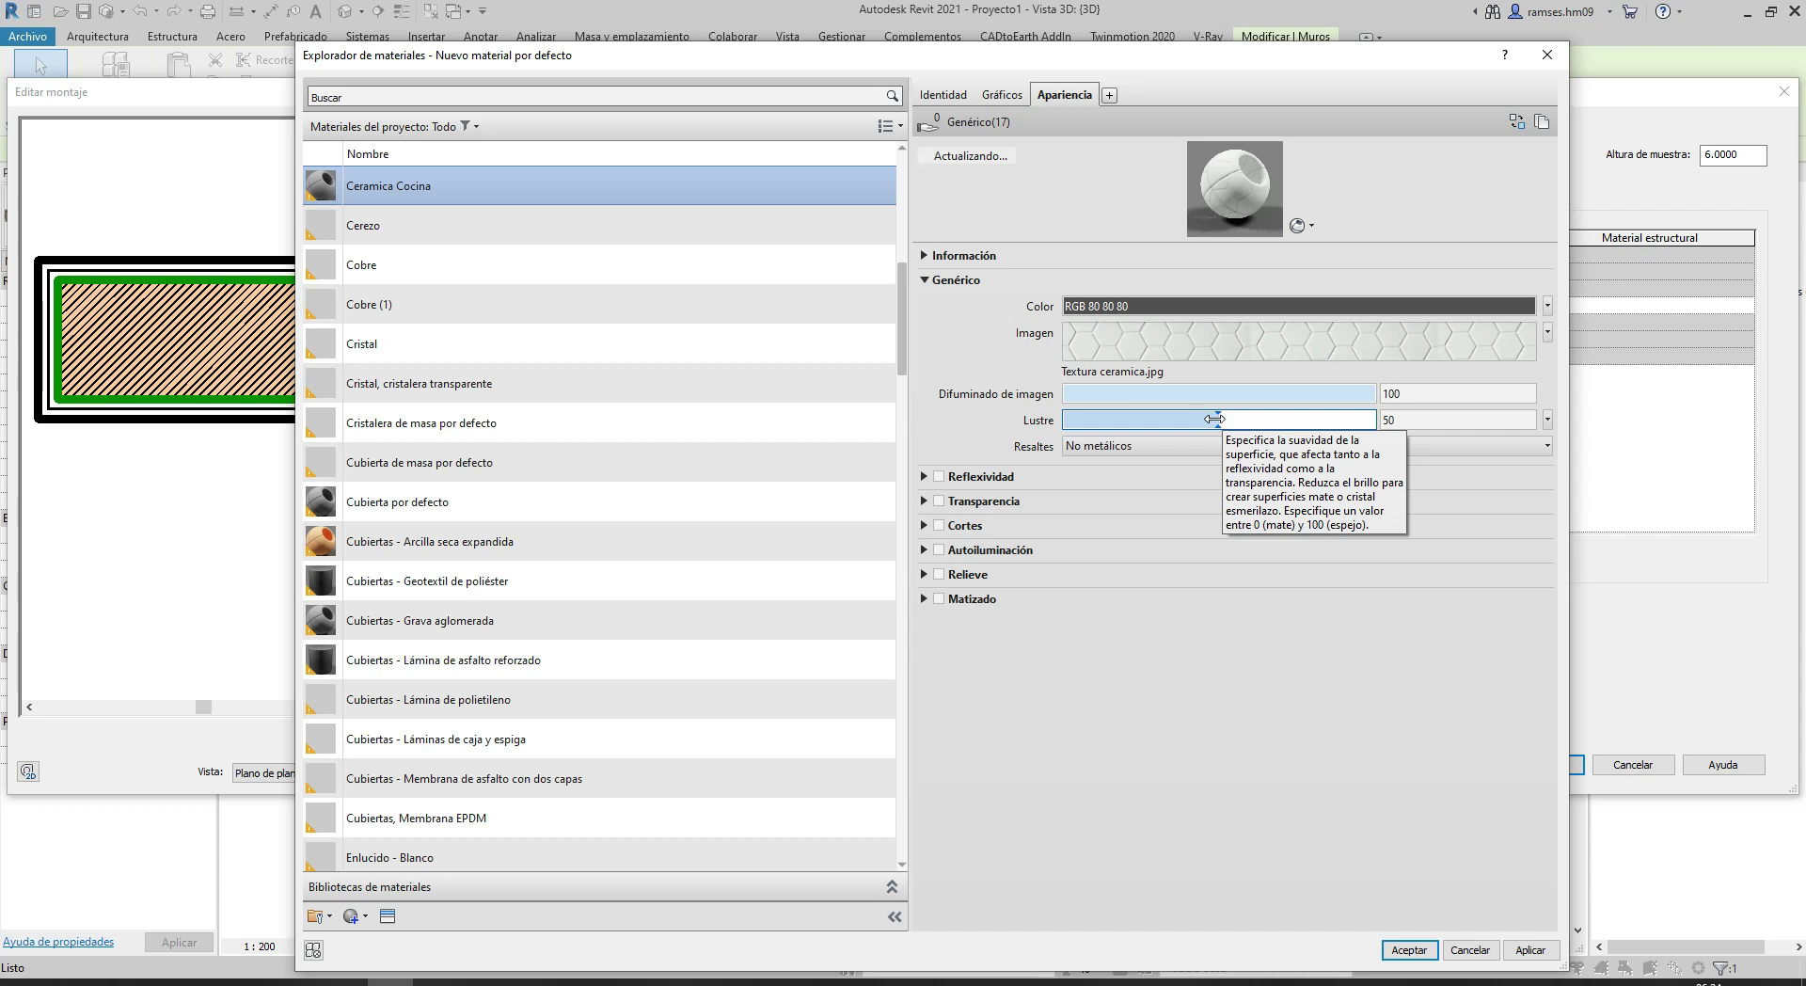
double_click(1417, 421)
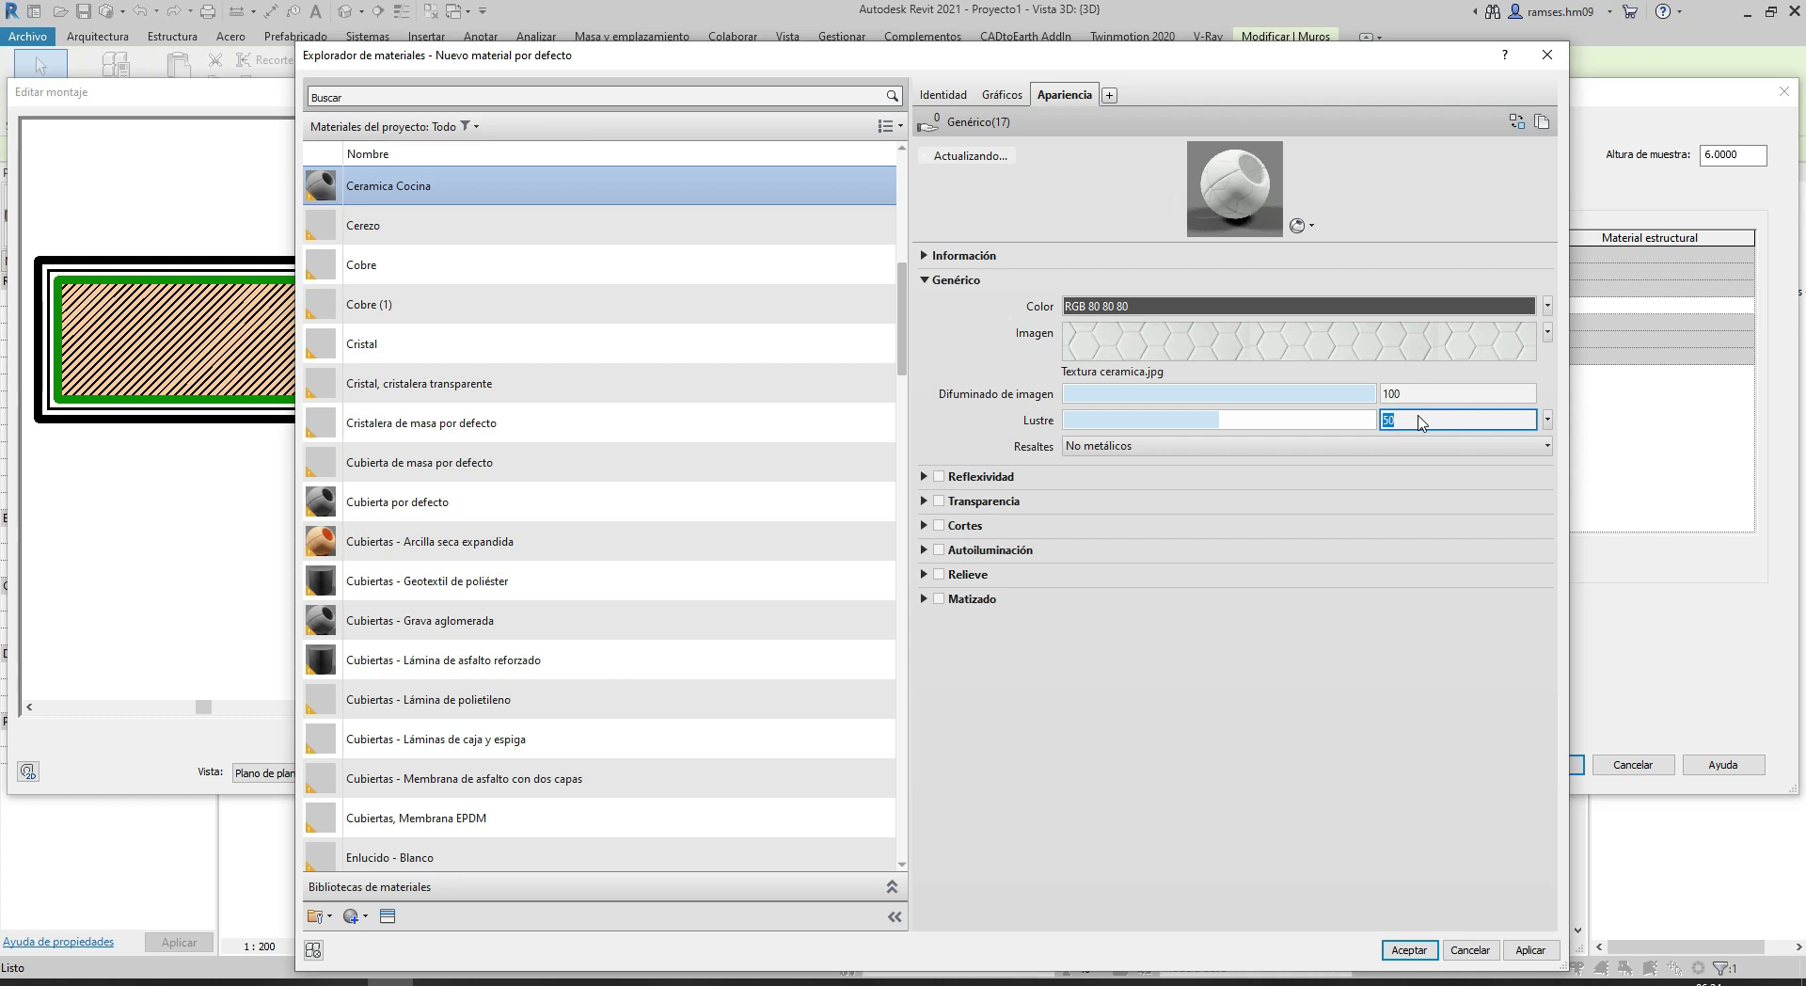
type("30")
key("Return")
type("80")
key("Return")
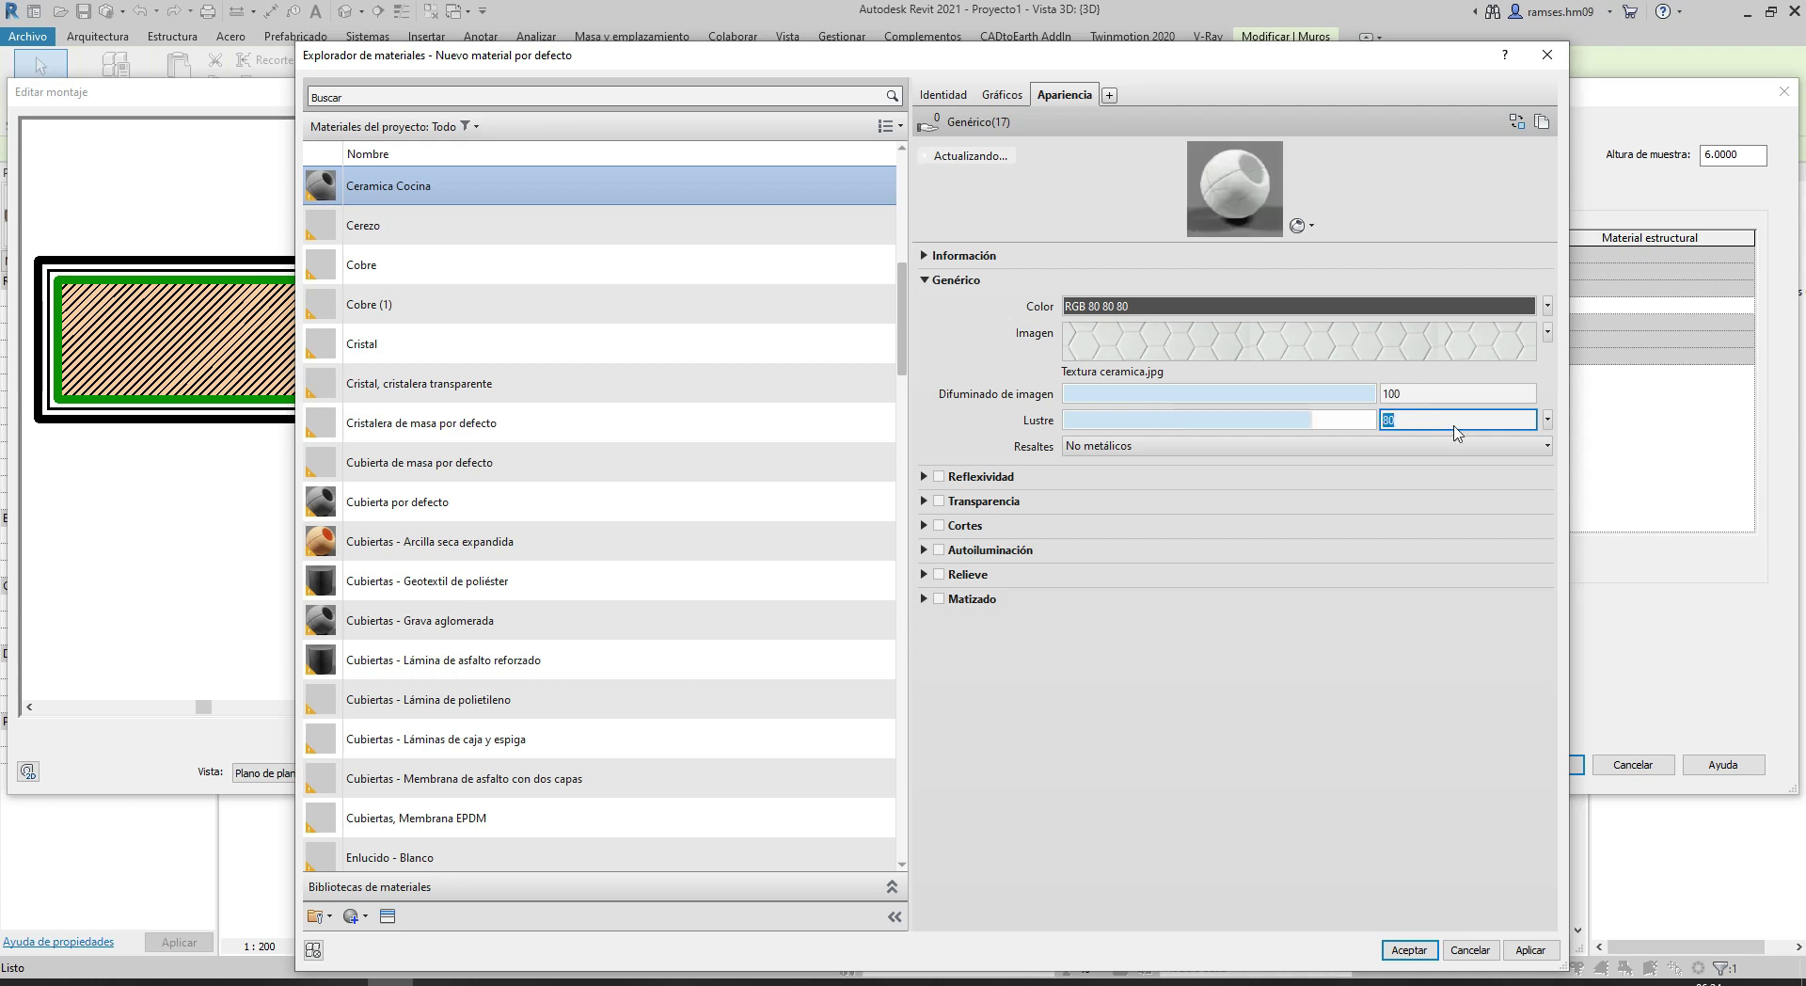
type("60")
key("Return")
Keep highlights as No metálicos and apply the appearance changes
left_click(1536, 445)
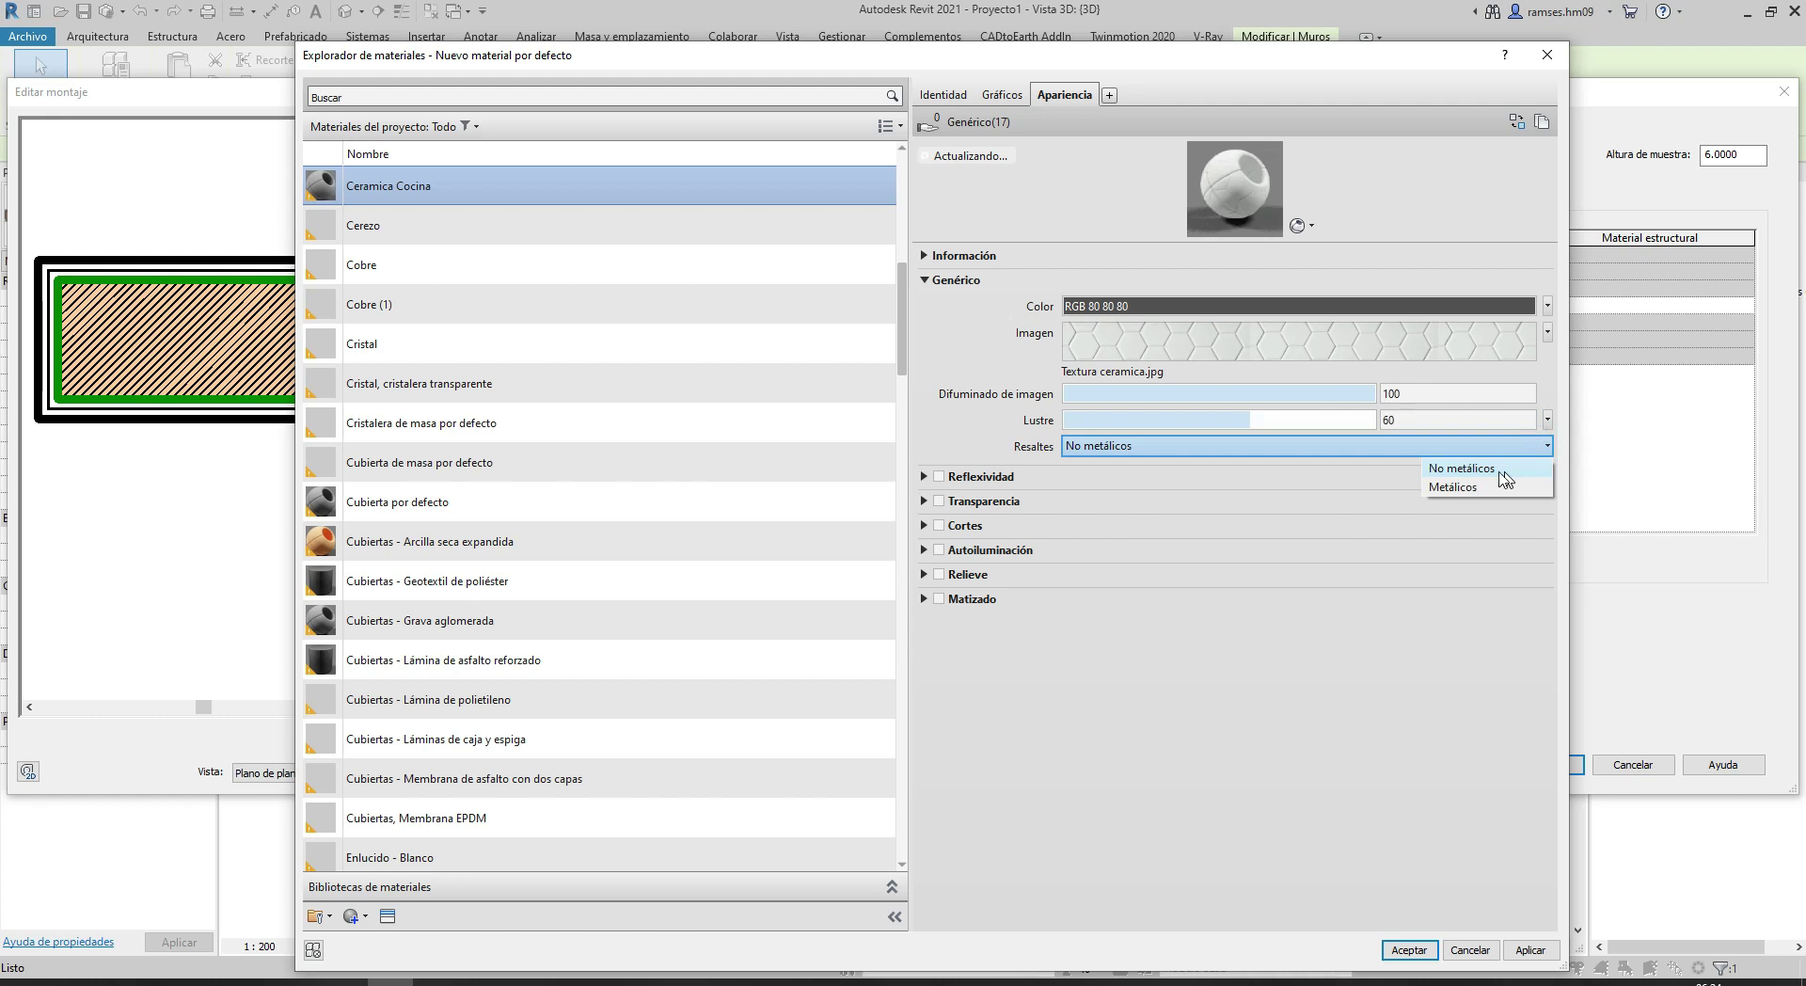
left_click(955, 421)
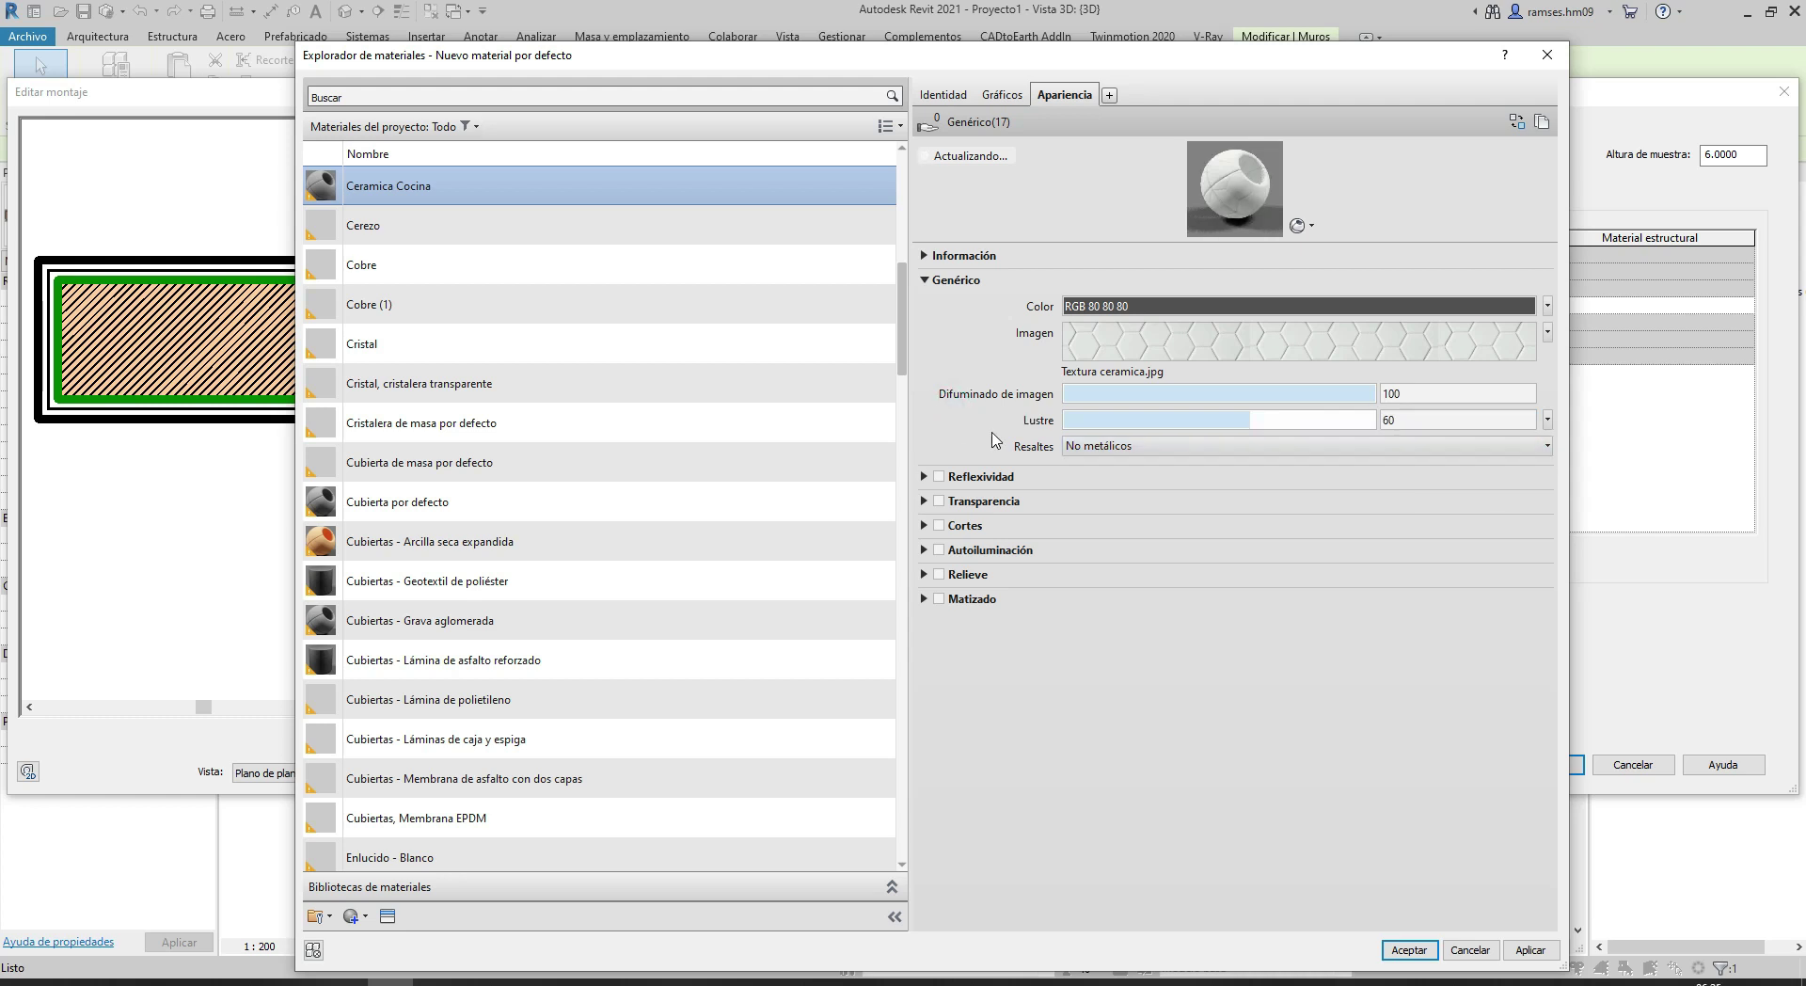
left_click(1530, 949)
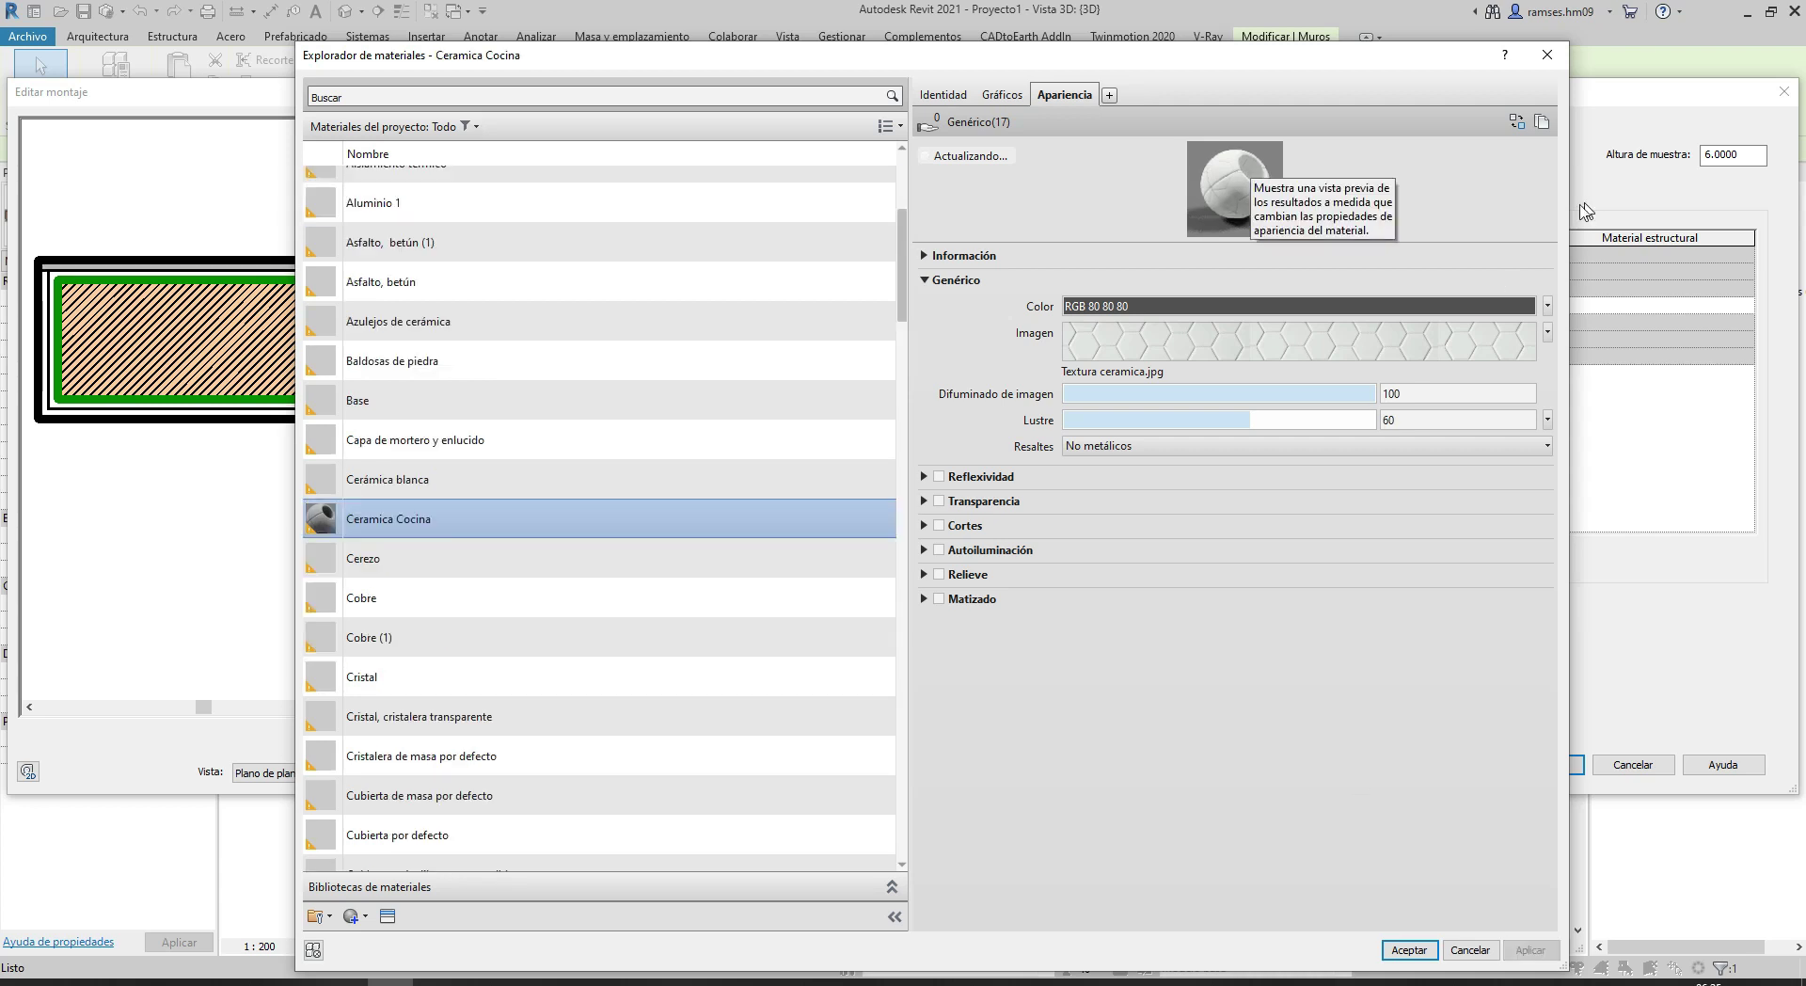
Turn on Use rendered appearance in Ceramica Cocina's Graphics settings and accept the material
left_click(1001, 97)
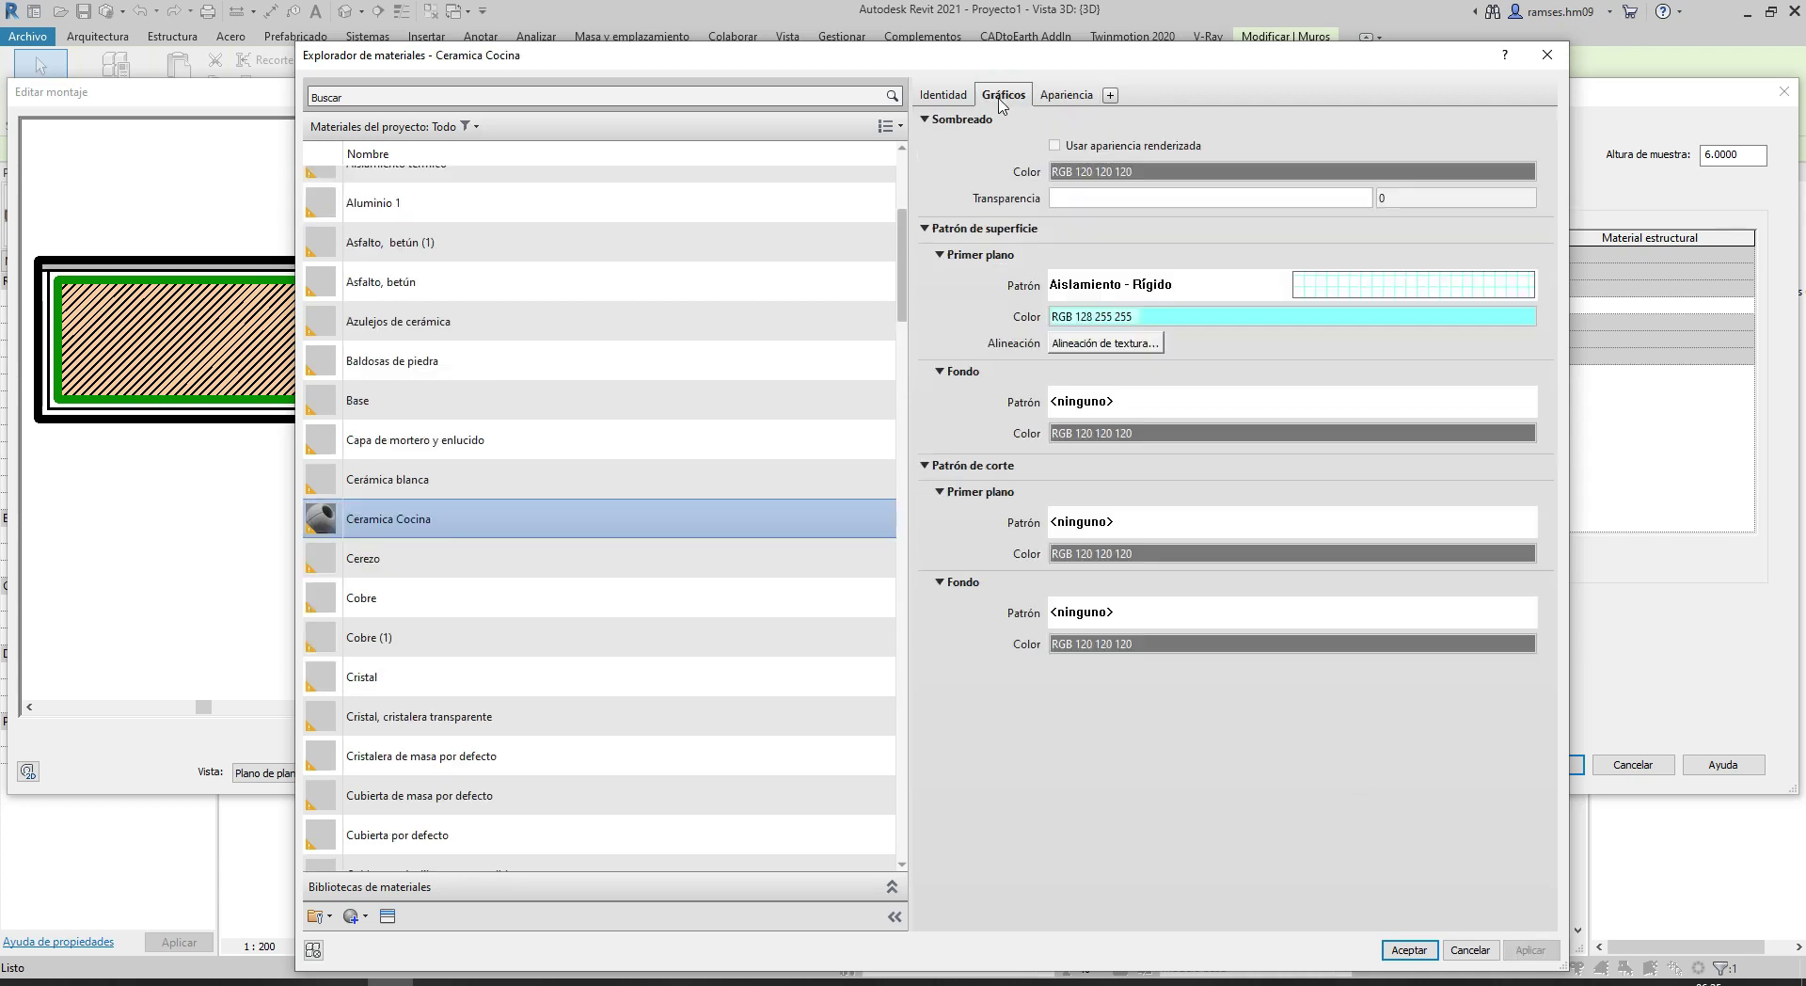
left_click(1054, 144)
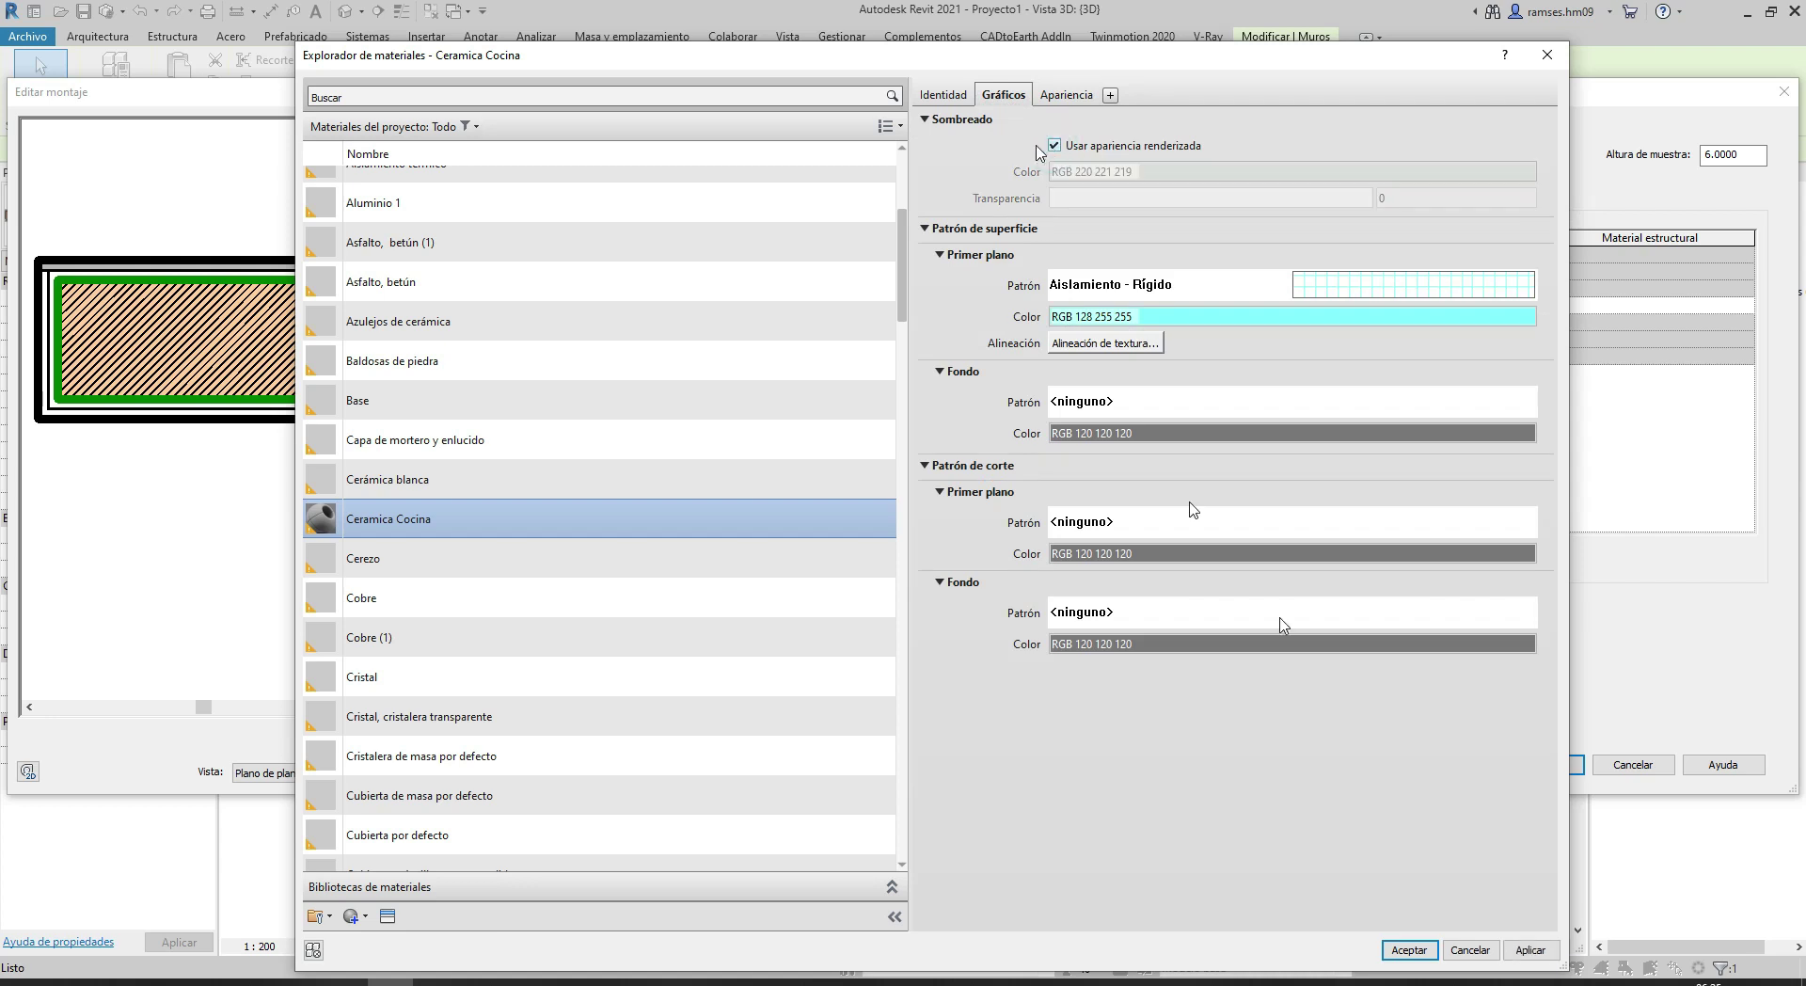
left_click(1409, 950)
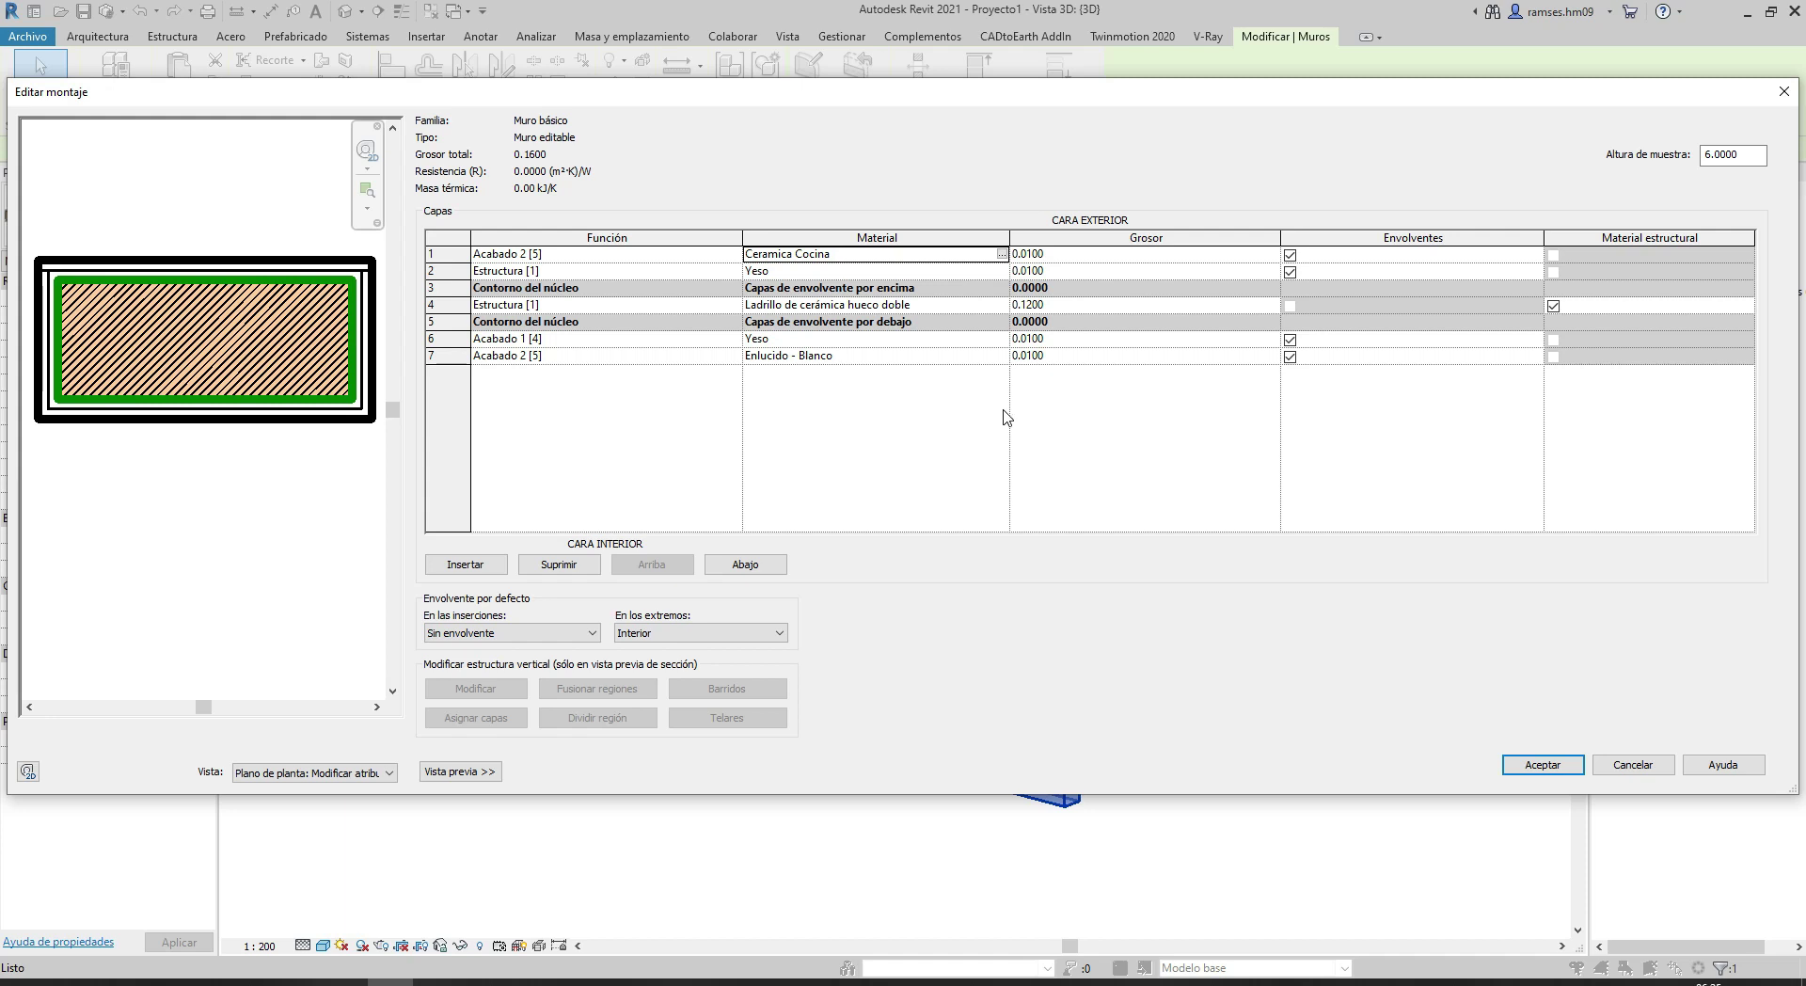
Assign Ceramica Cocina to wall layer 7 via a 'cera' search, then confirm the layers and type properties
left_click(1001, 357)
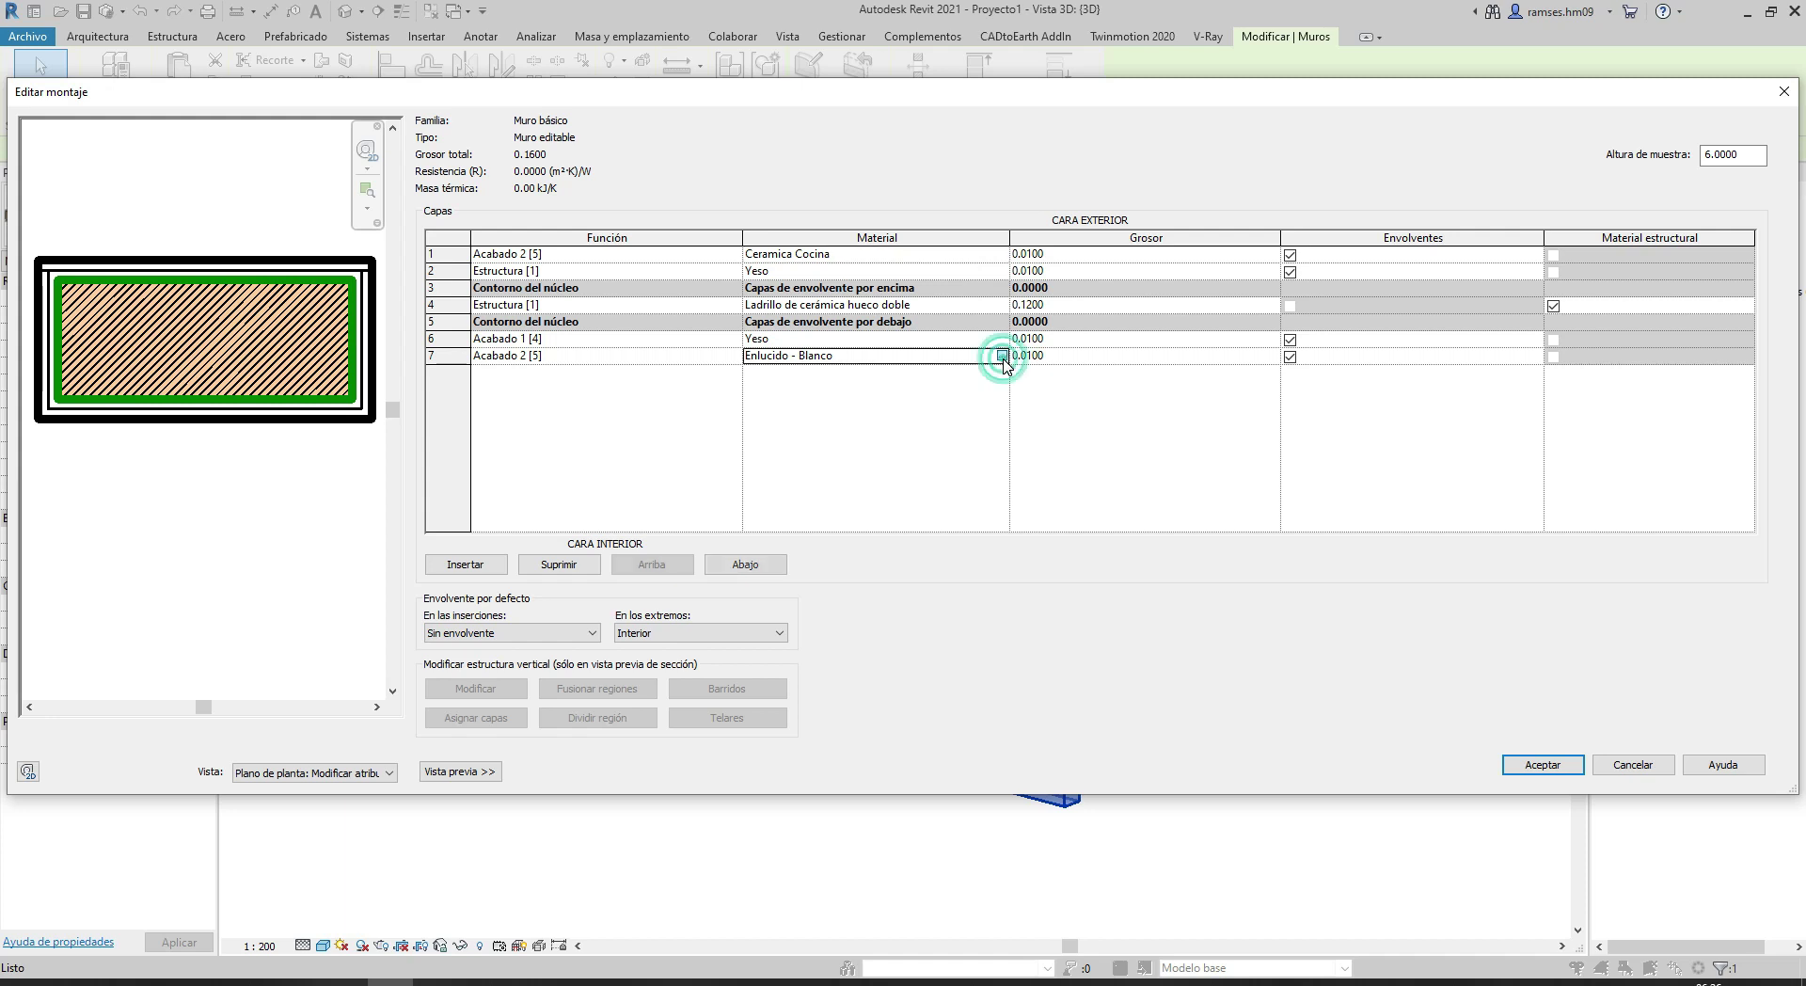
left_click(1002, 355)
type("cera")
left_click(542, 212)
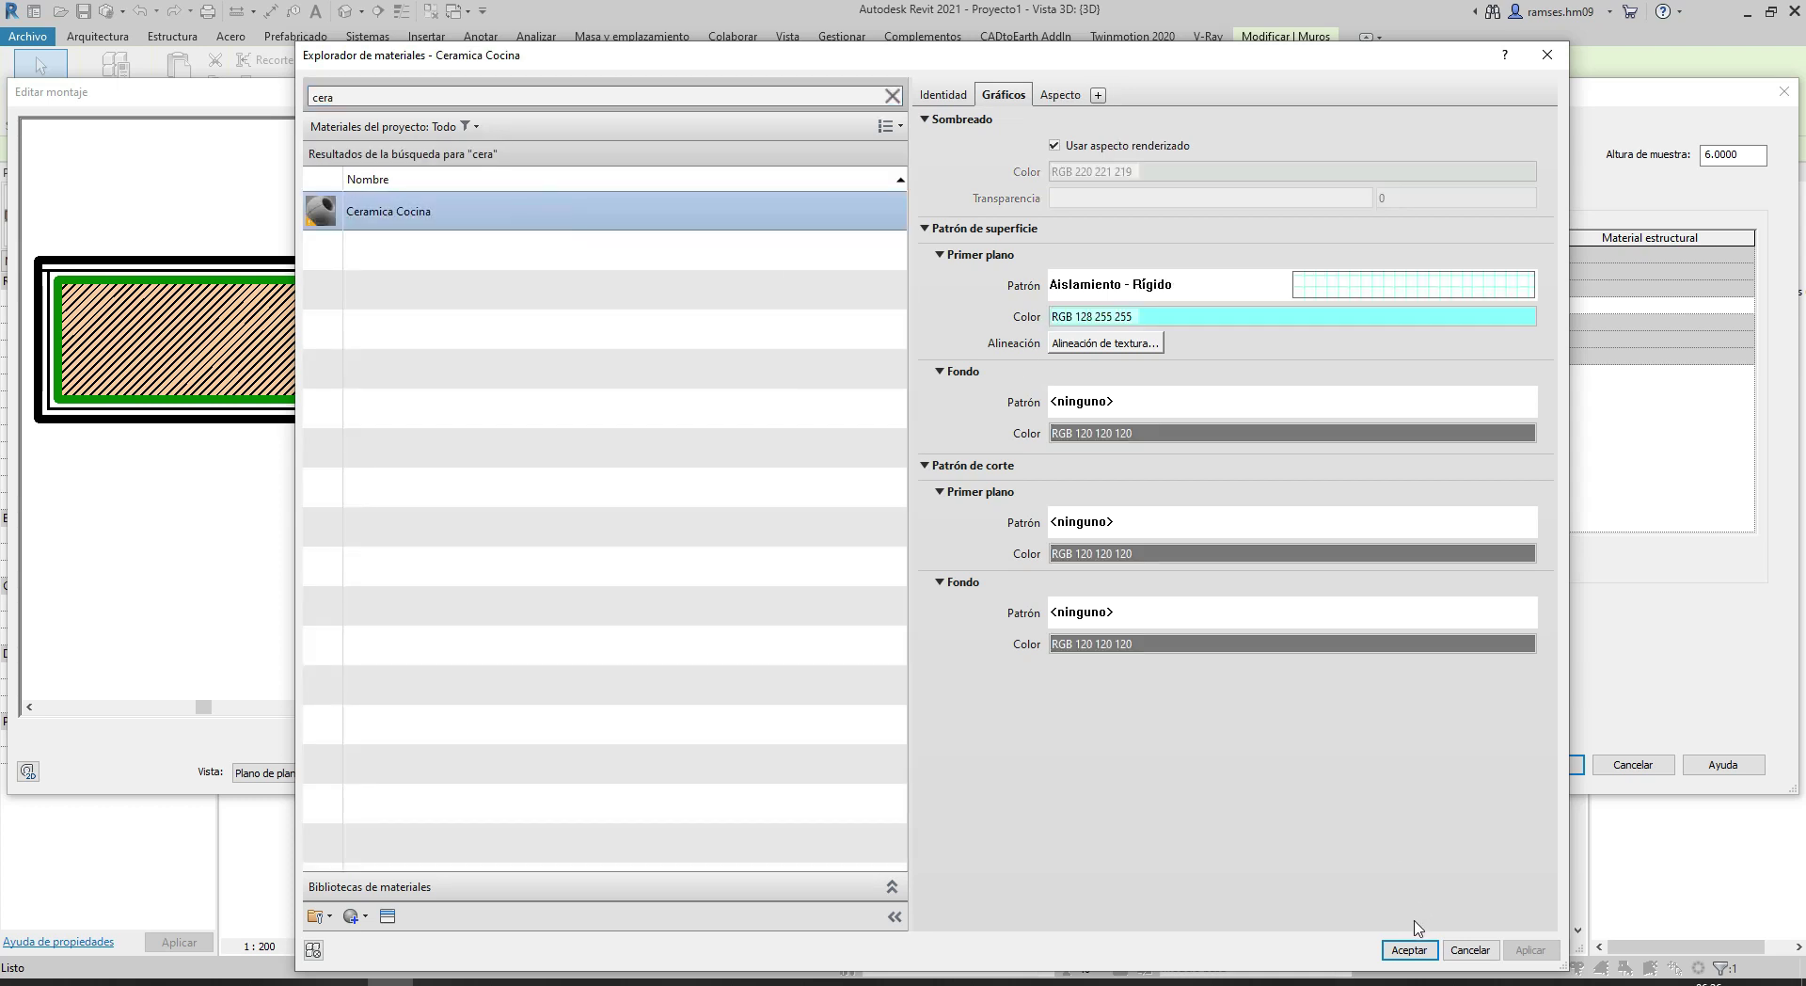
left_click(1409, 949)
left_click(1538, 766)
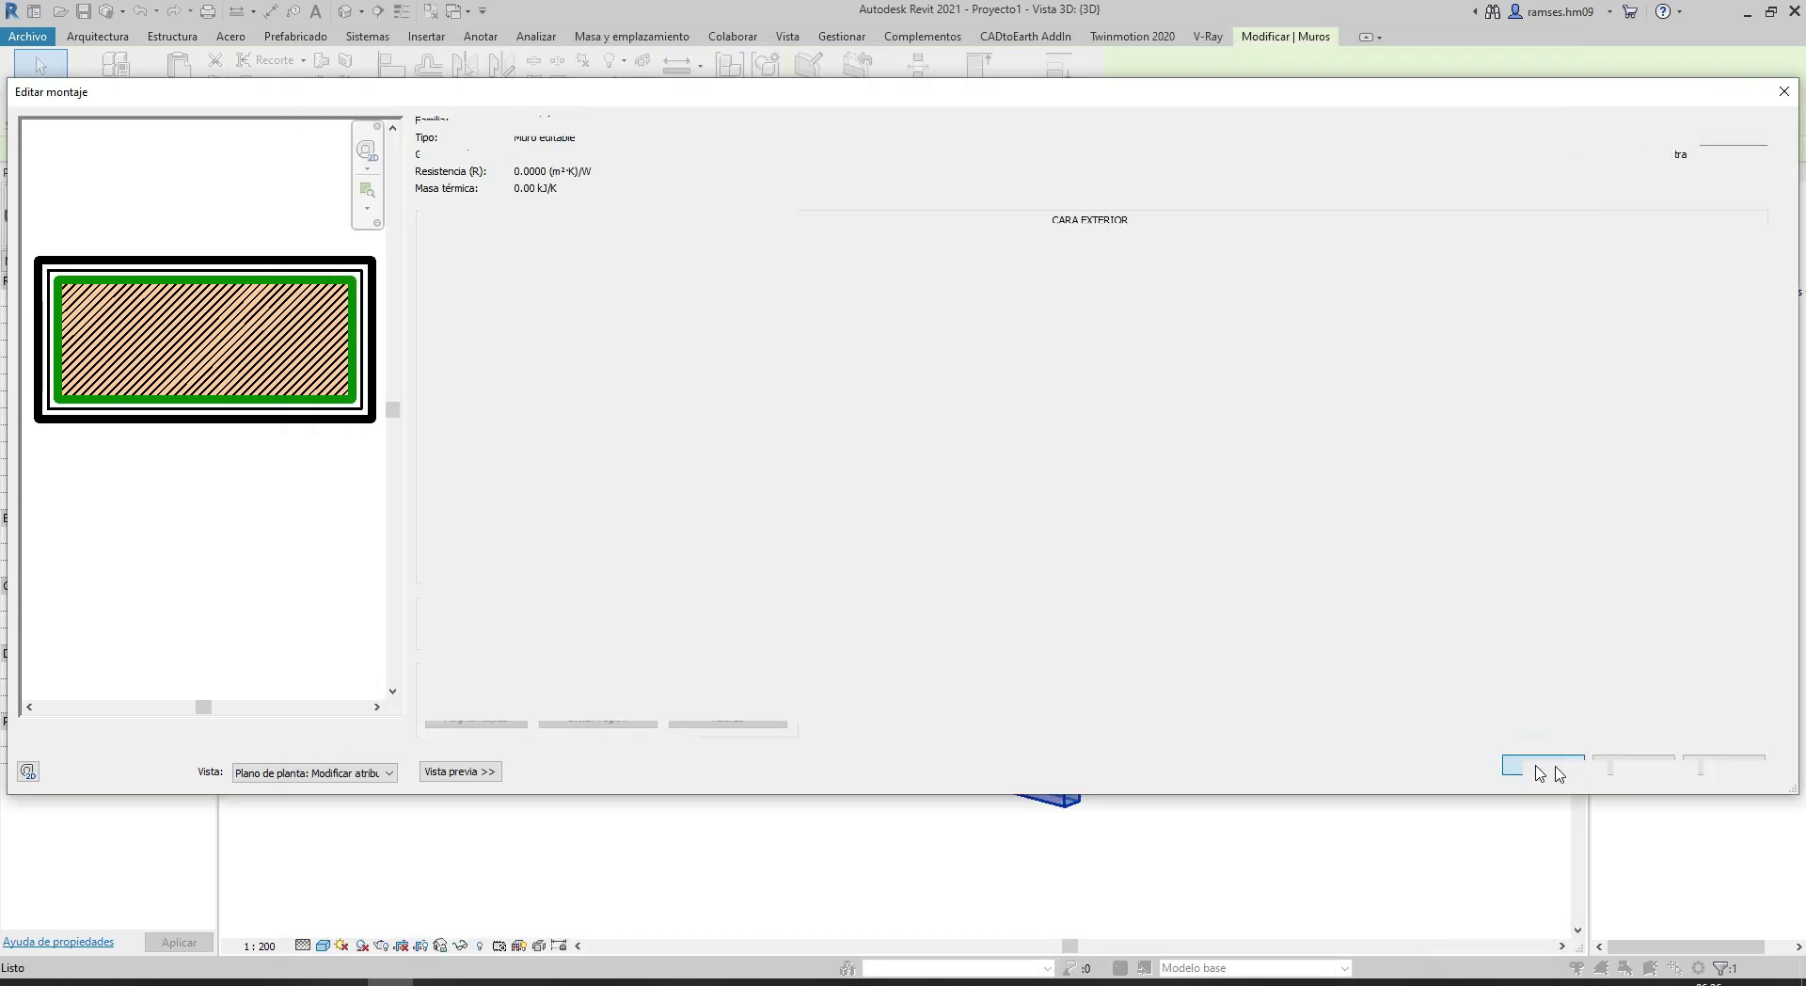
key("Return")
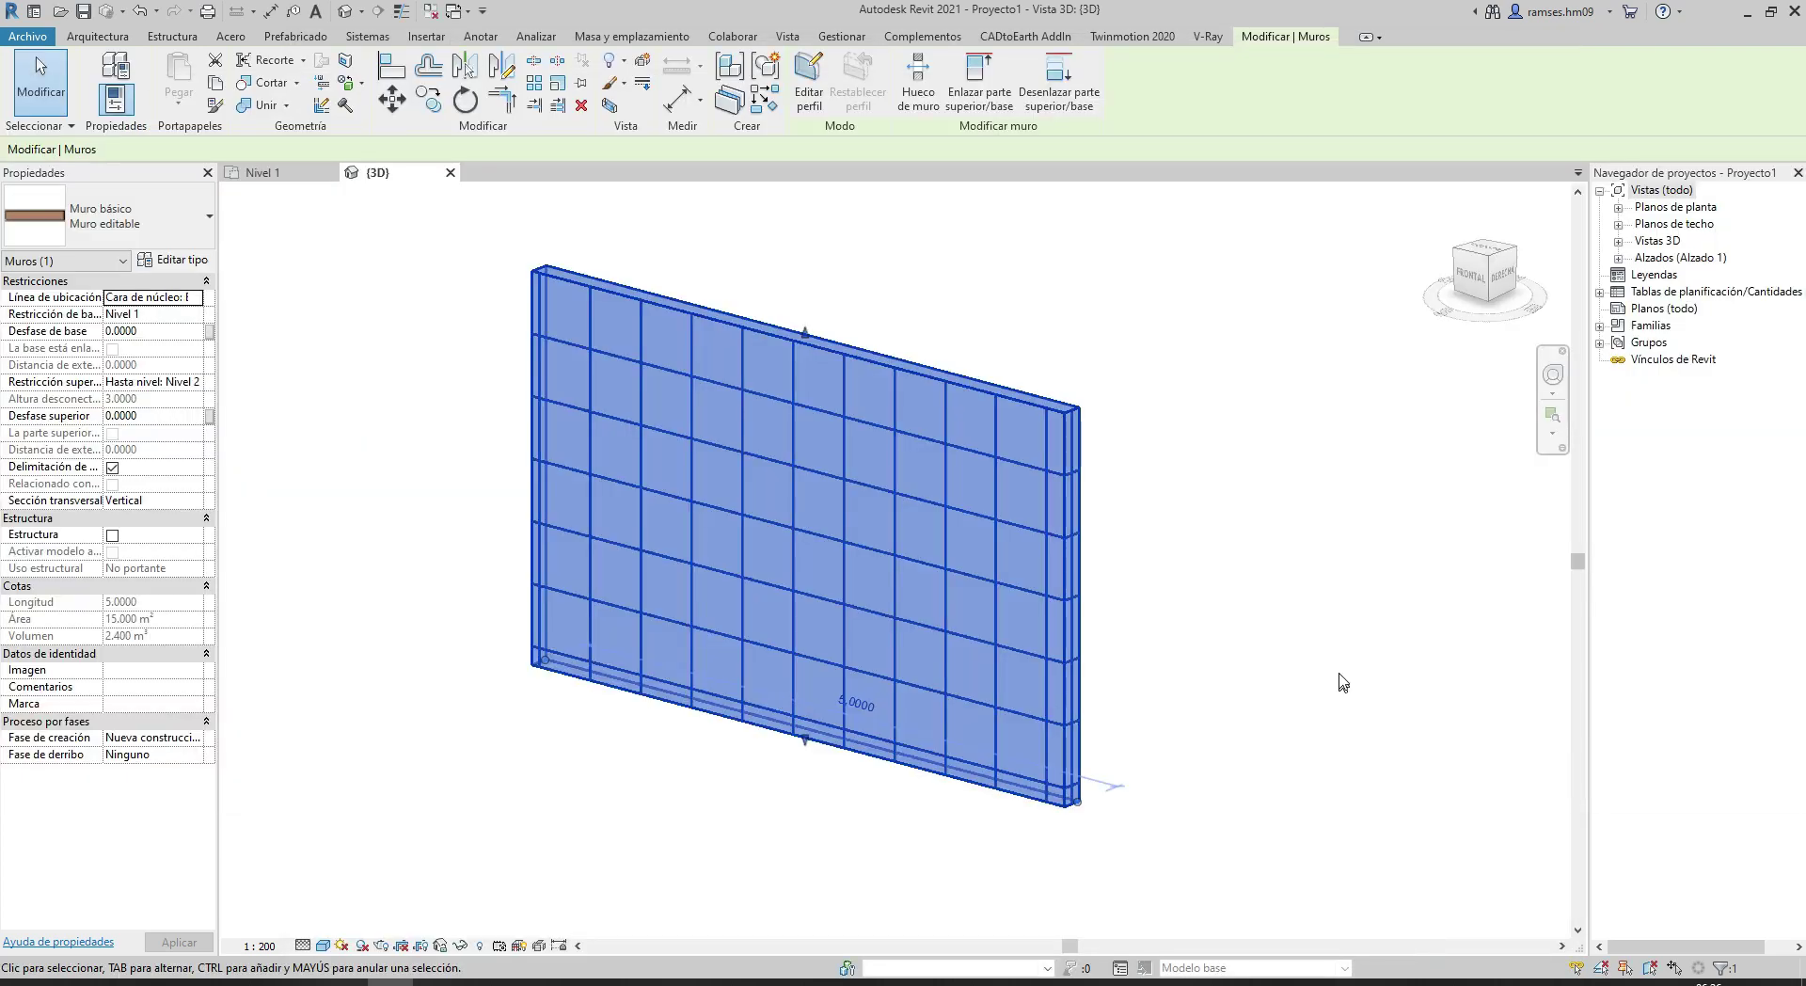
Deselect the wall and set the 3D view's visual style to Realista
left_click(1342, 682)
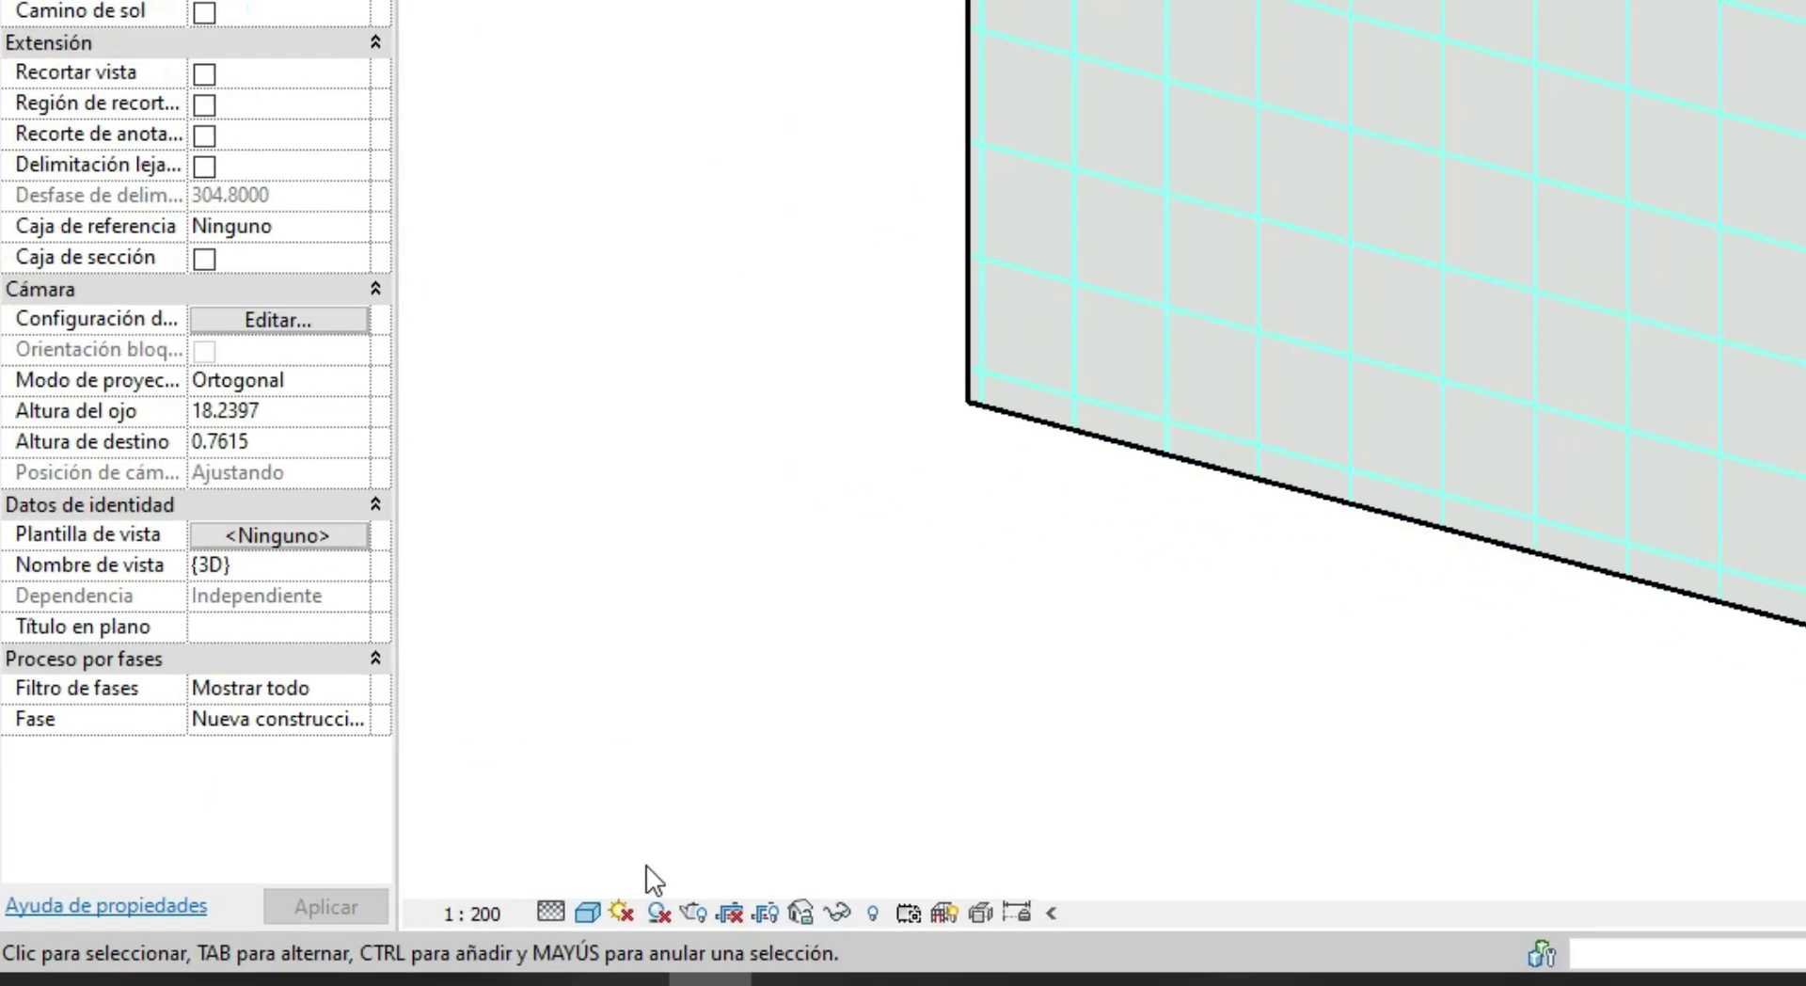
left_click(616, 910)
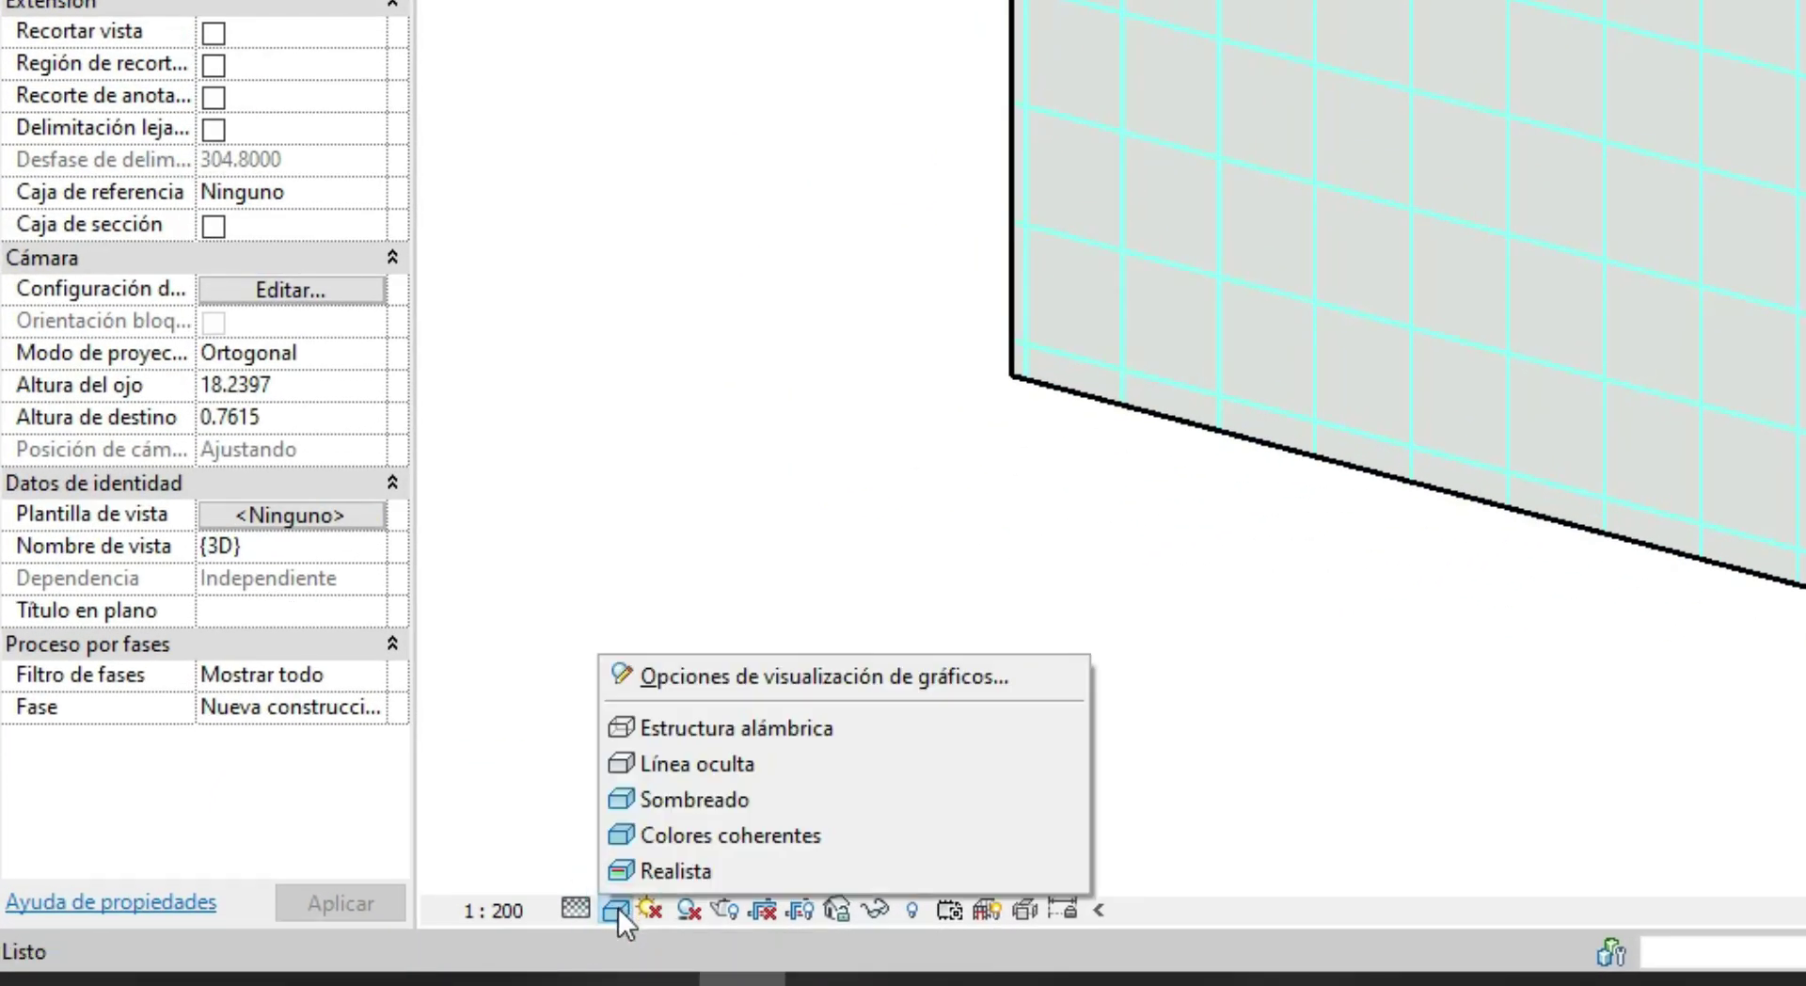
left_click(674, 870)
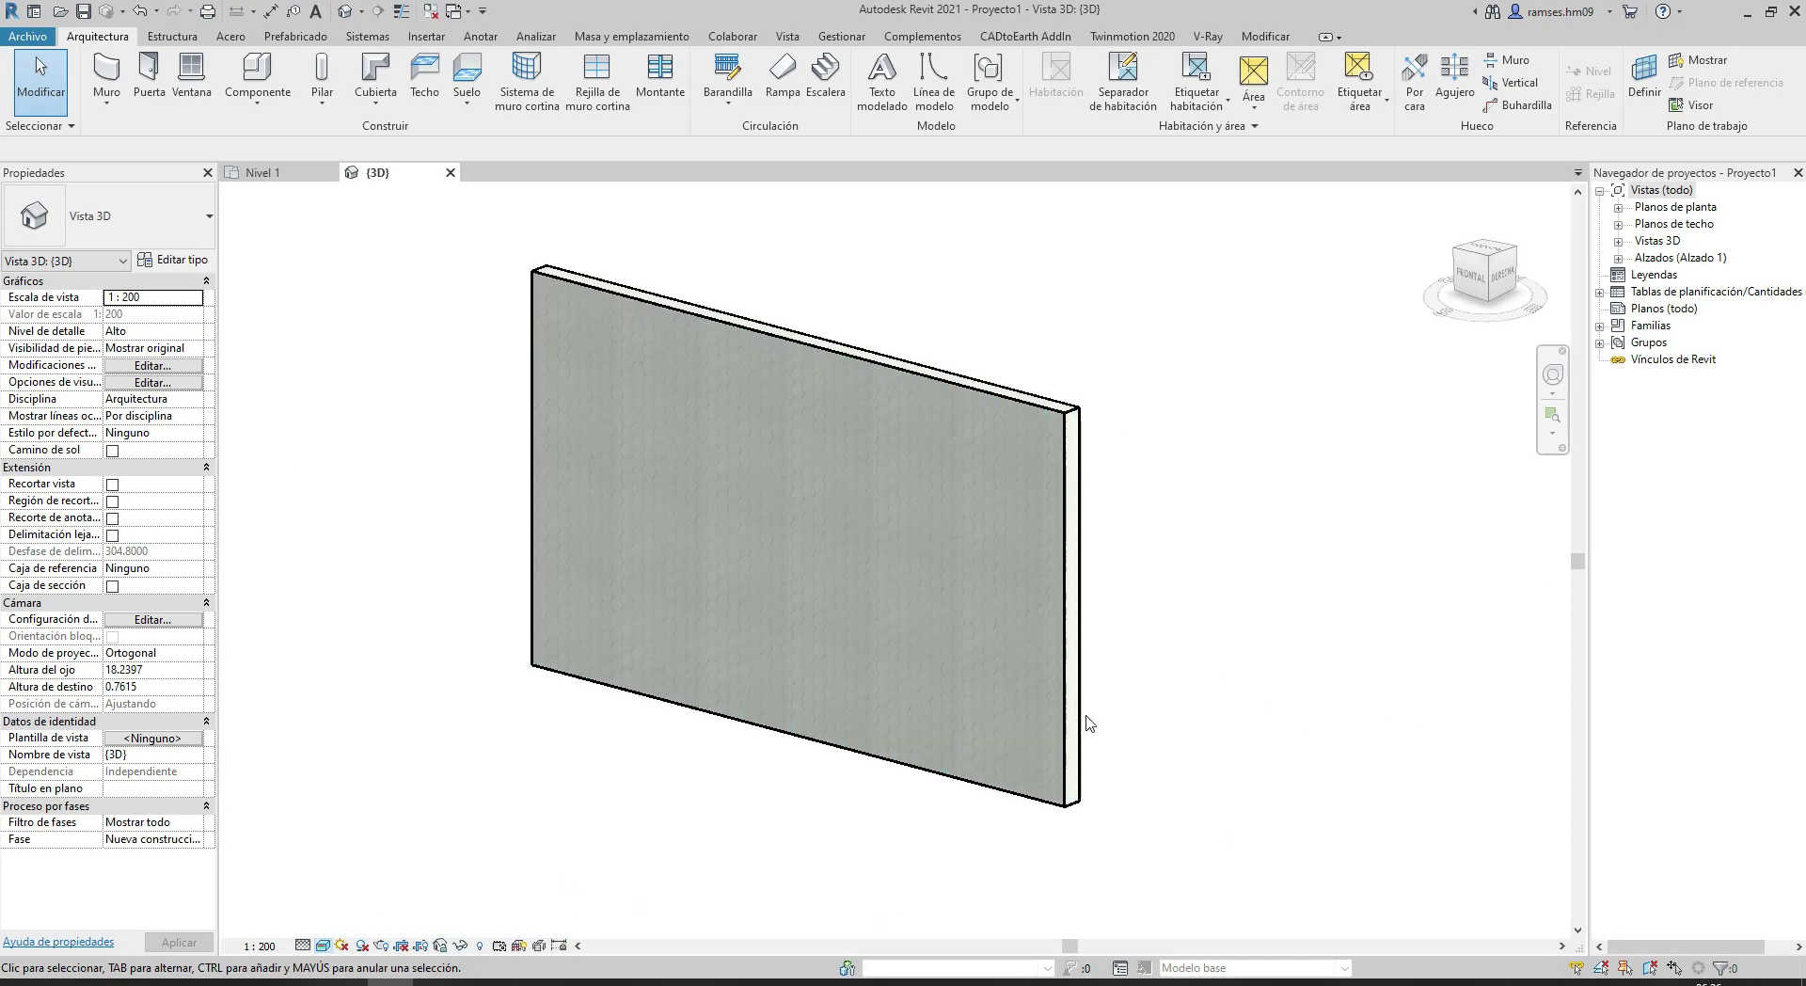
Pan, zoom and orbit to a straight front view of the tiled wall
scroll(1077, 725, "up", 4)
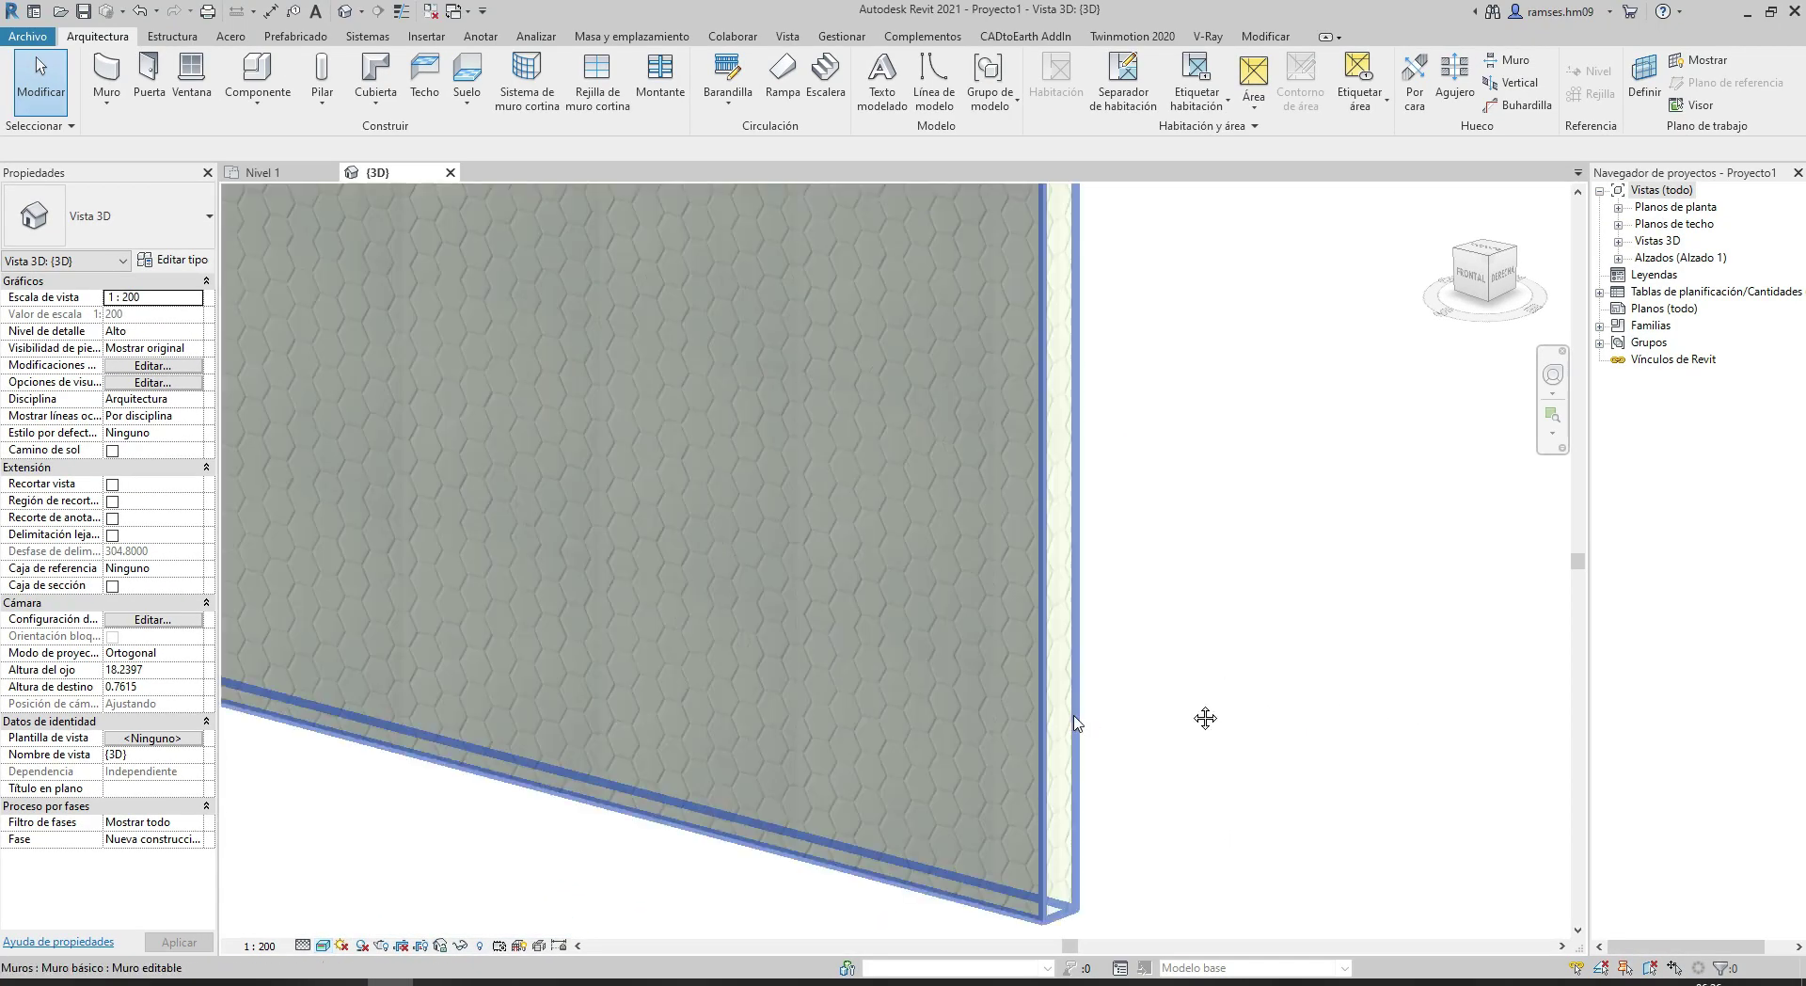
middle_click_drag(1077, 724, 1543, 854)
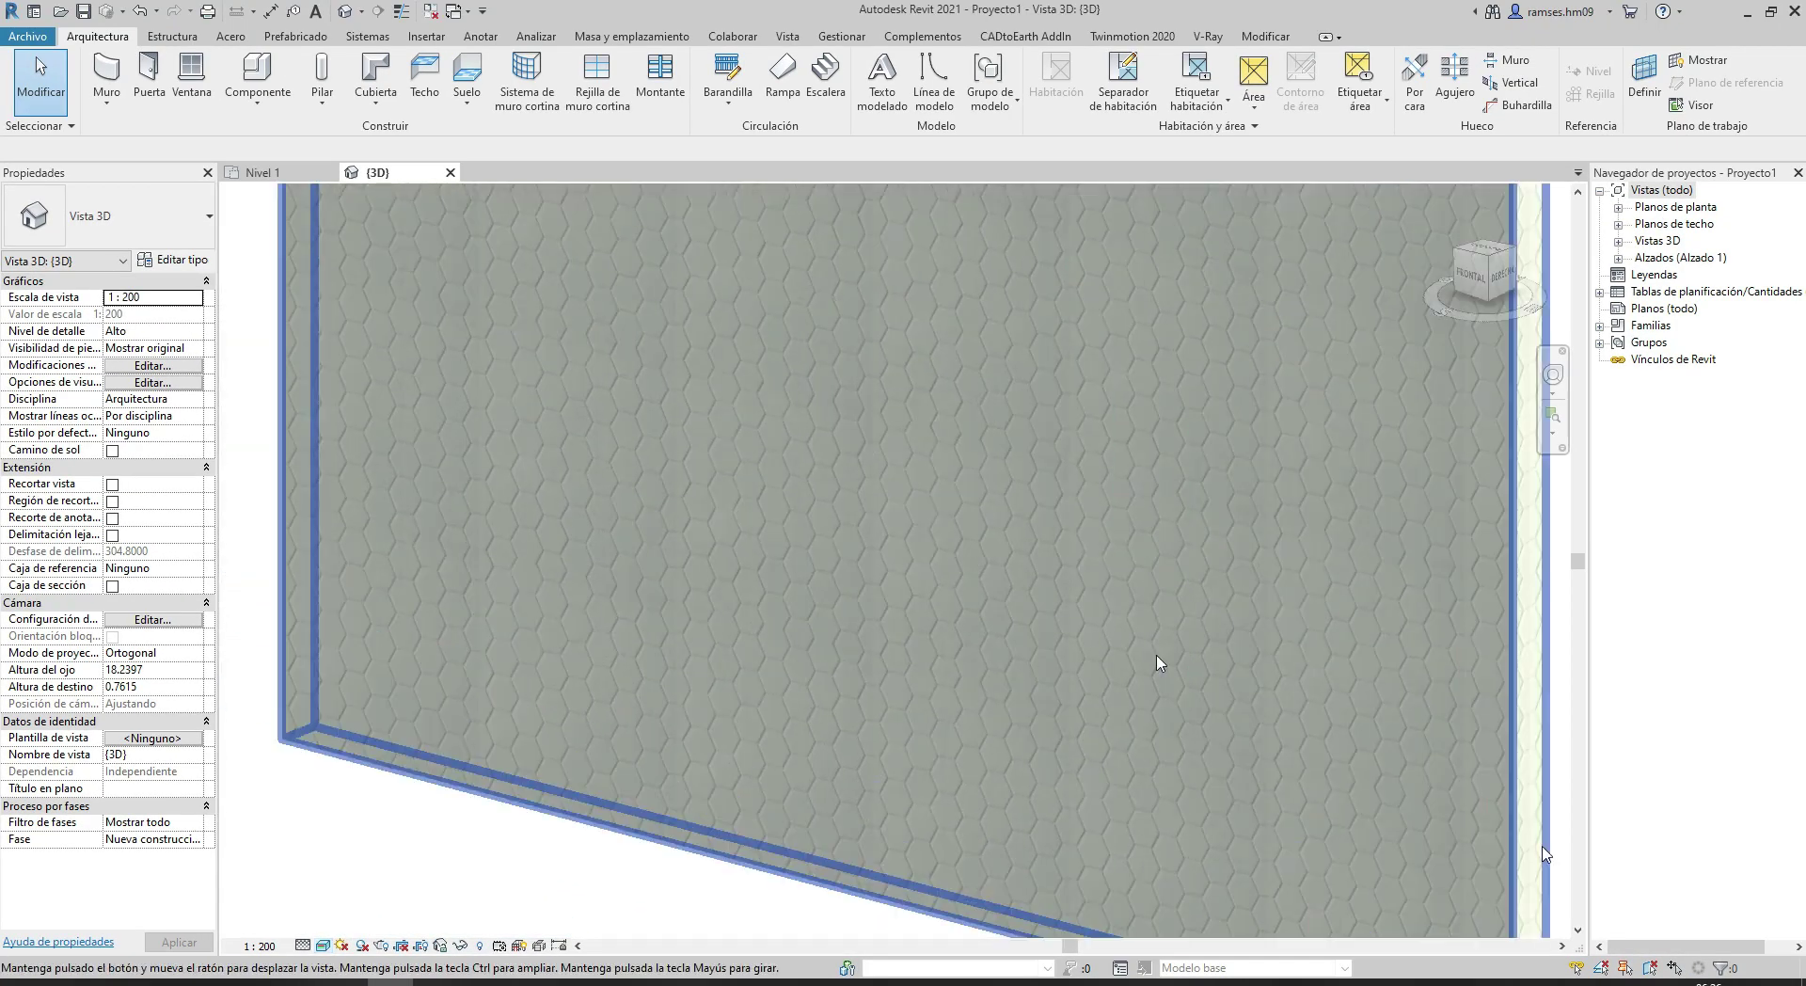
scroll(1157, 664, "down", 3)
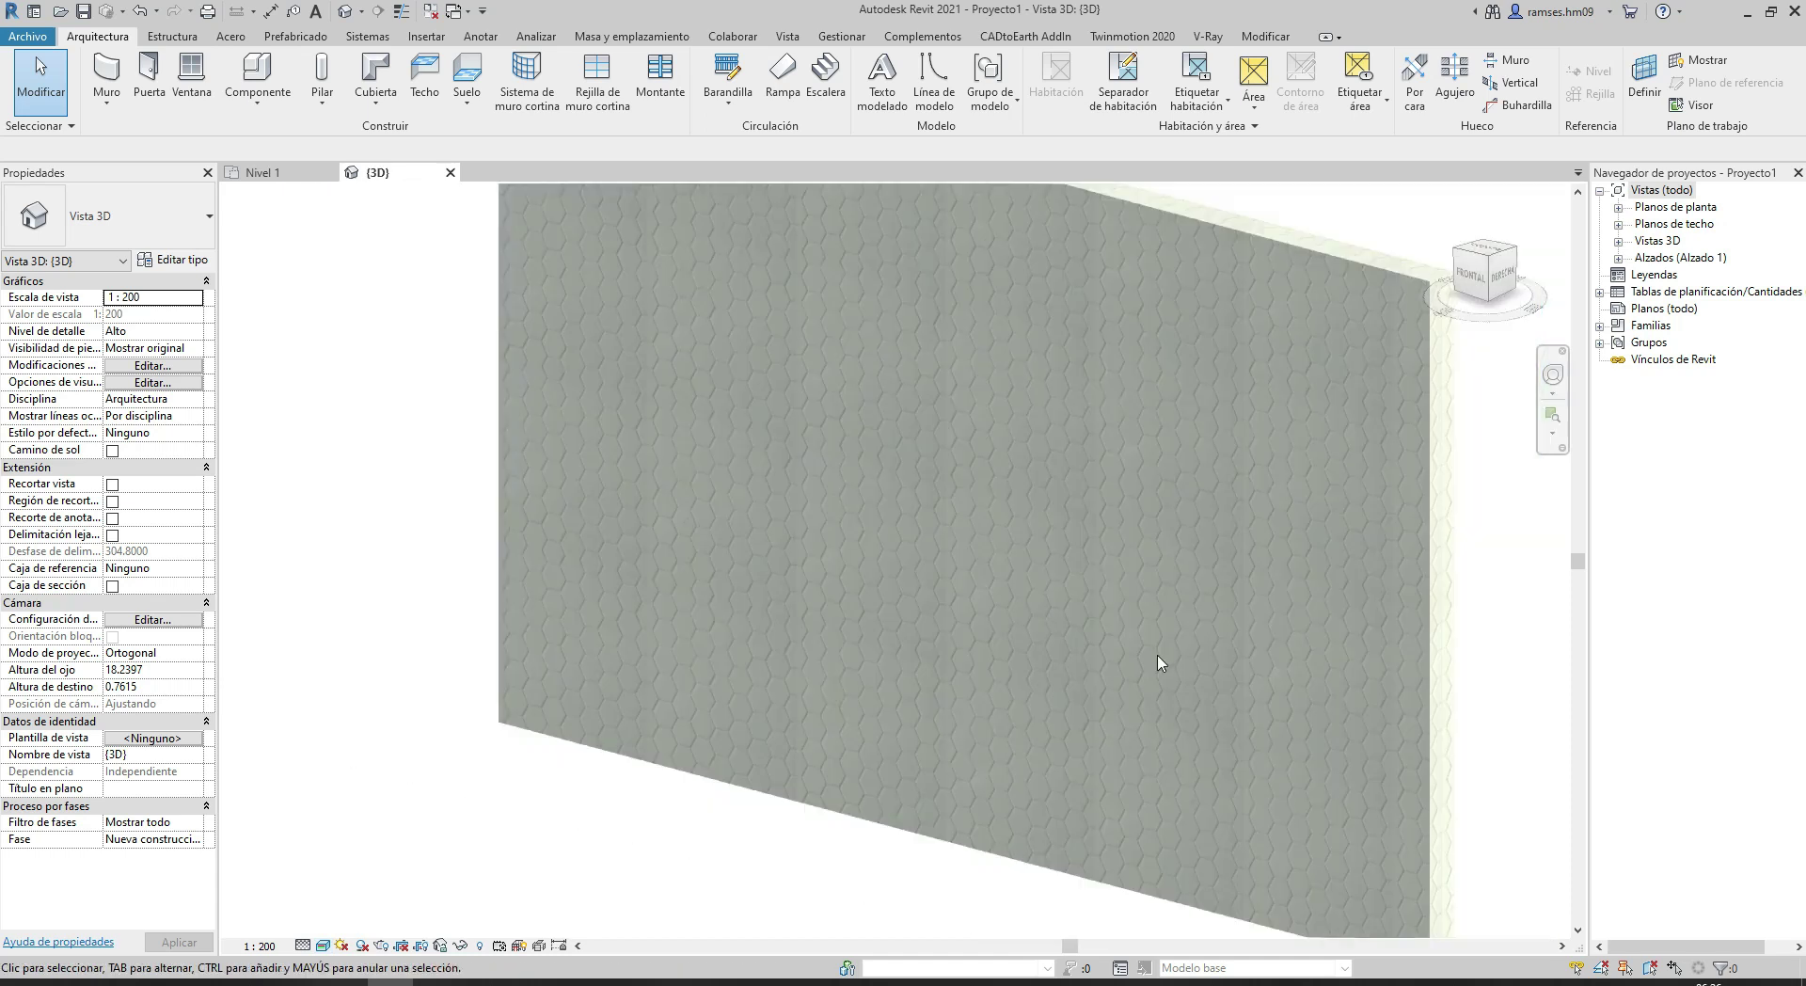
scroll(880, 638, "down", 1)
scroll(880, 638, "down", 1)
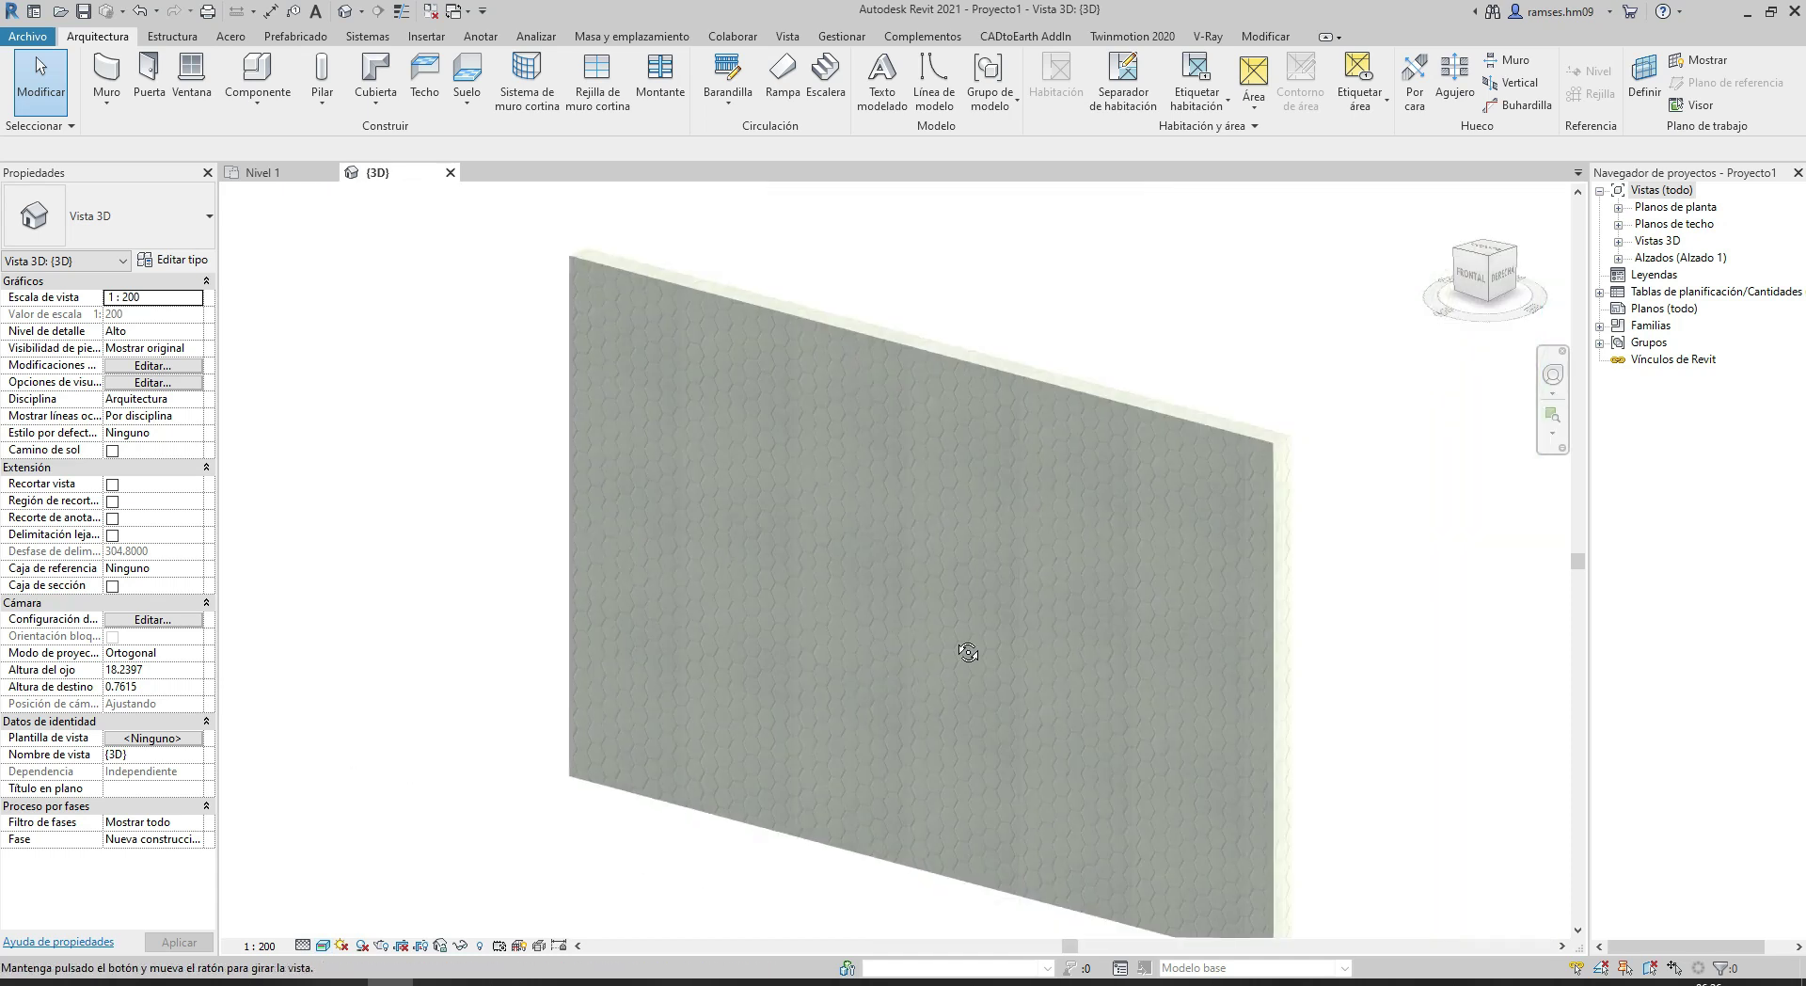
middle_click_drag(959, 652, 1081, 588, "shift")
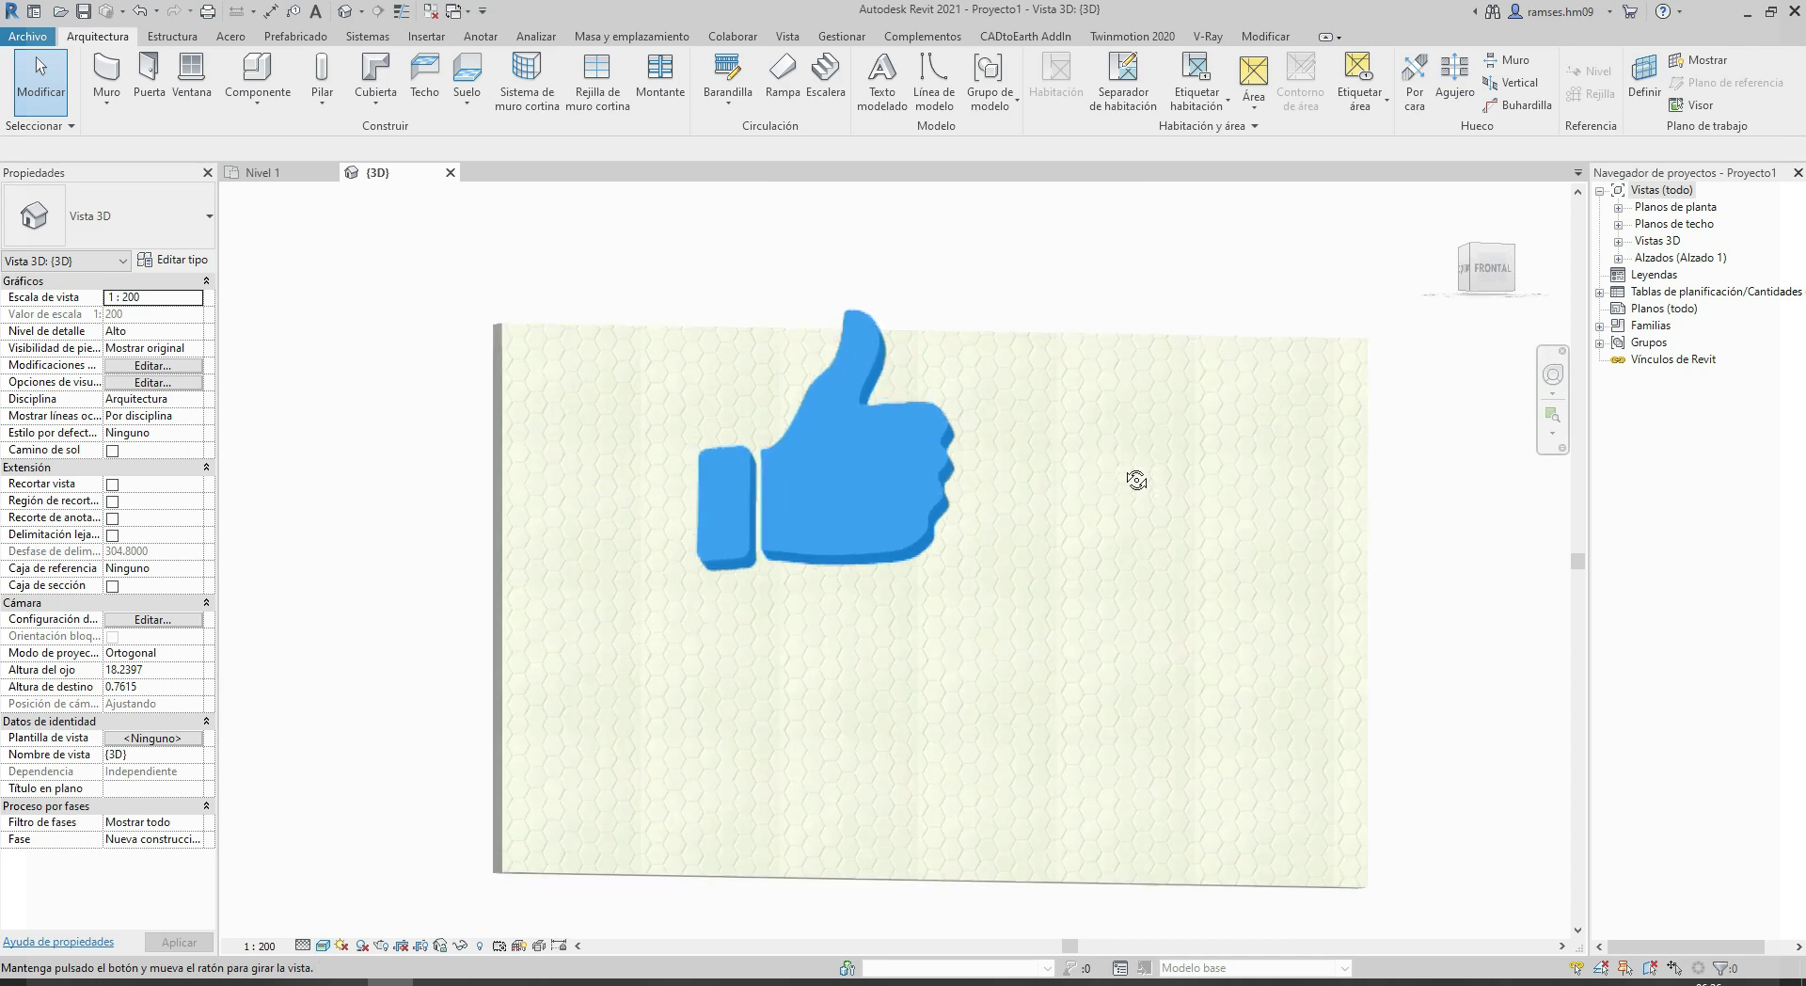
left_click_drag(1201, 470, 1031, 469)
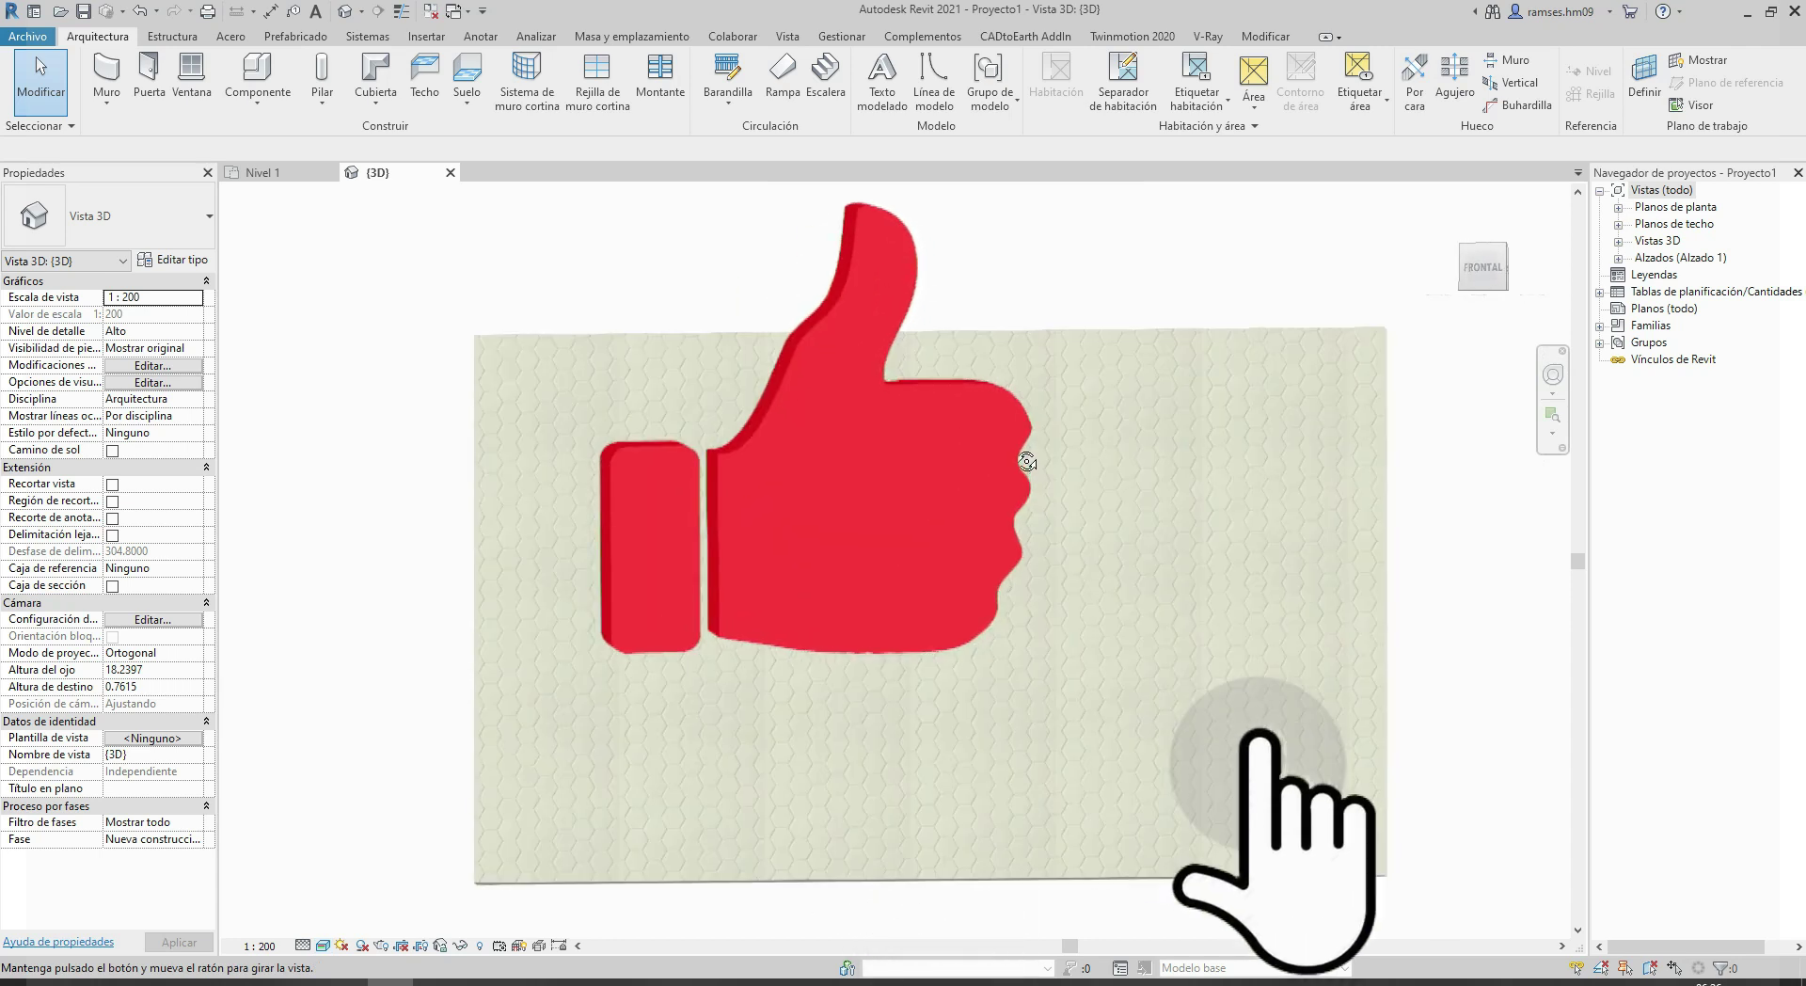
Recentre the wall and adjust the view to inspect the hexagonal white tile finish
middle_click(1000, 539)
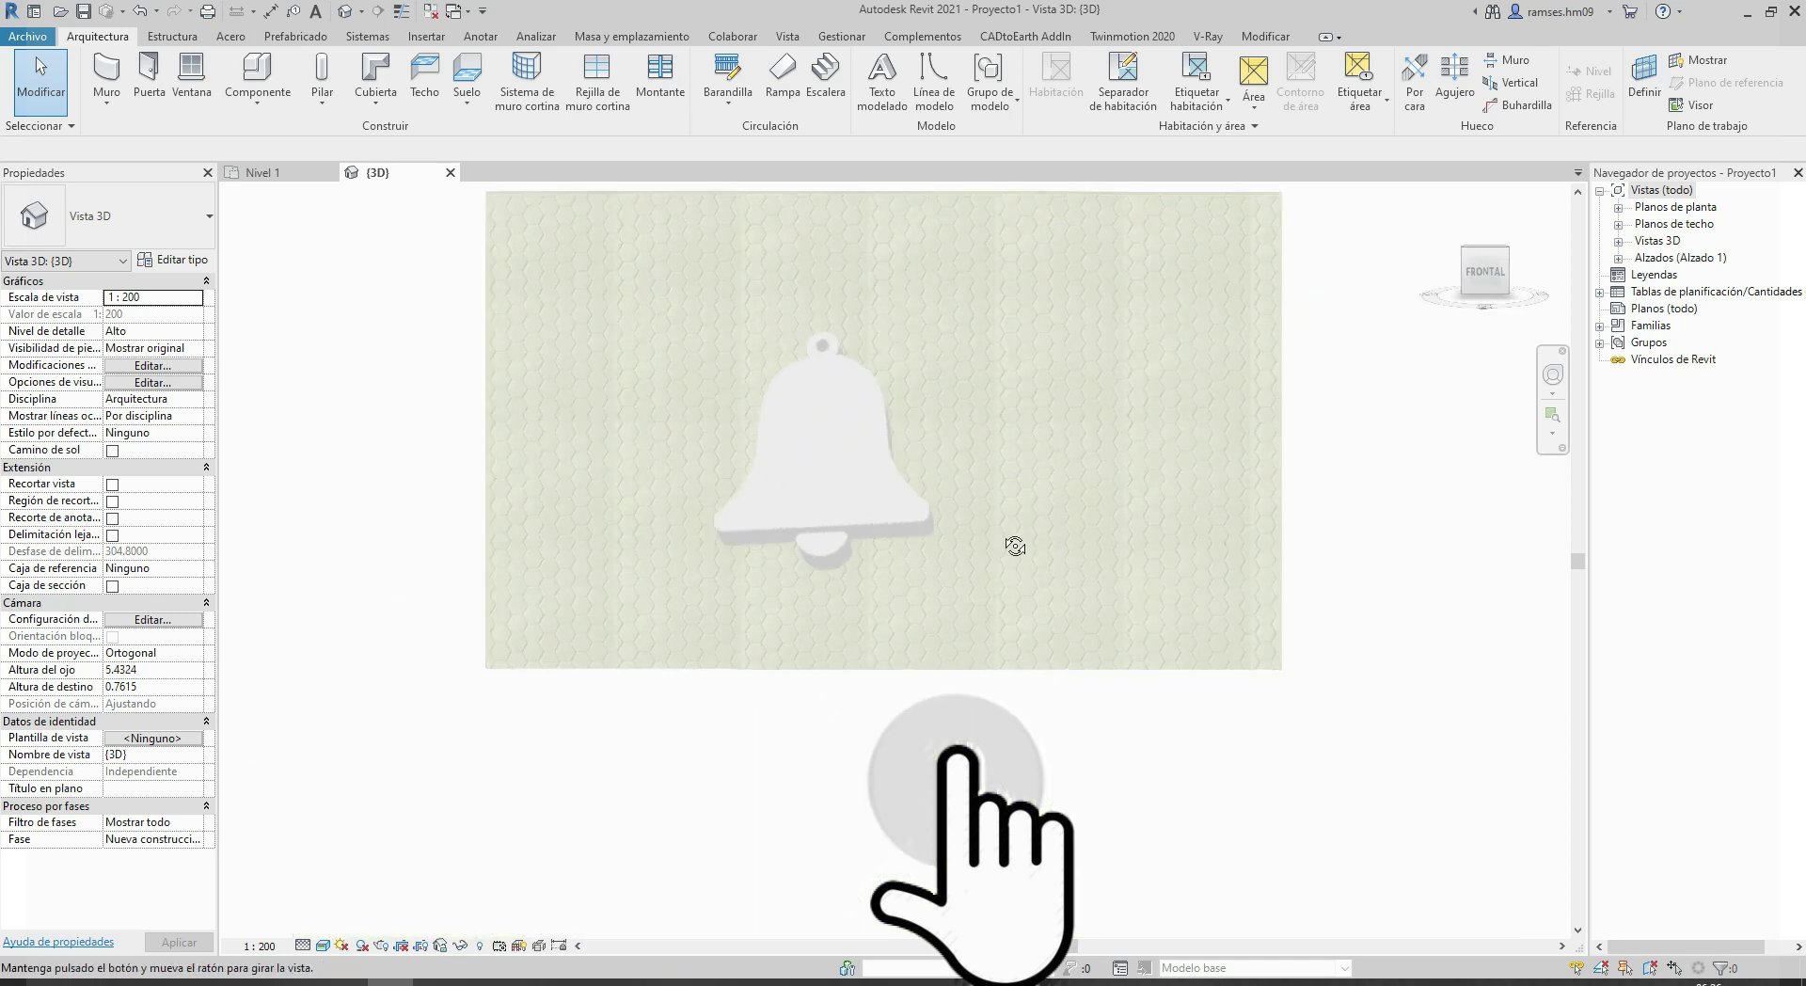
mouse_move(999, 539)
middle_mouse_down("shift")
mouse_move(1059, 491)
mouse_move(1056, 511)
middle_mouse_up("shift")
scroll(1072, 612, "up", 5)
scroll(1129, 705, "down", 1)
scroll(1150, 693, "down", 1)
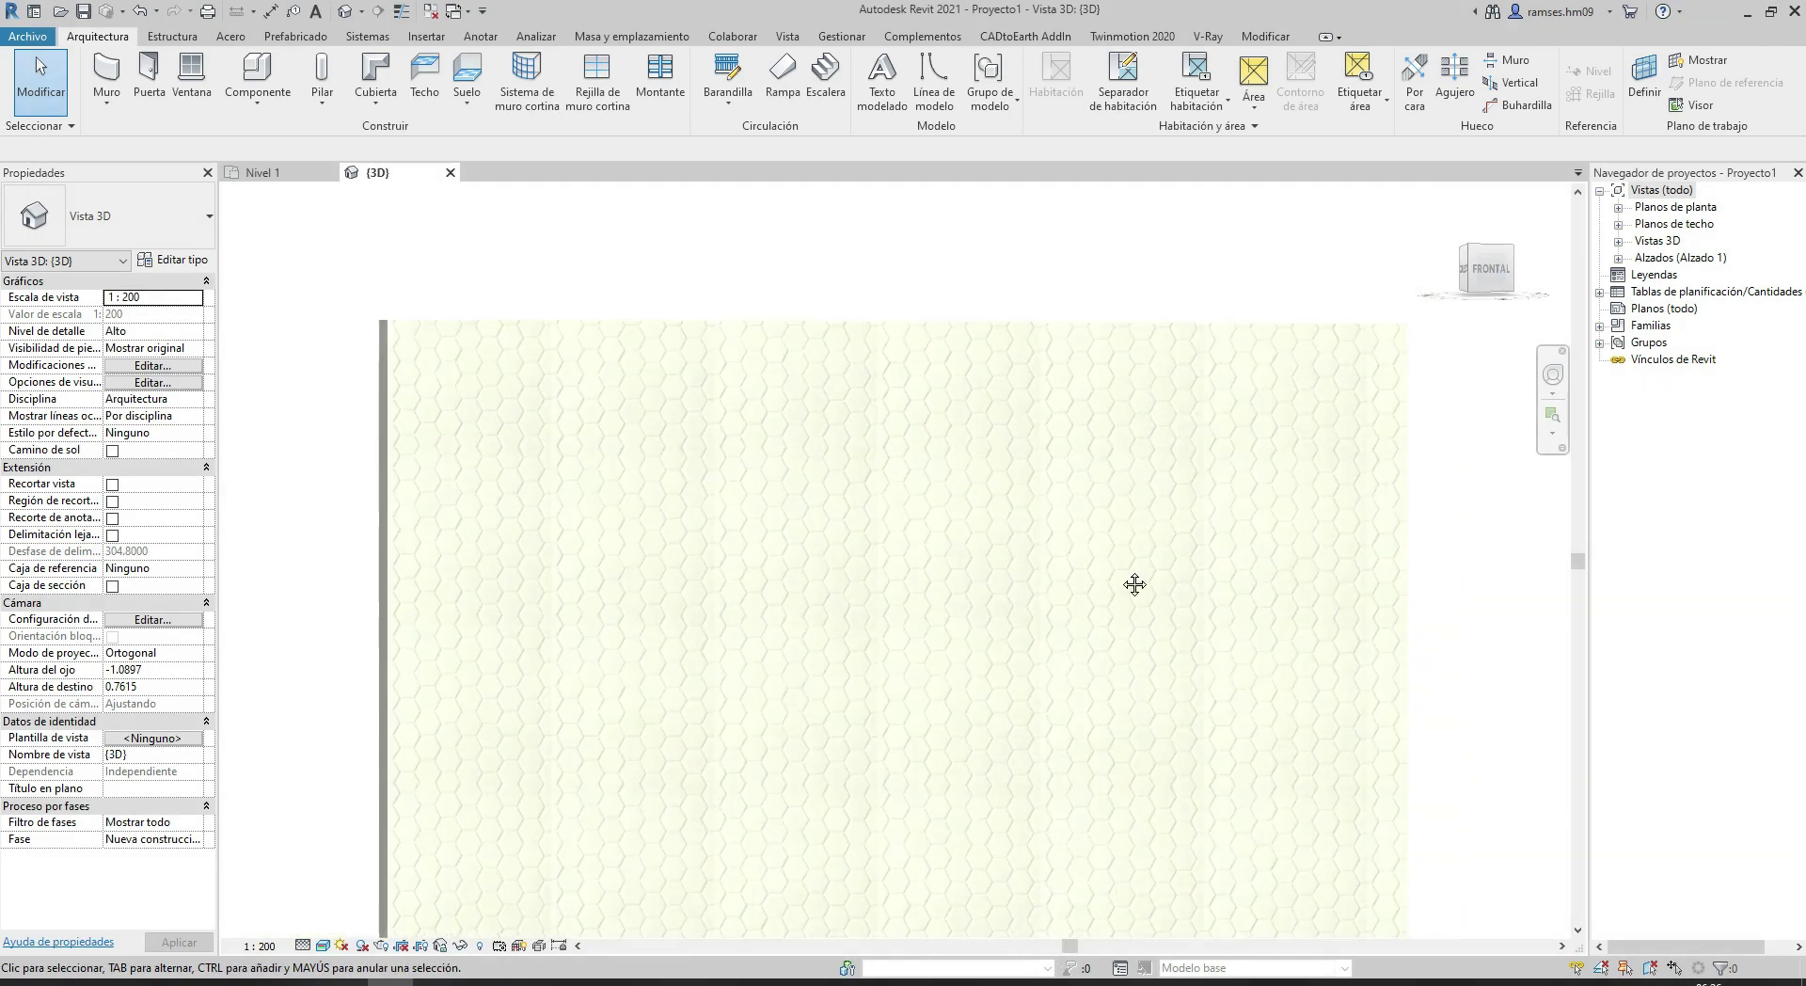
middle_click_drag(1133, 586, 1118, 539)
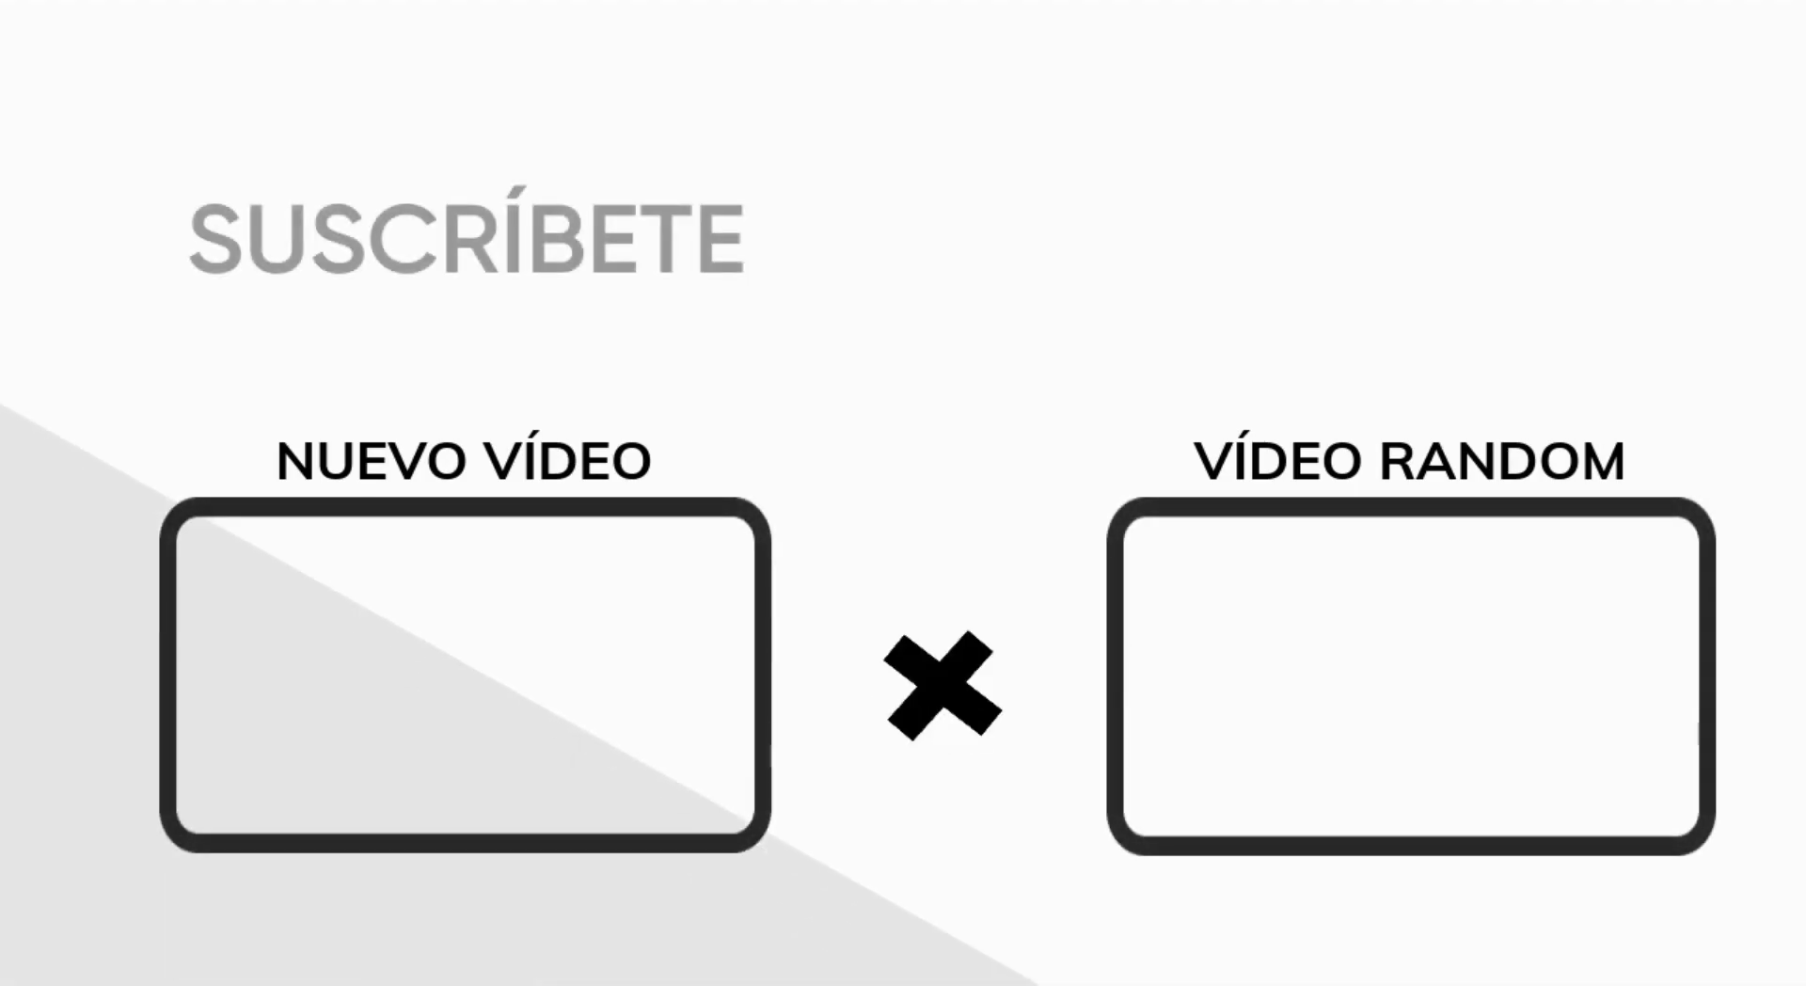